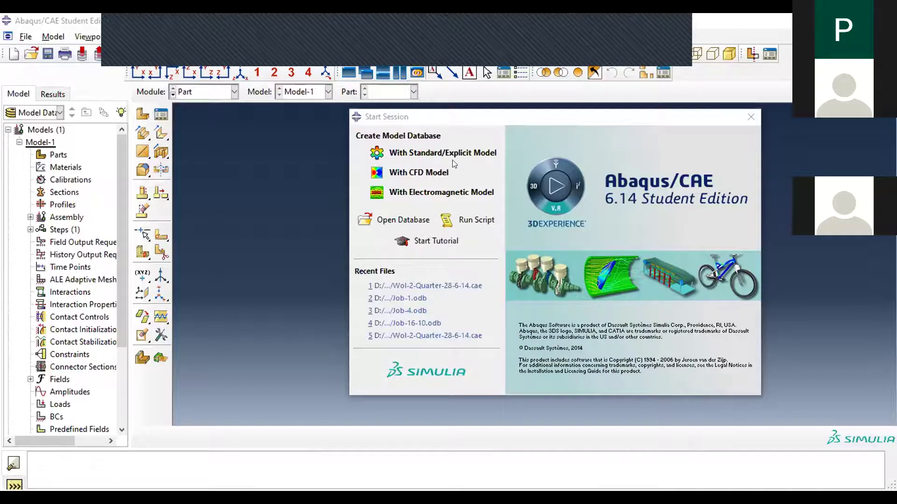
Create a Standard/Explicit model database and start a 3D deformable solid extrusion part named Cube-FDP.
left_click(426, 156)
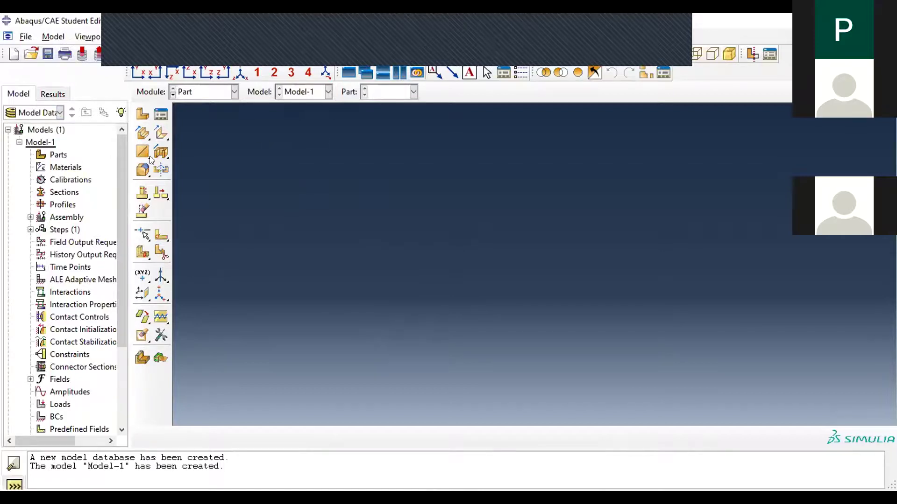
left_click(57, 156)
double_click(58, 156)
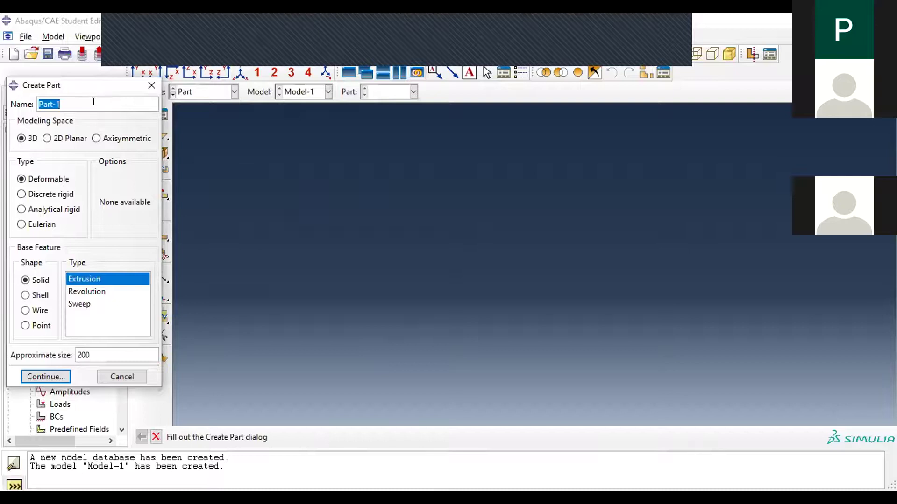
type("Cube")
type("-FDP")
left_click(57, 375)
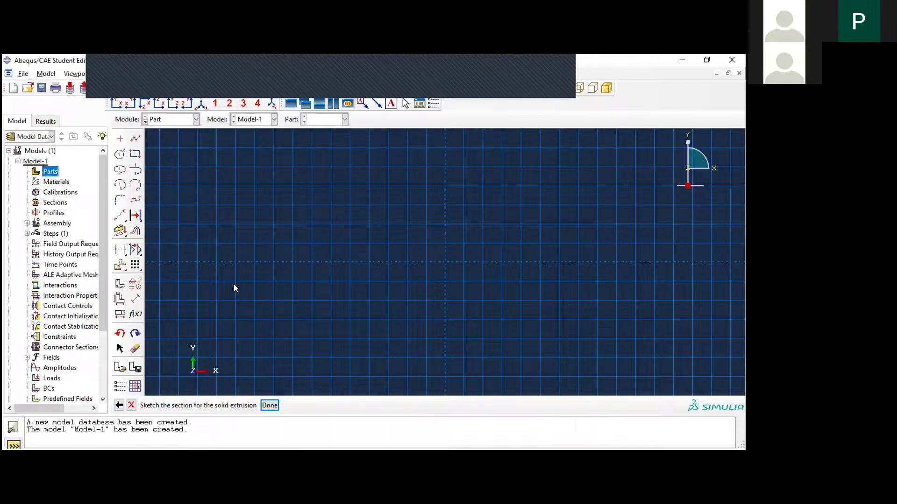
Sketch a rectangle for the cube section with opposite corners at 0,0 and 150,150.
left_click(134, 155)
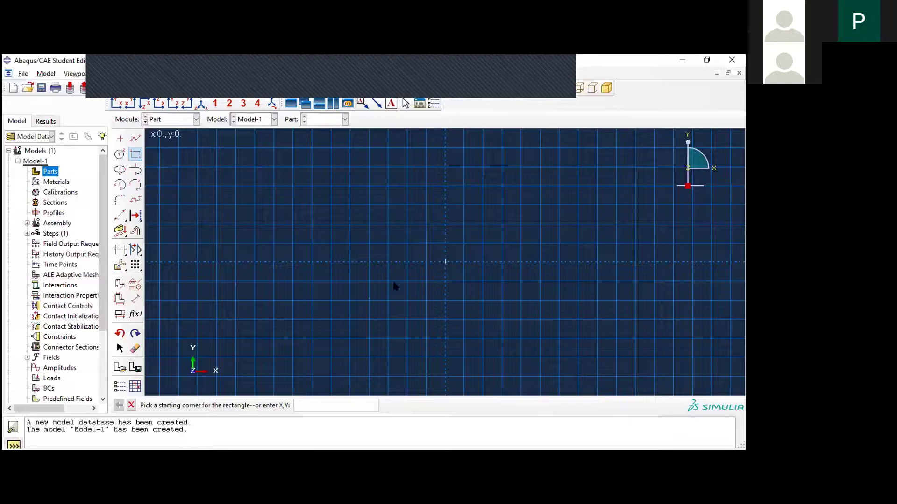
left_click(321, 402)
type("0,0")
key("Return")
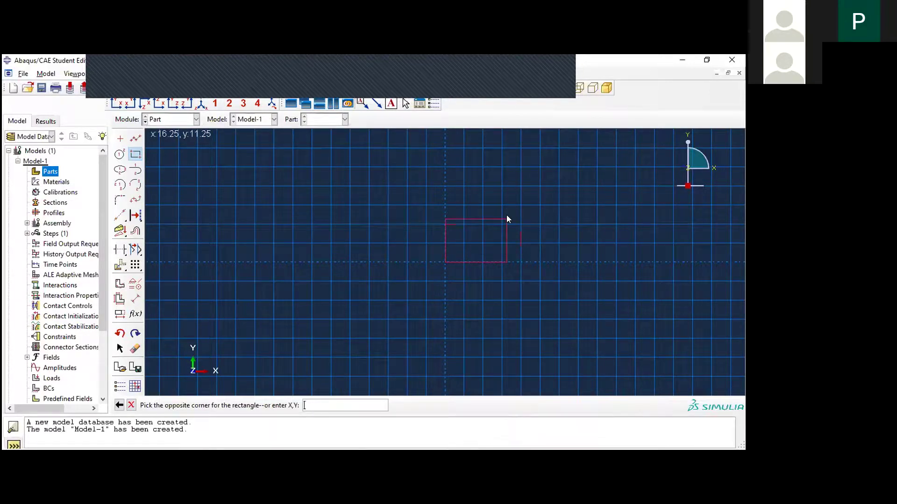
type("150,50")
key("Return")
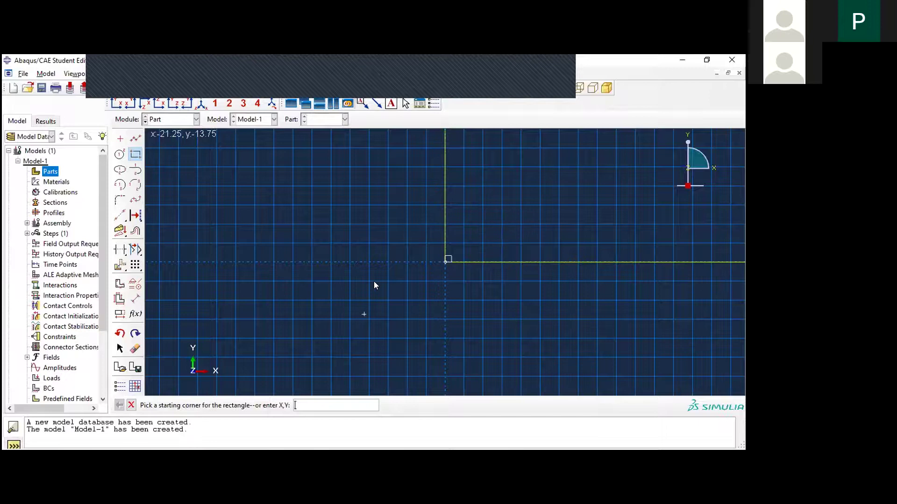
left_click(480, 59)
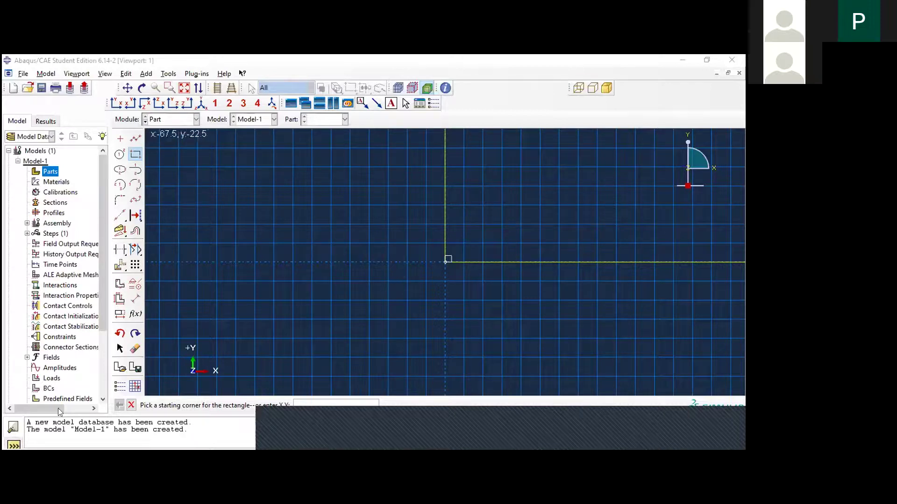
left_click(131, 405)
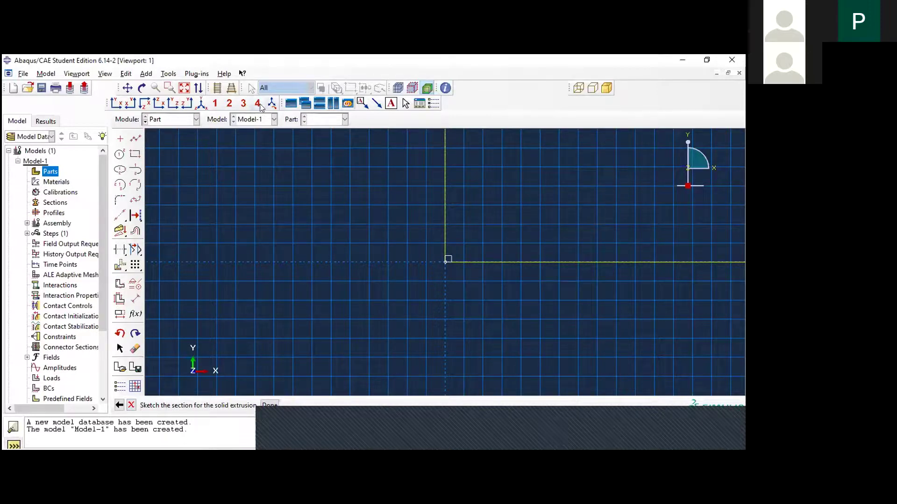
left_click(184, 89)
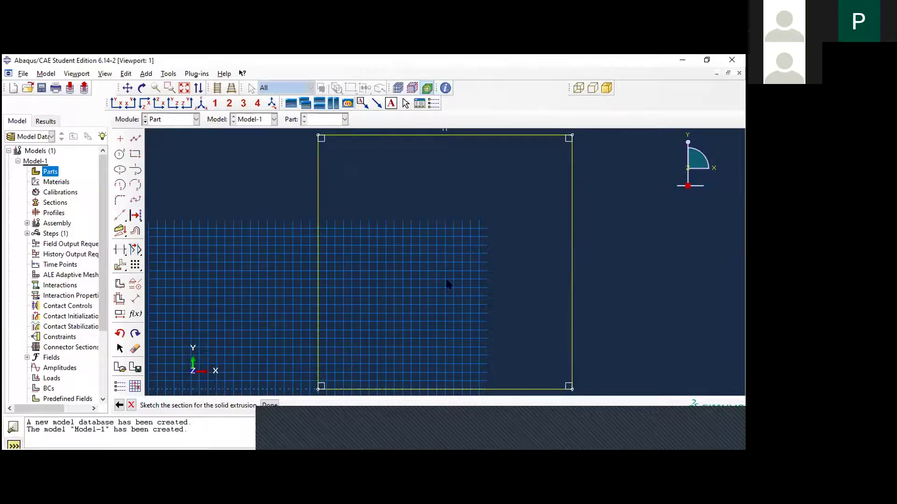
Finish the section sketch and extrude the cube to a depth of 150.
left_click(269, 405)
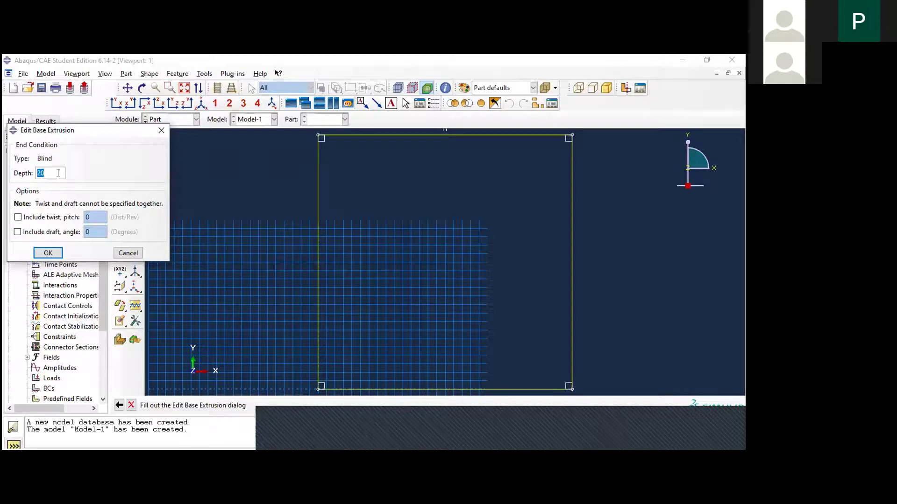
type("150")
left_click(49, 253)
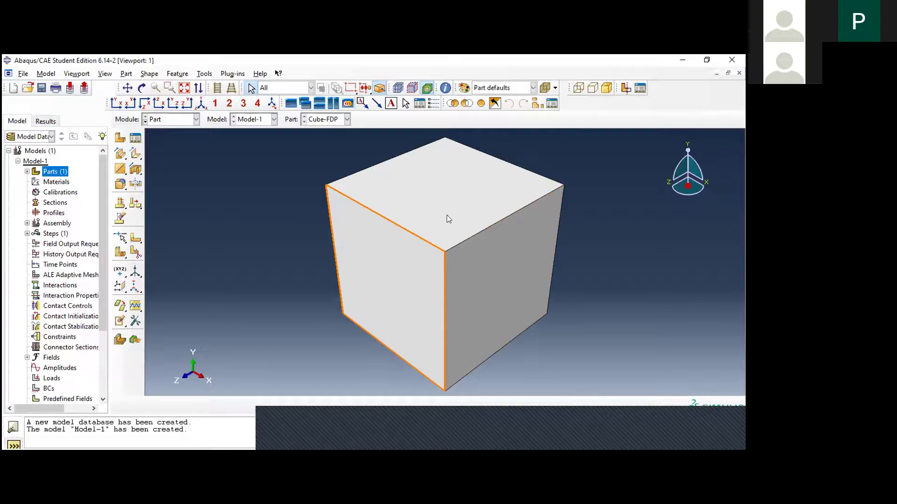
Start a second 3D deformable solid extrusion part named Plate.
double_click(50, 172)
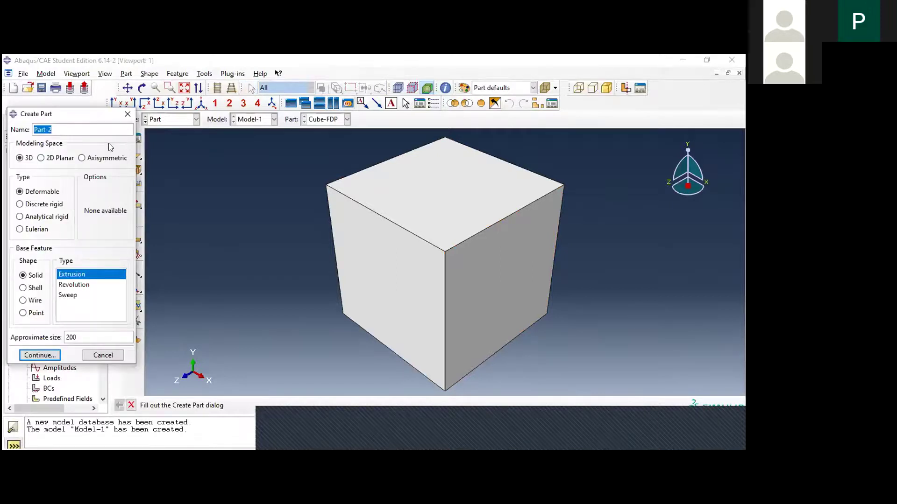
type("Plate")
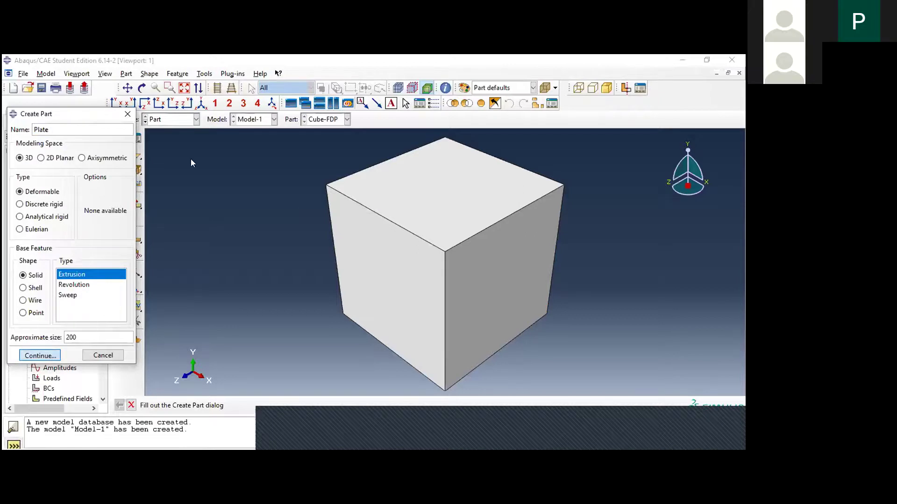
key("Return")
Sketch the plate section as a rectangle with opposite corners at 0,0 and 150,150.
left_click(135, 156)
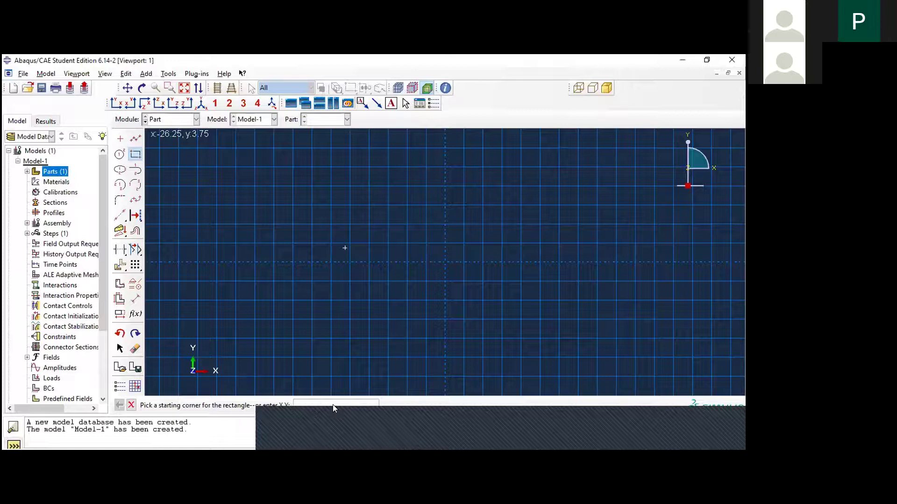
type("0,0")
key("Return")
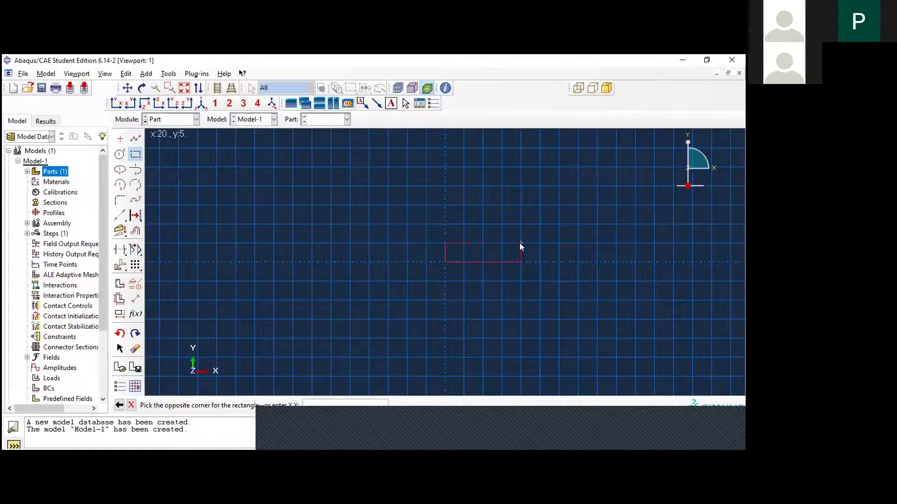
type("150")
type(",50")
key("Return")
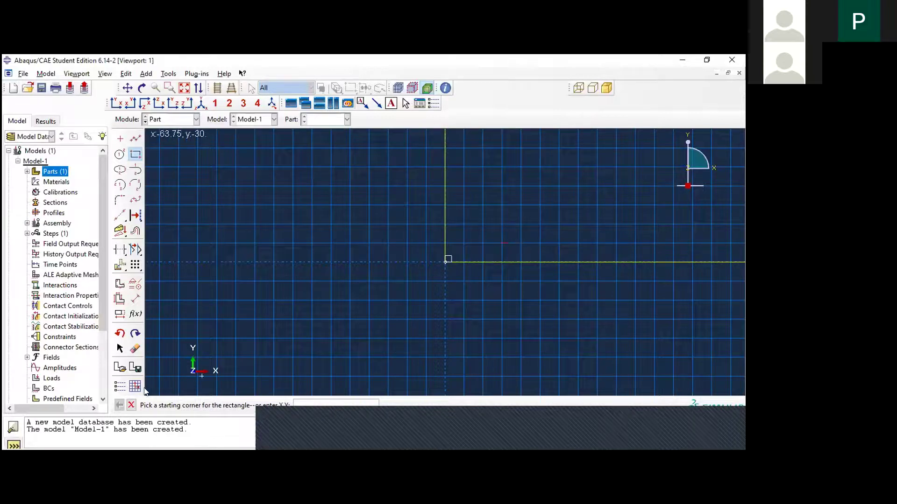
key("Escape")
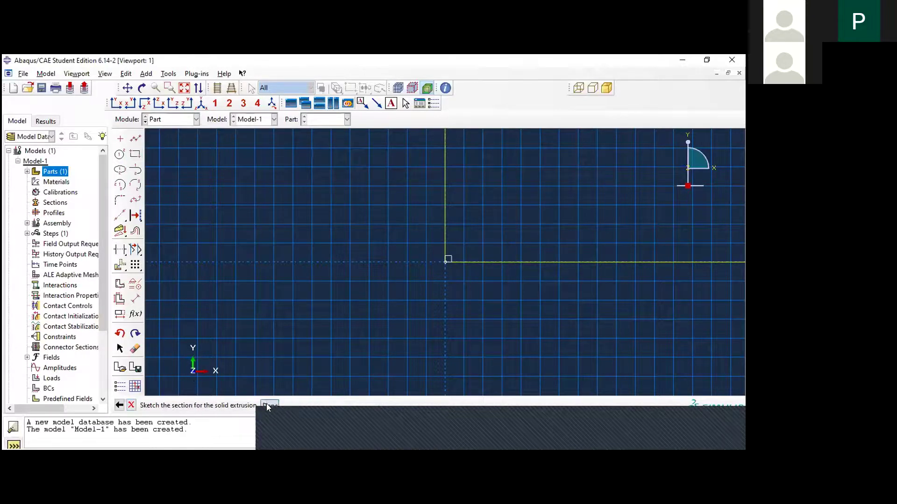
Finish the plate sketch and extrude it to a depth of 25.
middle_click(304, 279)
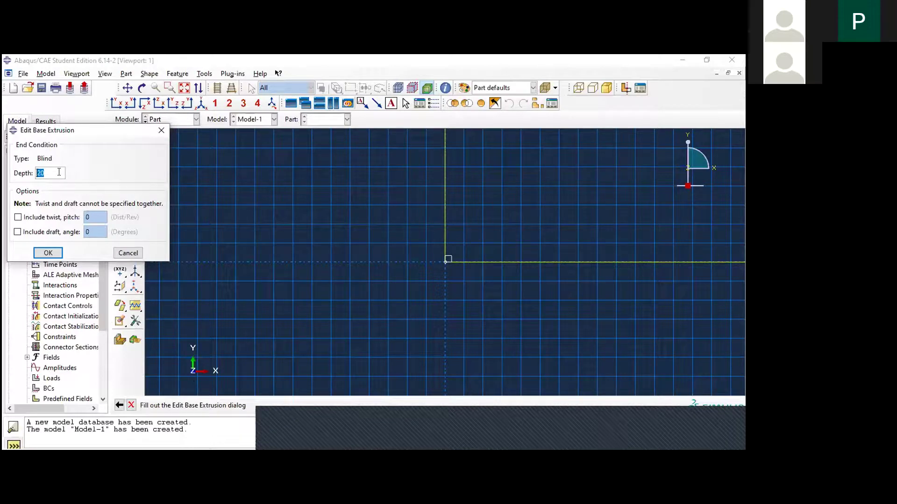
type("25")
key("Return")
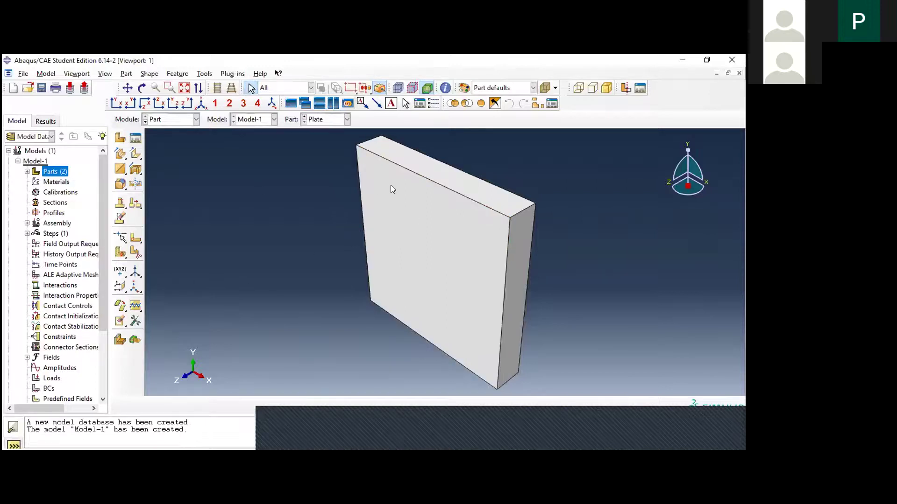
Browse for a model database to open in the D: drive folder Abaqus files\Cube-1\Cube-Smeared-1\Cube-smeared-9.
double_click(59, 182)
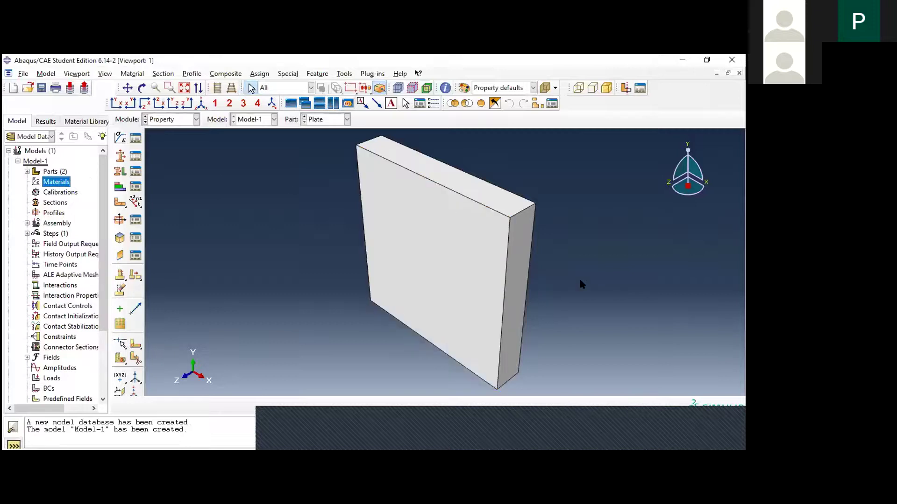
left_click(23, 73)
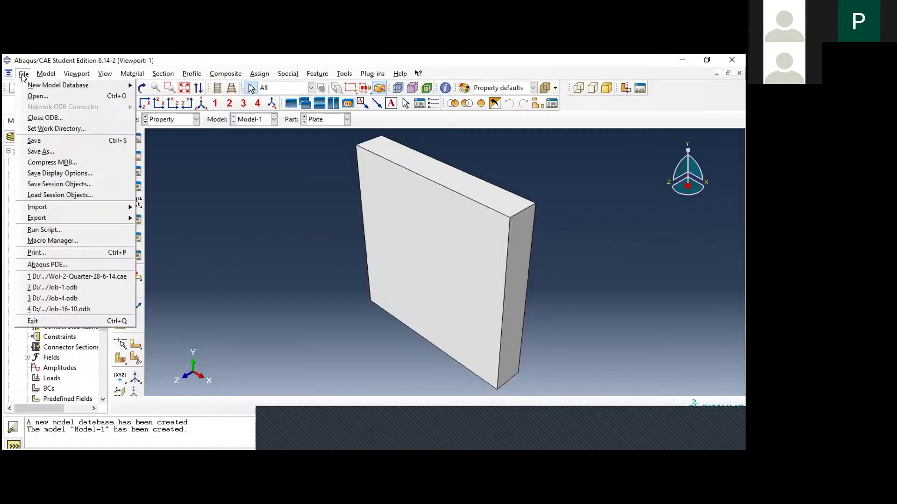
left_click(29, 96)
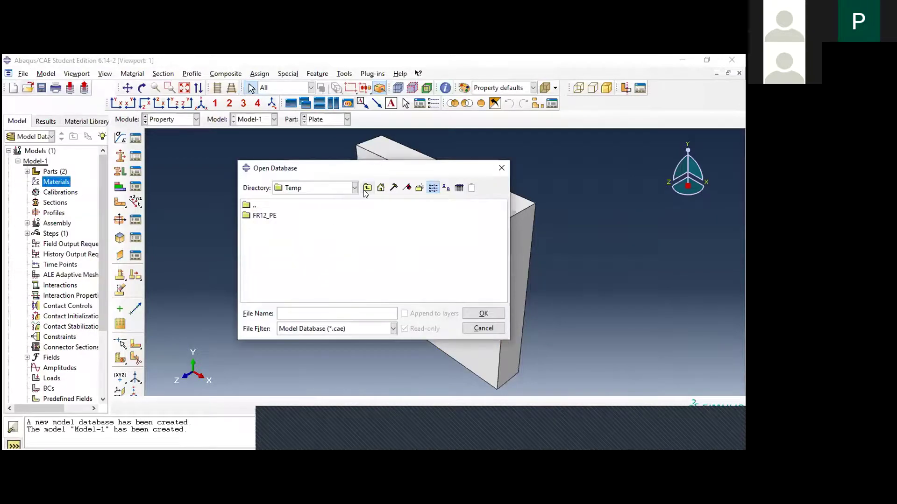
left_click(367, 188)
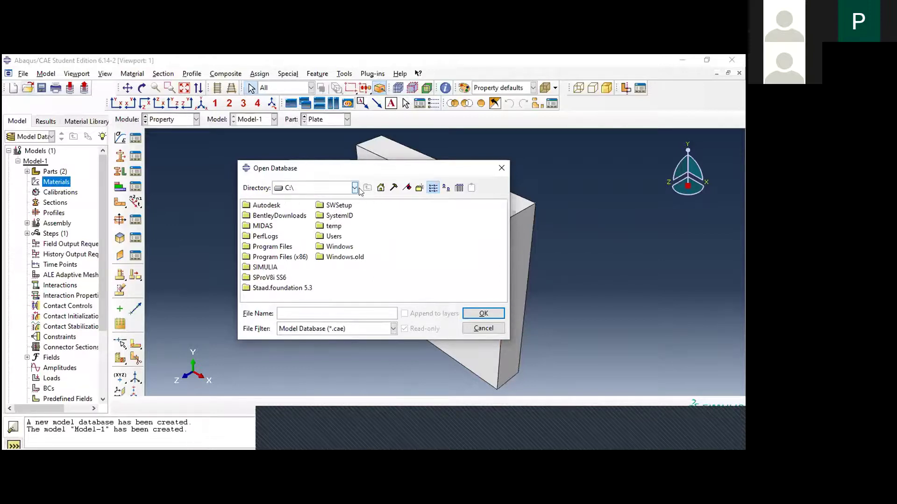
left_click(355, 188)
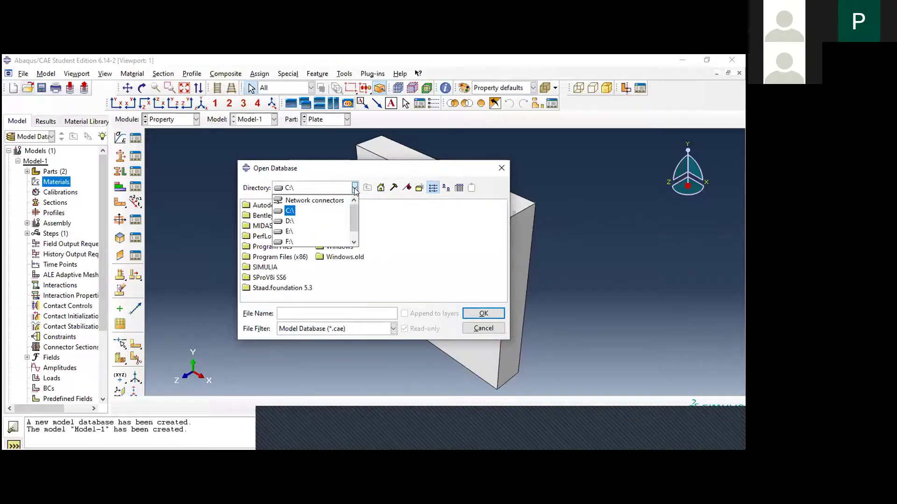
left_click(290, 221)
double_click(271, 216)
double_click(269, 226)
left_click(288, 226)
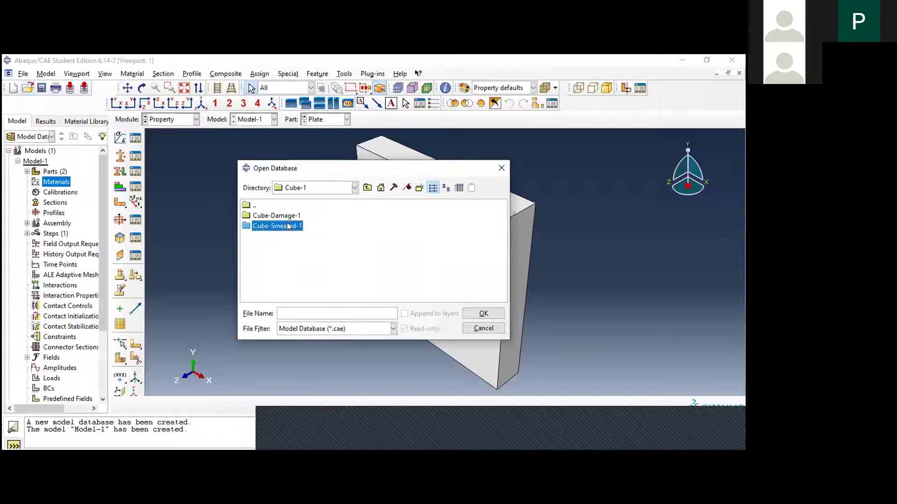
double_click(288, 226)
double_click(283, 288)
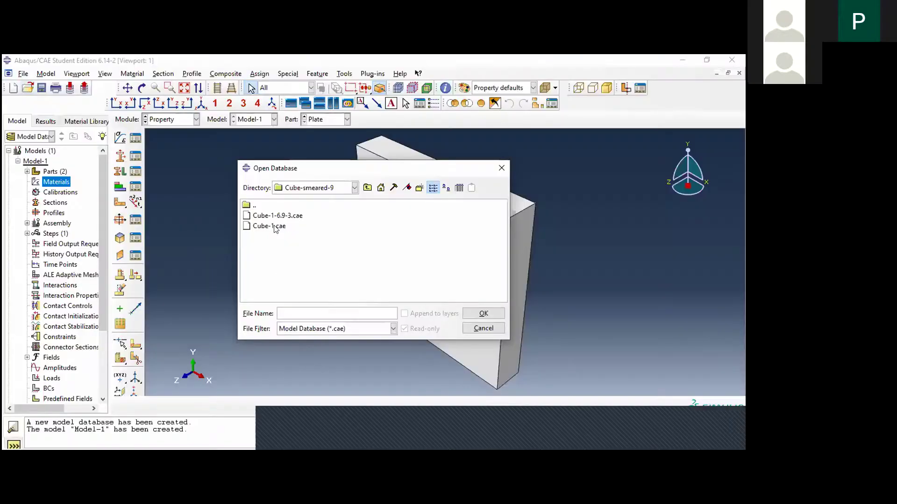
Open the Cube-1.cae model database without saving changes to the unnamed one.
left_click(274, 227)
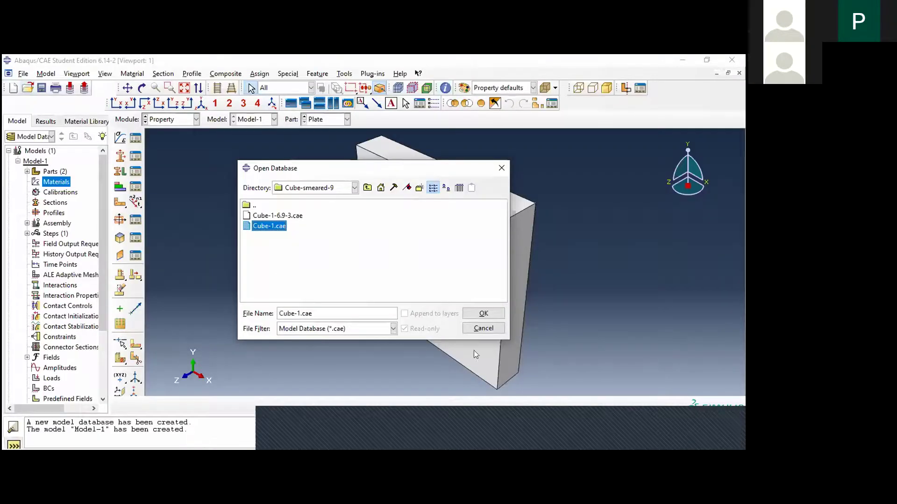
left_click(484, 316)
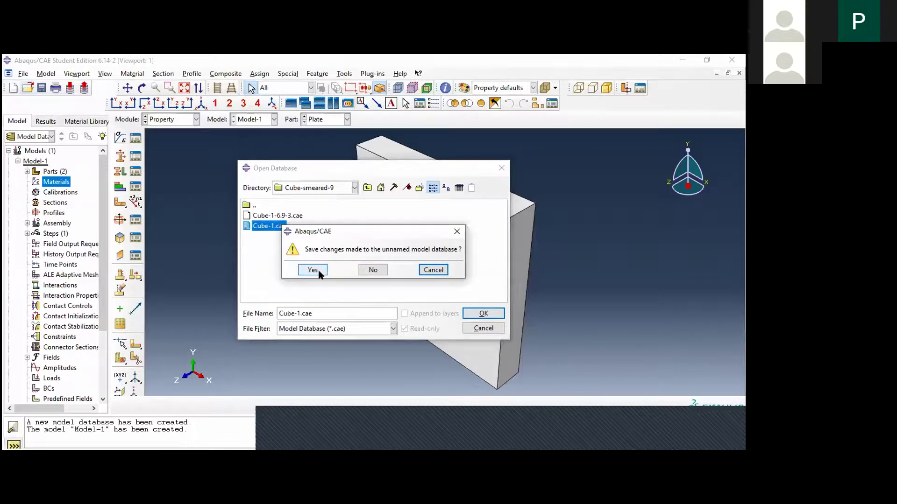
left_click(369, 274)
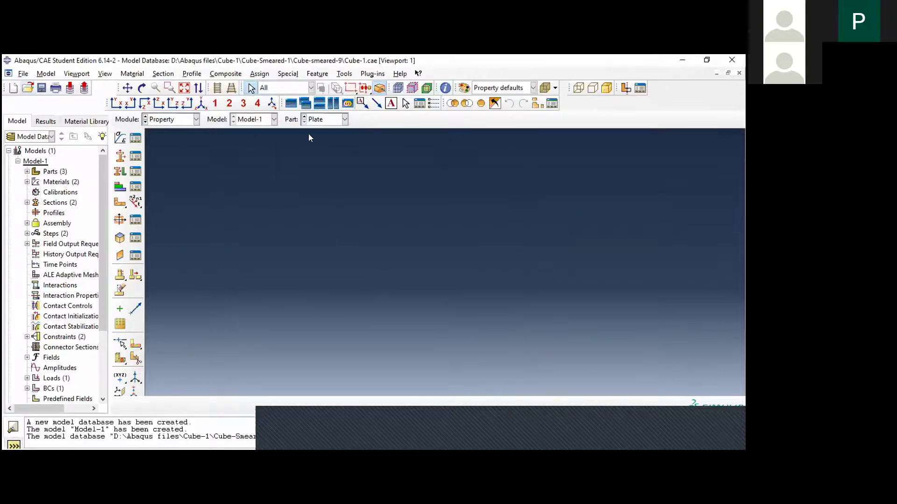
Display the Cube part and examine the model tree contents of the Cube, Part-3 and Plate parts.
left_click(345, 119)
left_click(334, 133)
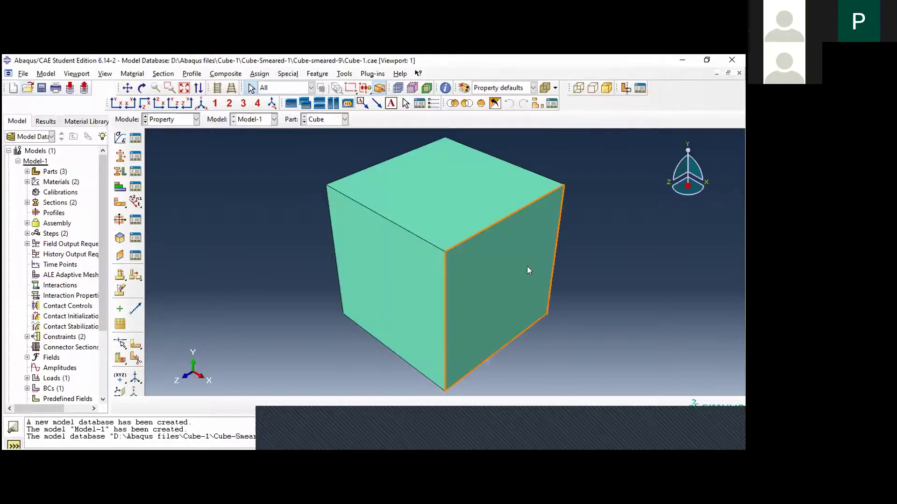
left_click(27, 172)
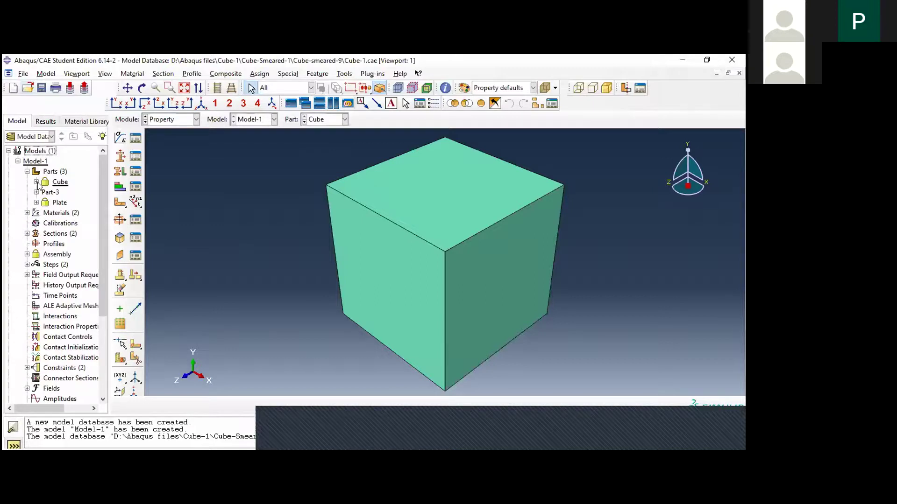
left_click(36, 181)
left_click(36, 182)
left_click(36, 192)
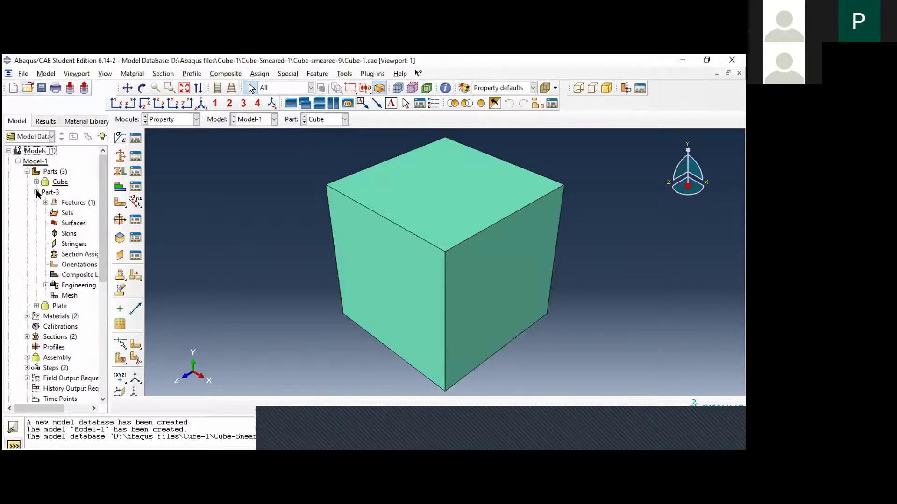
left_click(36, 192)
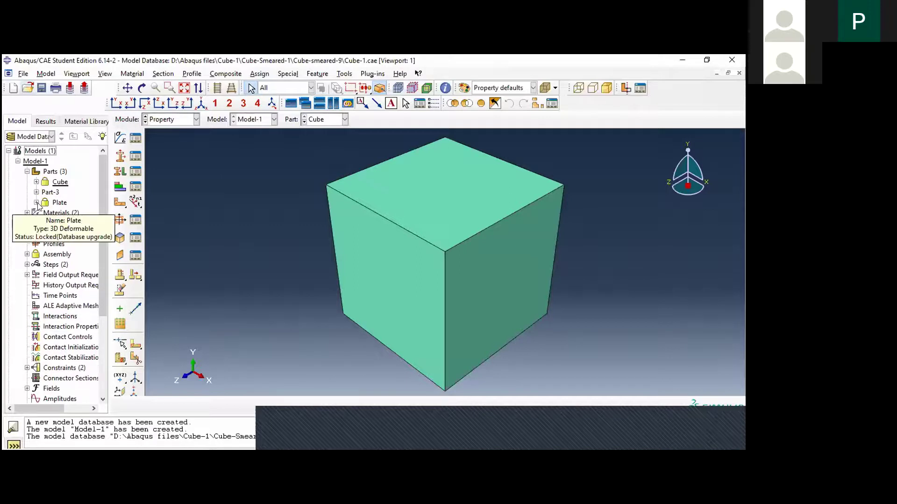
left_click(35, 203)
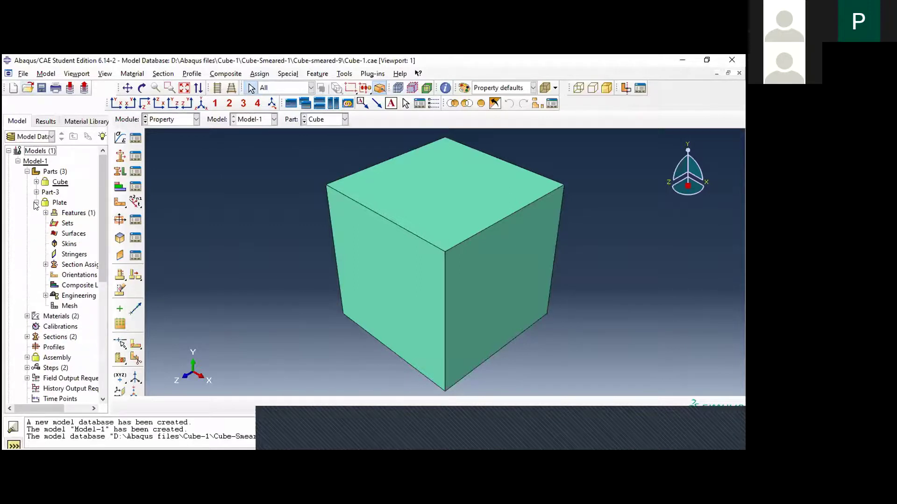
left_click(35, 203)
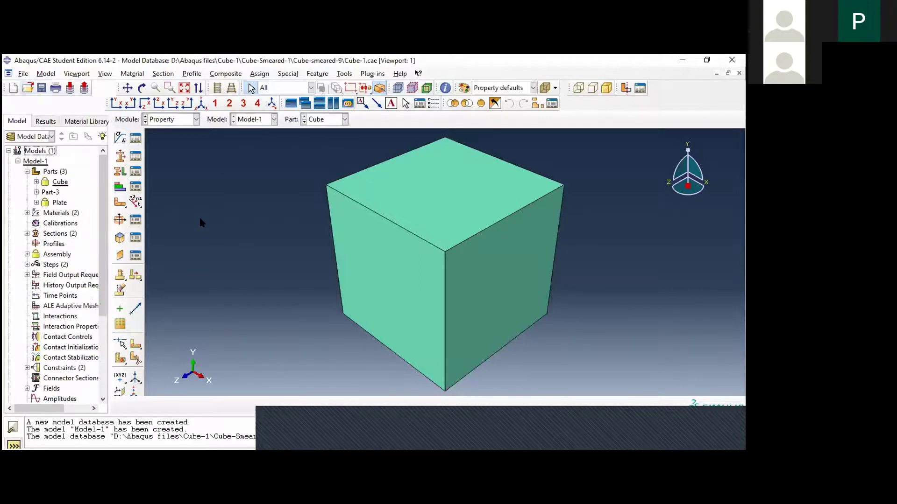
Display Part-3 for inspection and return to the Cube part.
left_click(345, 119)
left_click(330, 141)
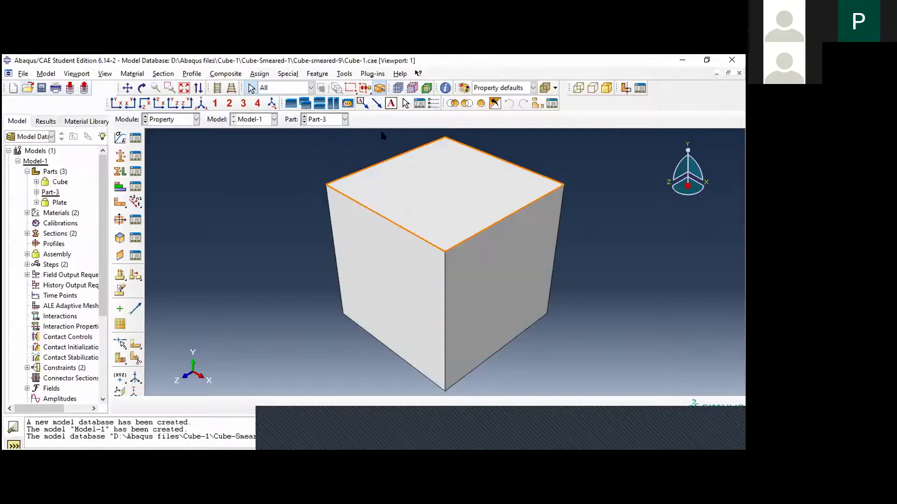
left_click(346, 118)
left_click(322, 132)
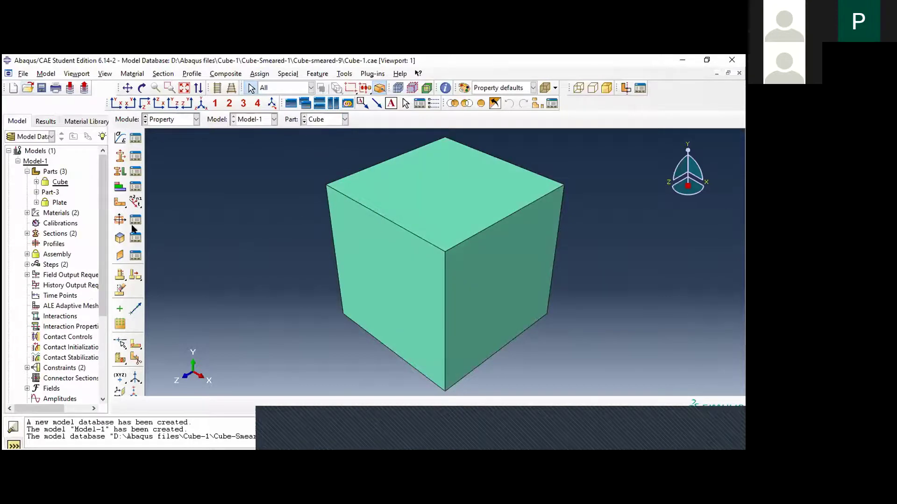
List the model's defined materials, and open a blank material definition and dismiss it.
left_click(27, 213)
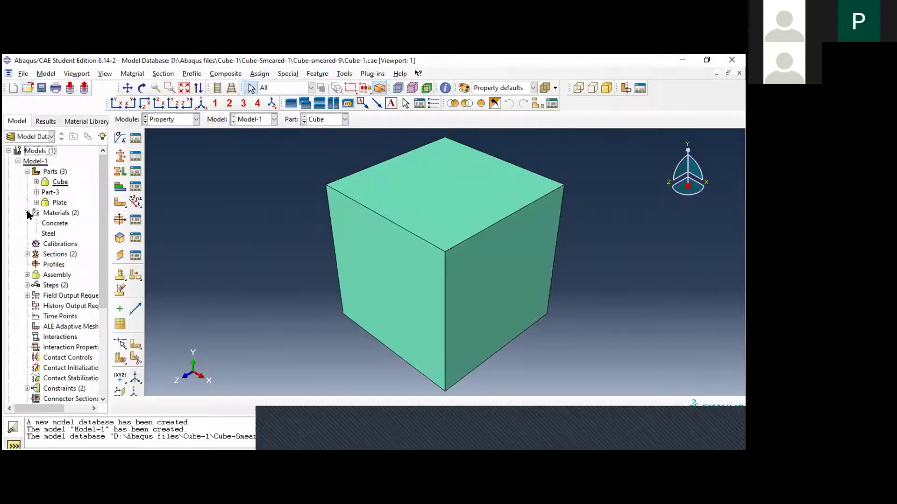
double_click(59, 213)
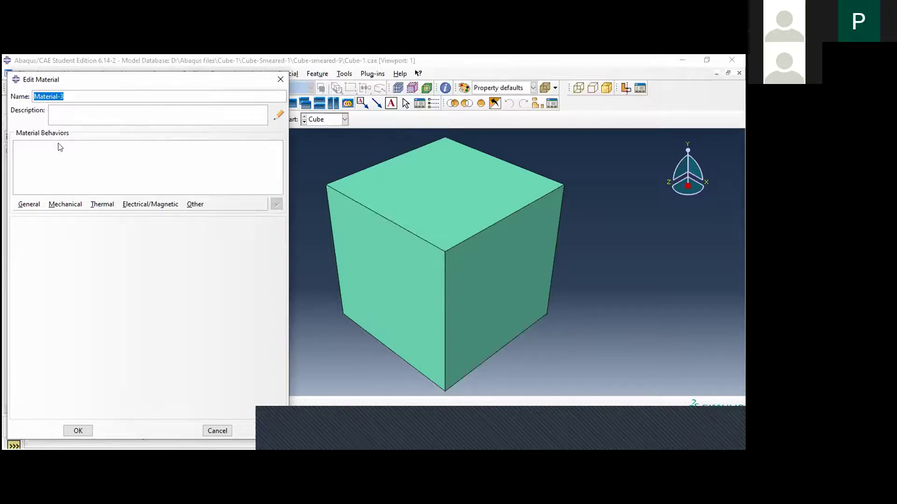
left_click(281, 80)
Open the Concrete material and examine its Elastic behavior data and the available elasticity models.
left_click(52, 223)
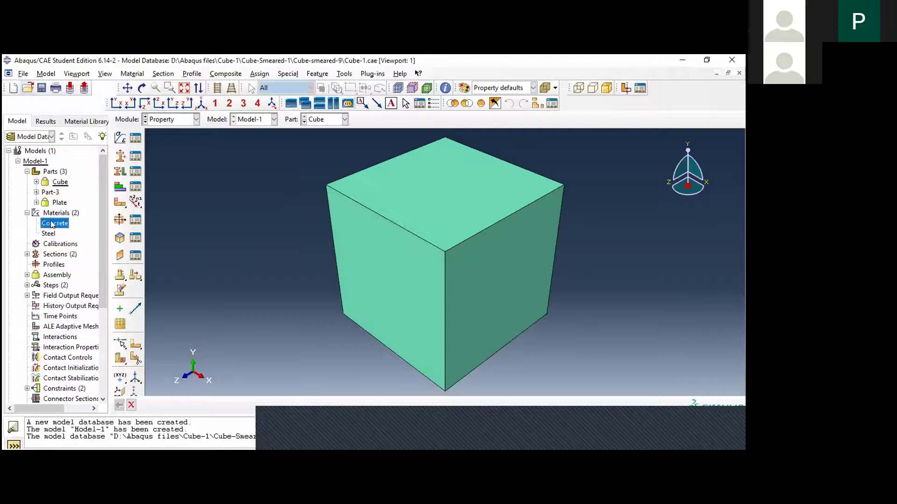
right_click(52, 225)
left_click(73, 241)
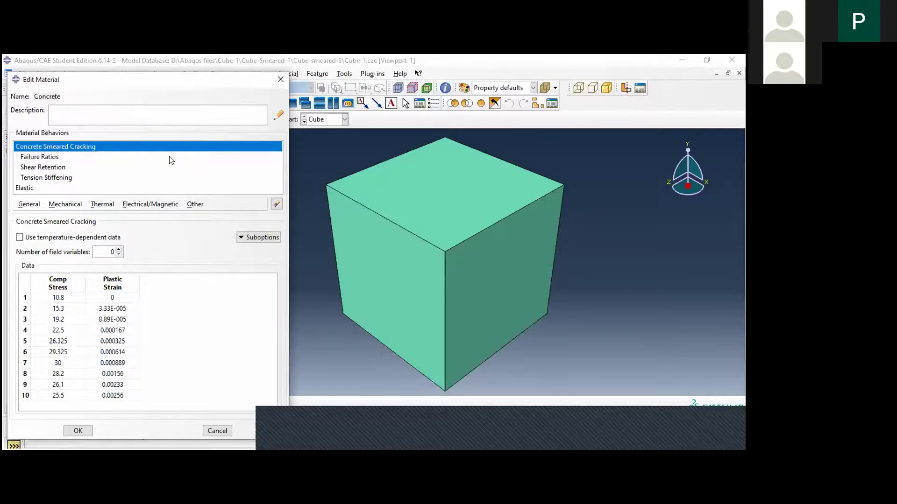
left_click(30, 189)
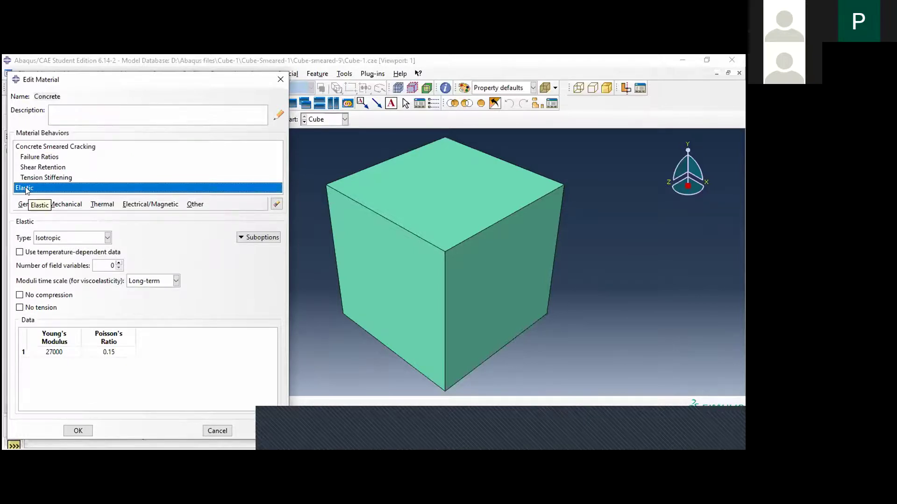
left_click(66, 206)
mouse_move(67, 217)
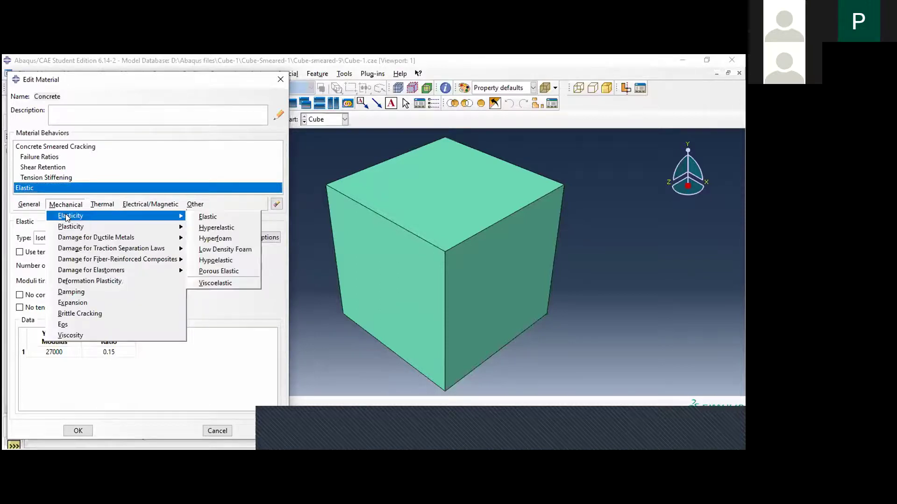
left_click(214, 214)
left_click(21, 189)
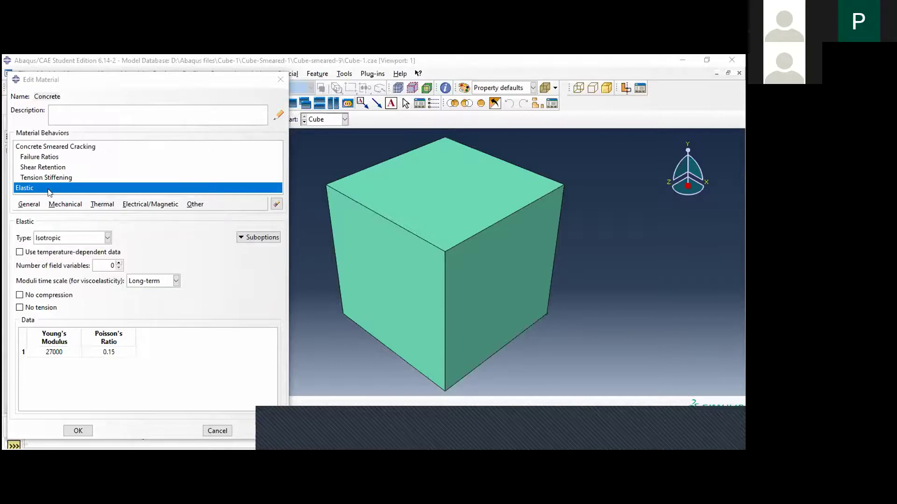
Examine the available plasticity models and Concrete's smeared cracking table of compressive stress and plastic strain.
left_click(66, 206)
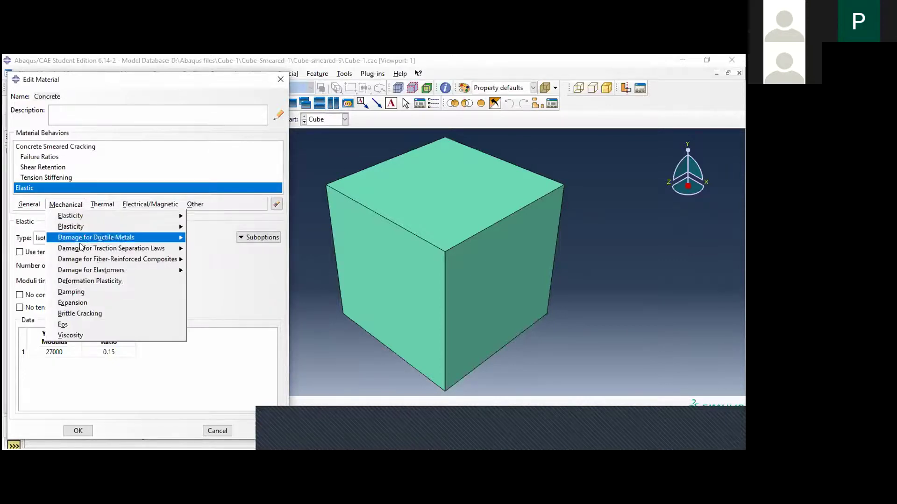
mouse_move(84, 229)
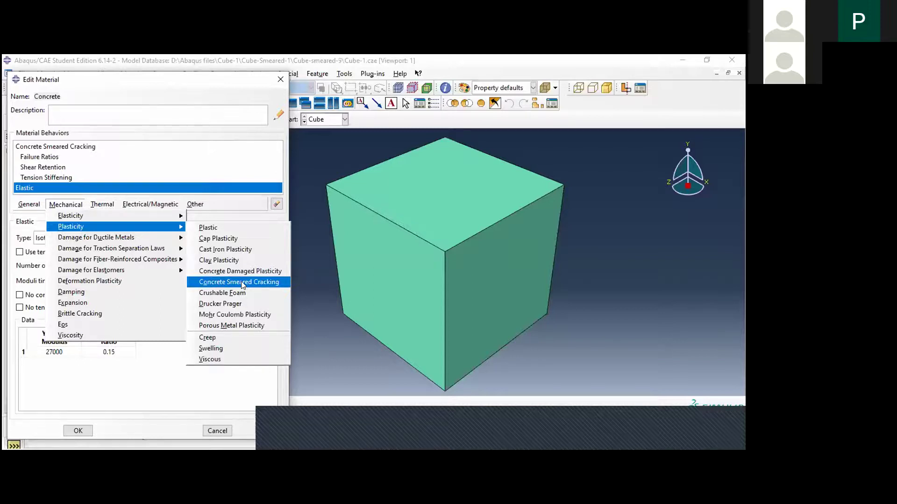
left_click(64, 148)
left_click(65, 149)
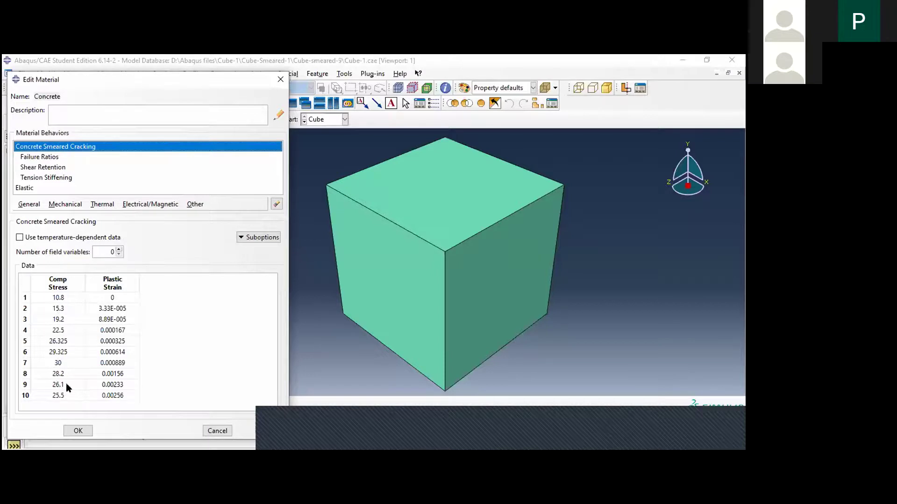
double_click(68, 297)
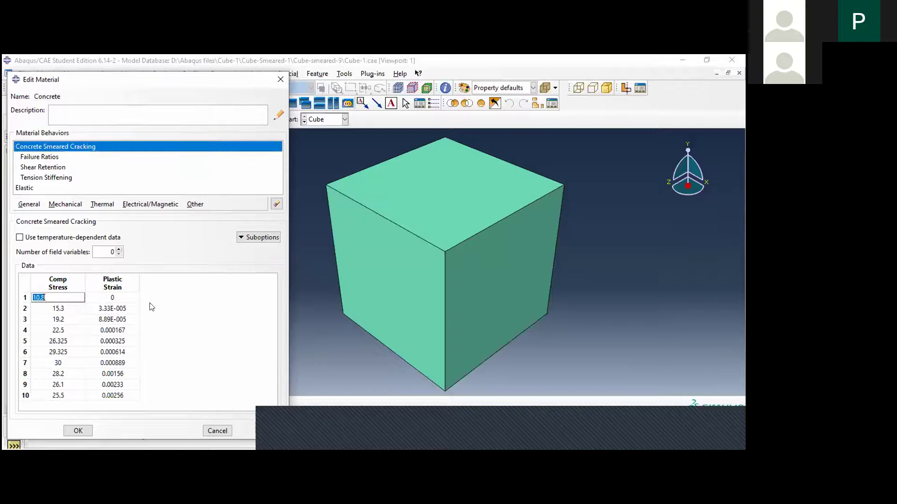
left_click(175, 313)
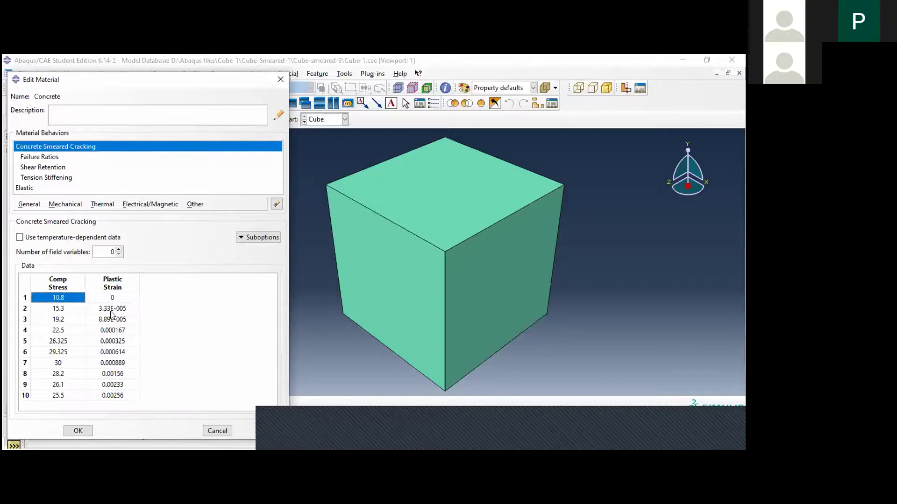
Review all four Failure Ratios of the Concrete material's smeared cracking behavior, and leave the suboption without changes.
left_click(48, 158)
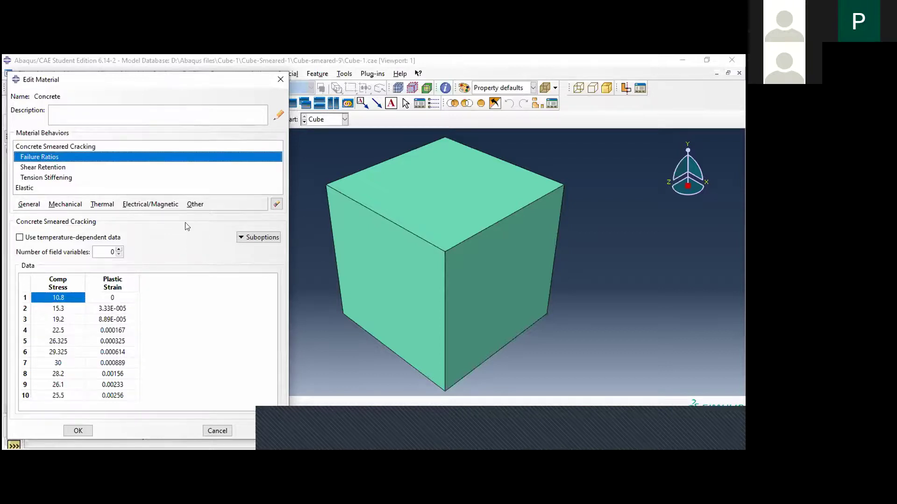
left_click(260, 240)
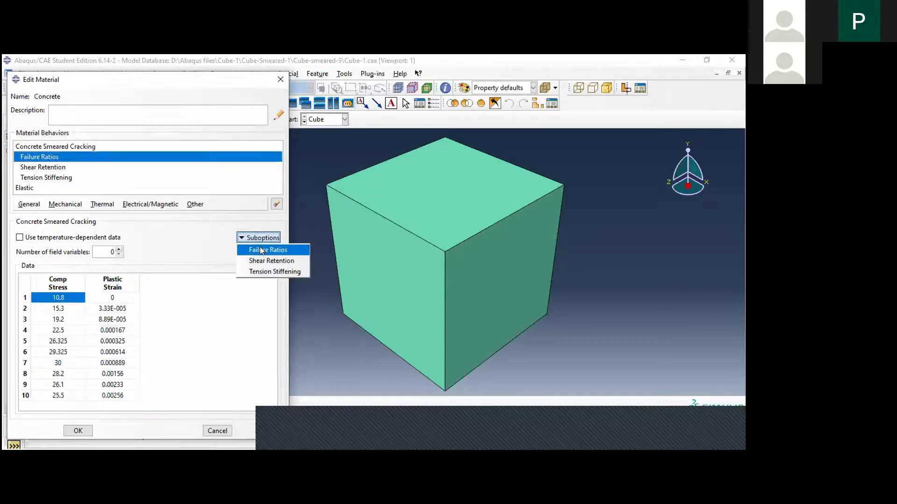
left_click(262, 250)
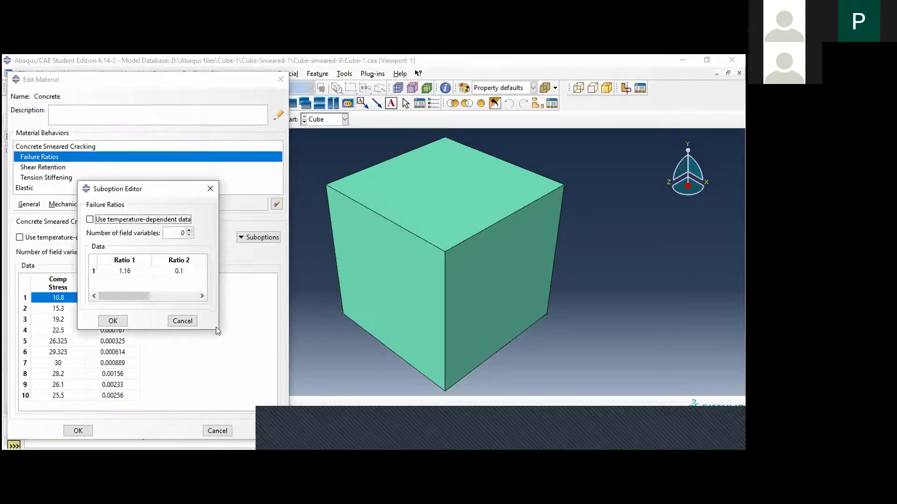
left_click_drag(216, 329, 361, 391)
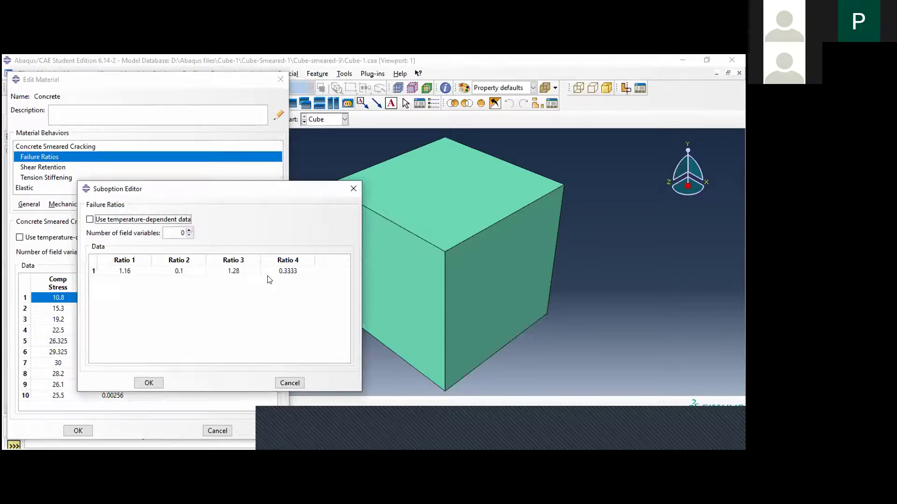
left_click(287, 383)
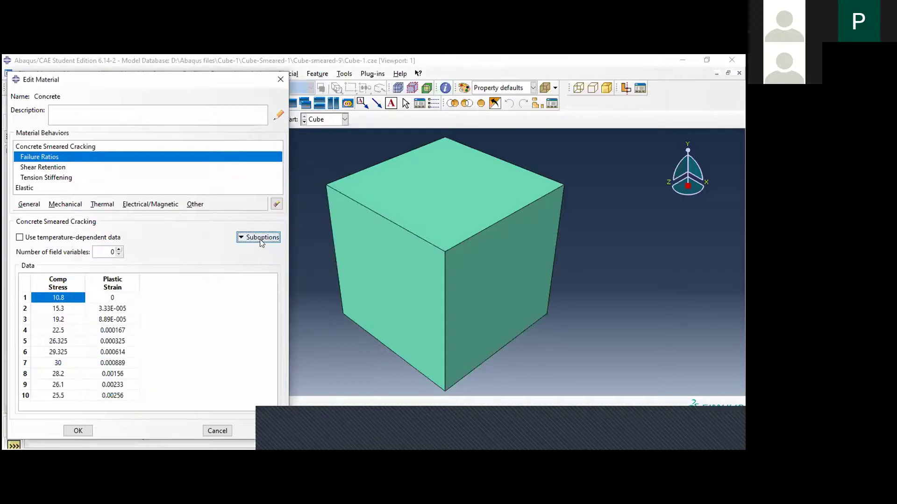
Review the Shear Retention suboption data of the Concrete material and cancel out of it.
left_click(261, 239)
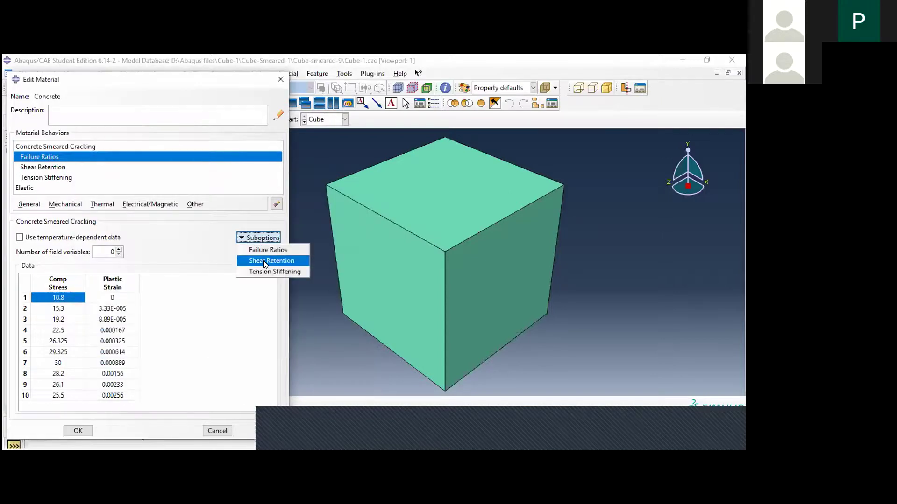
left_click(264, 261)
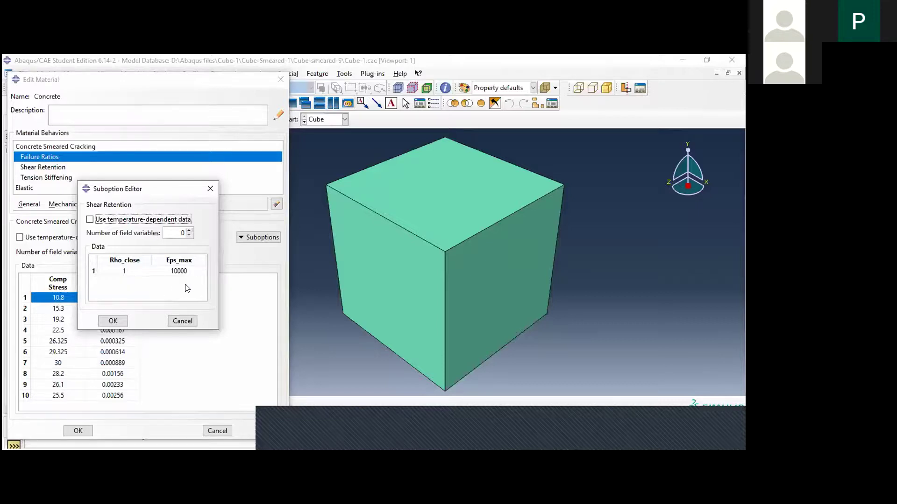
left_click(181, 321)
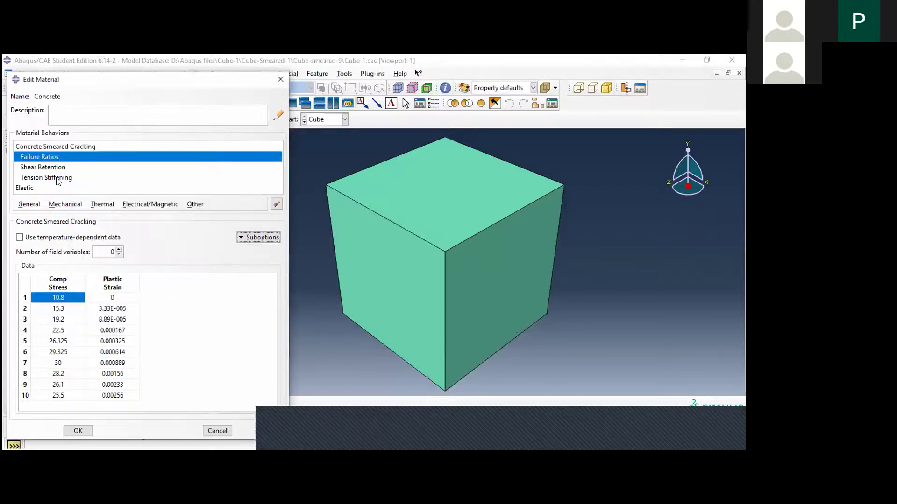
Review the Tension Stiffening suboption data of the Concrete material, and close the material without saving changes.
left_click(56, 179)
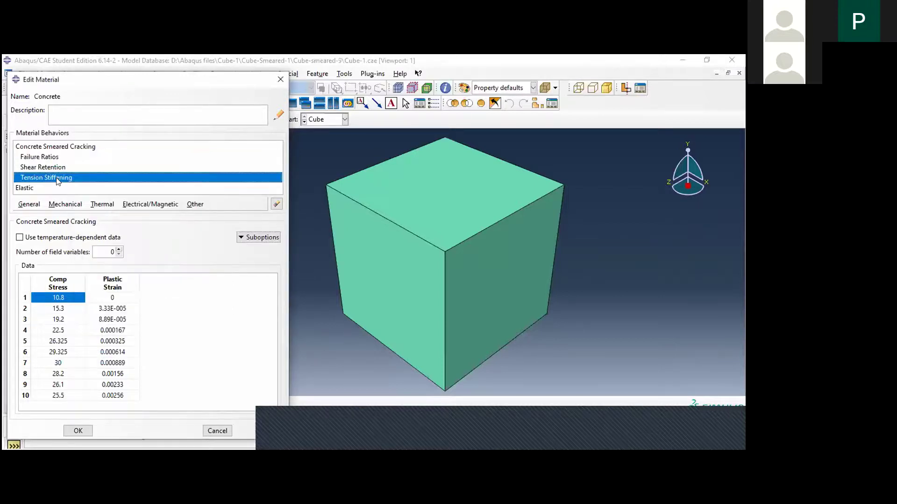
left_click(255, 238)
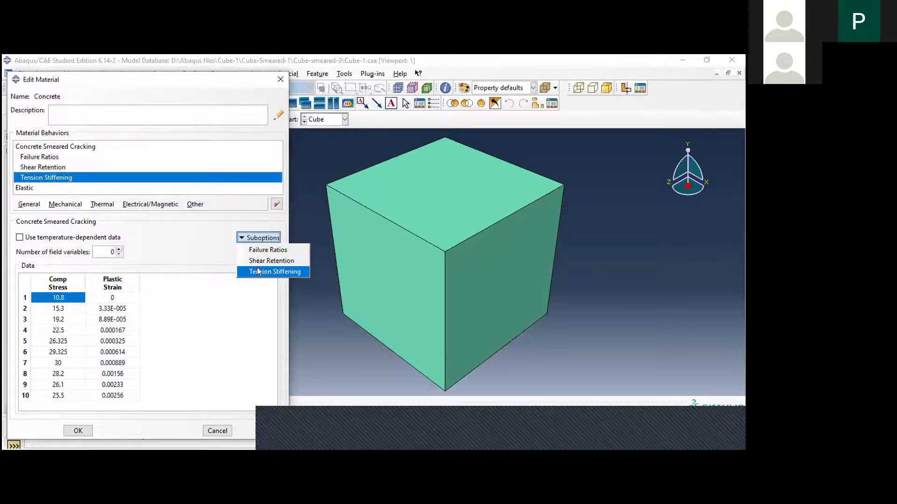
left_click(258, 271)
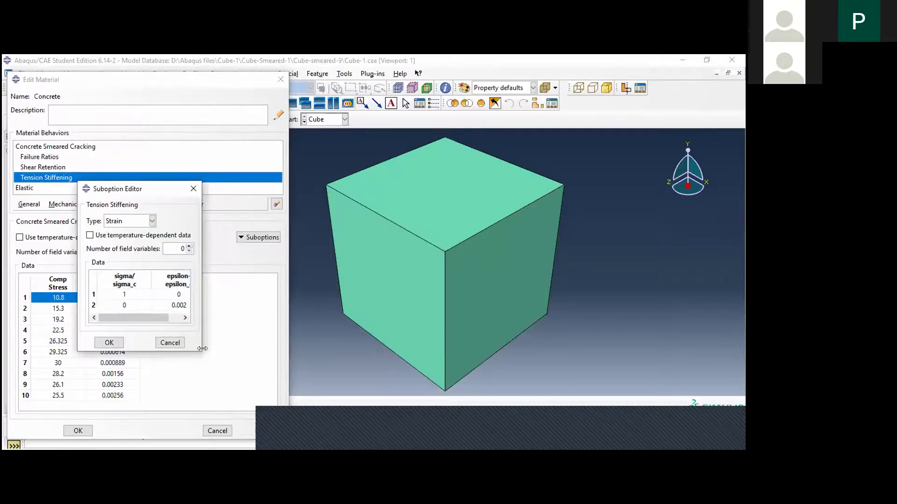
left_click_drag(200, 349, 252, 390)
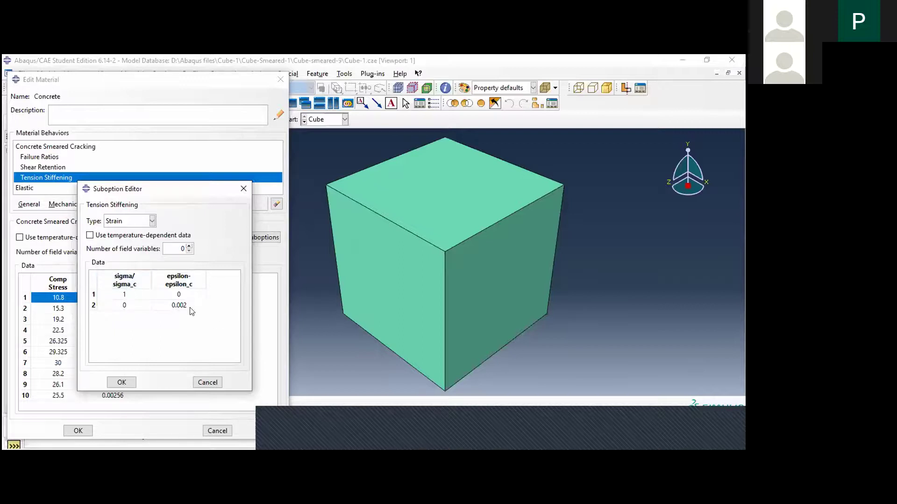
left_click(209, 383)
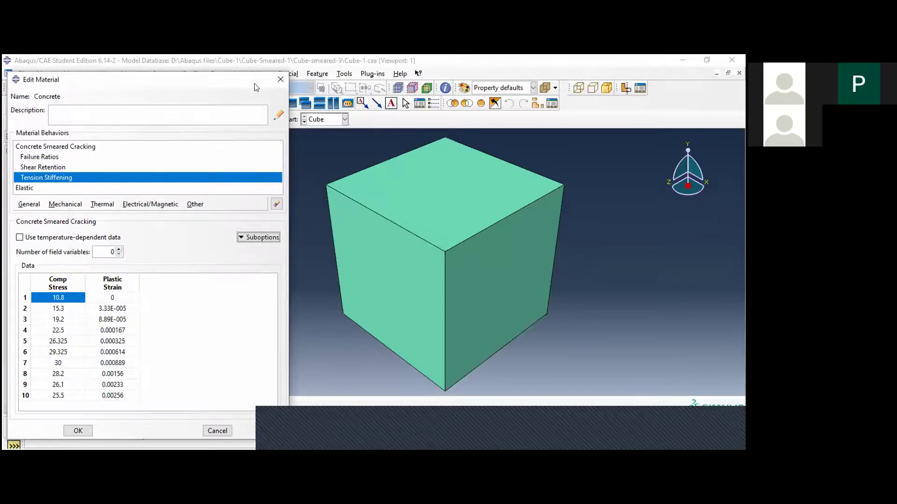
left_click(280, 80)
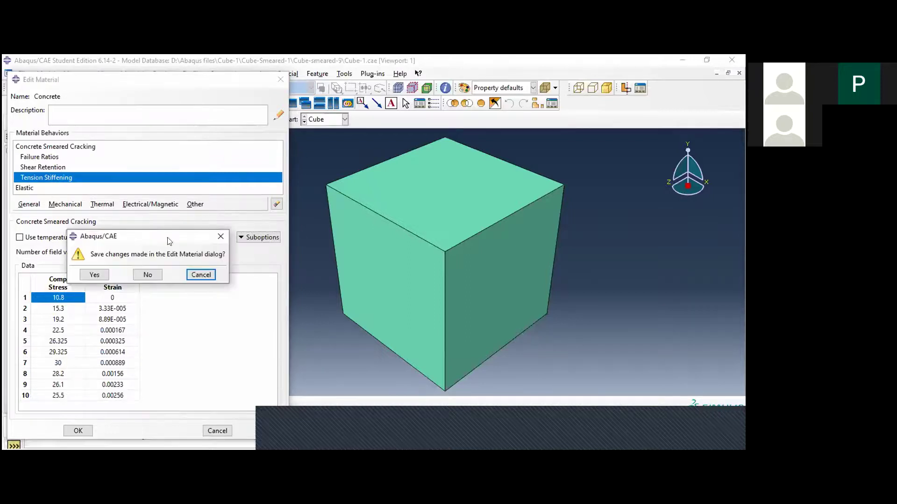
left_click(148, 275)
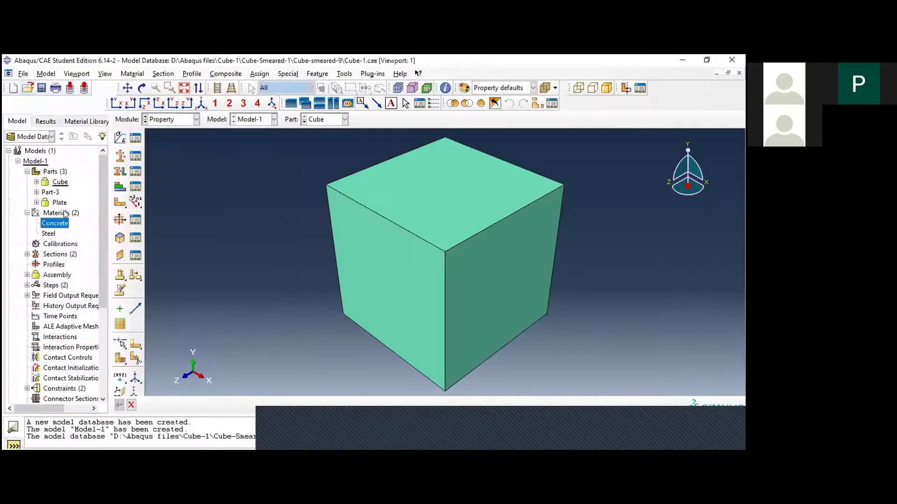
Open the Steel material, examine its Elastic behavior data, and cancel without changes.
left_click(49, 234)
right_click(49, 233)
left_click(73, 255)
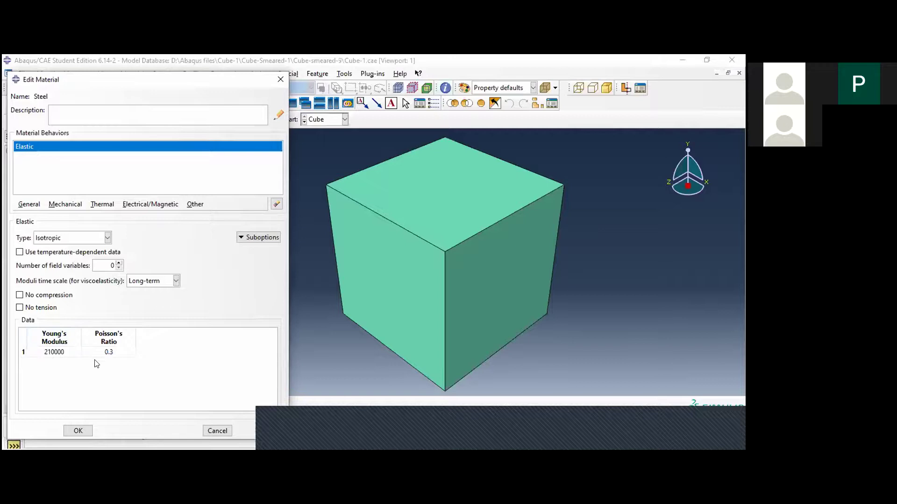
left_click(257, 236)
left_click(257, 236)
left_click(217, 432)
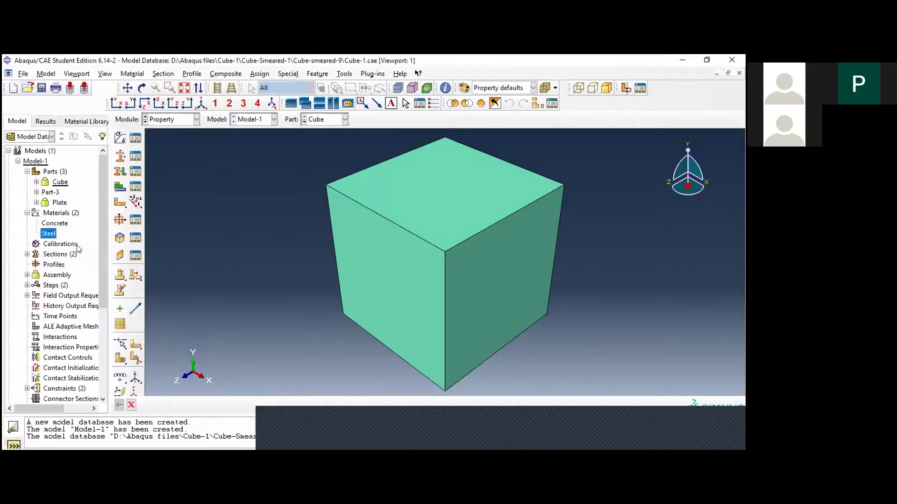
Open the Cube section, examine its material choices, and keep Concrete as the assigned material.
left_click(27, 254)
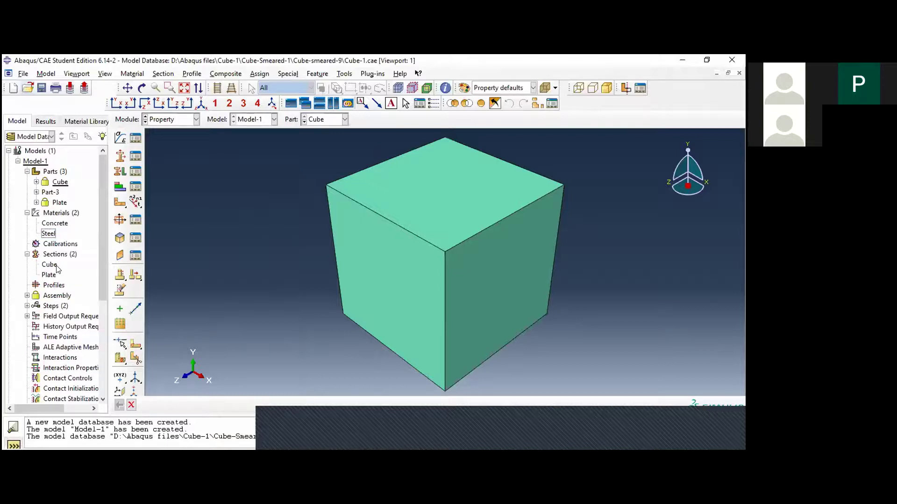
left_click(50, 265)
double_click(50, 265)
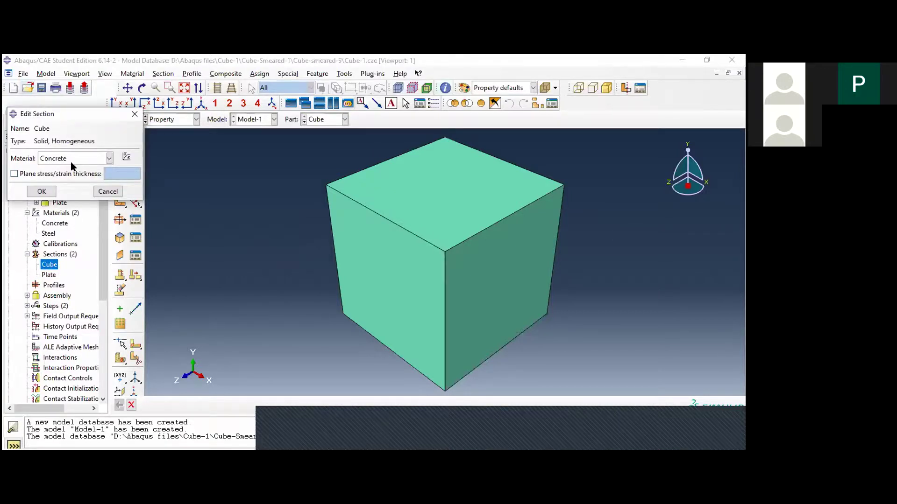
left_click(109, 159)
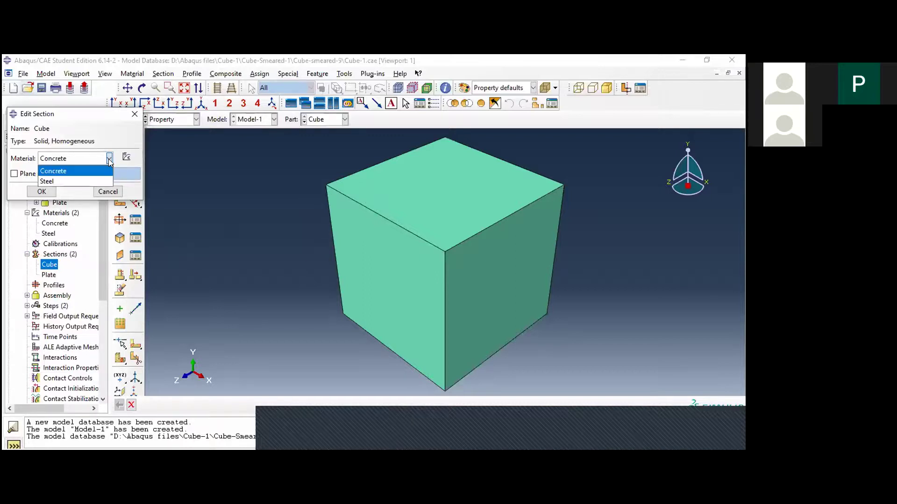
left_click(86, 175)
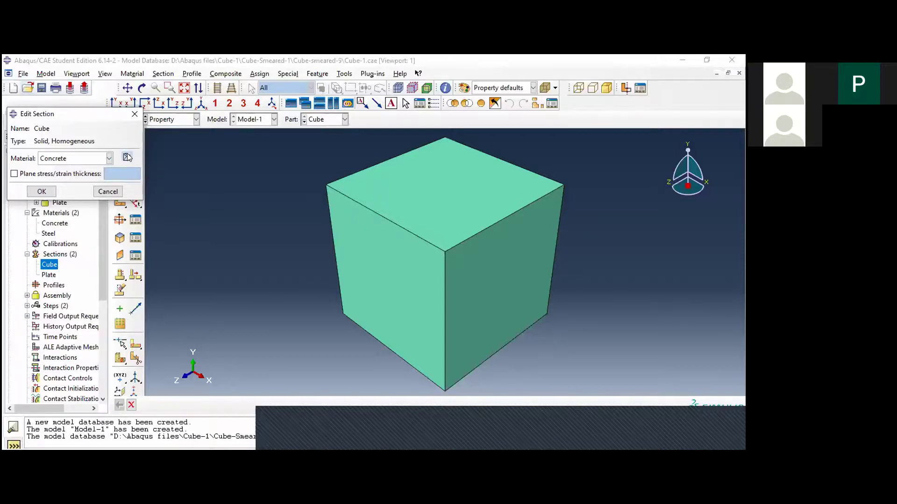
Start a new material with Concrete Smeared Cracking behavior from the Cube section, cancel it, and close the section.
left_click(127, 156)
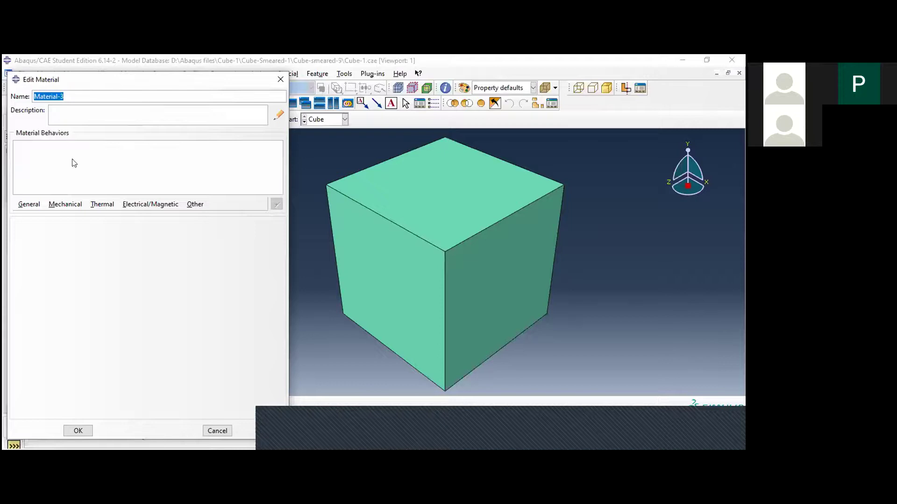
left_click(61, 205)
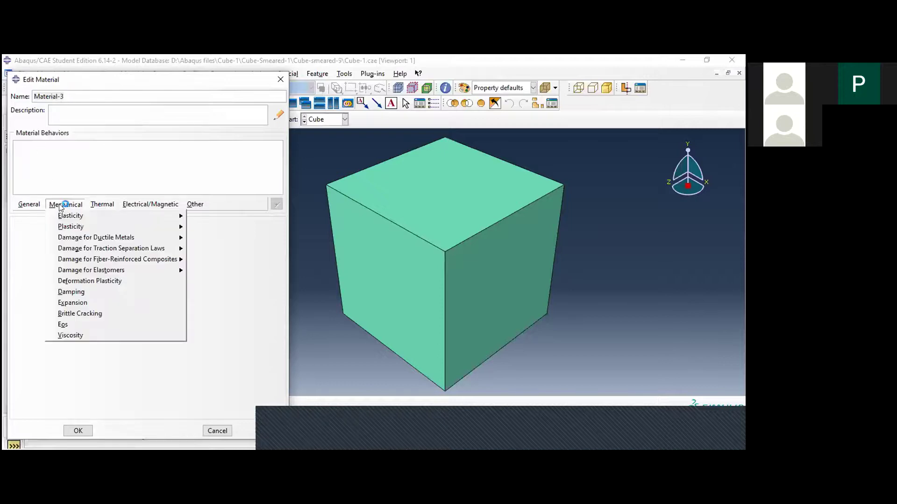
mouse_move(64, 217)
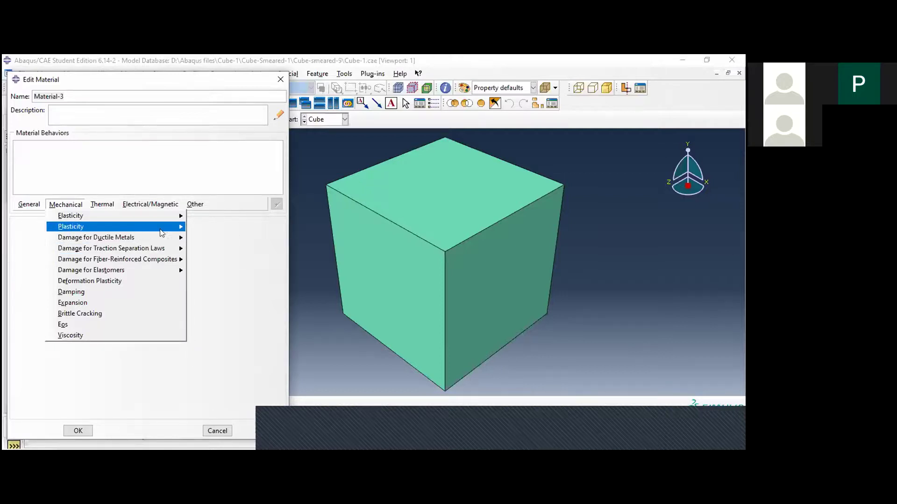
mouse_move(160, 232)
left_click(242, 283)
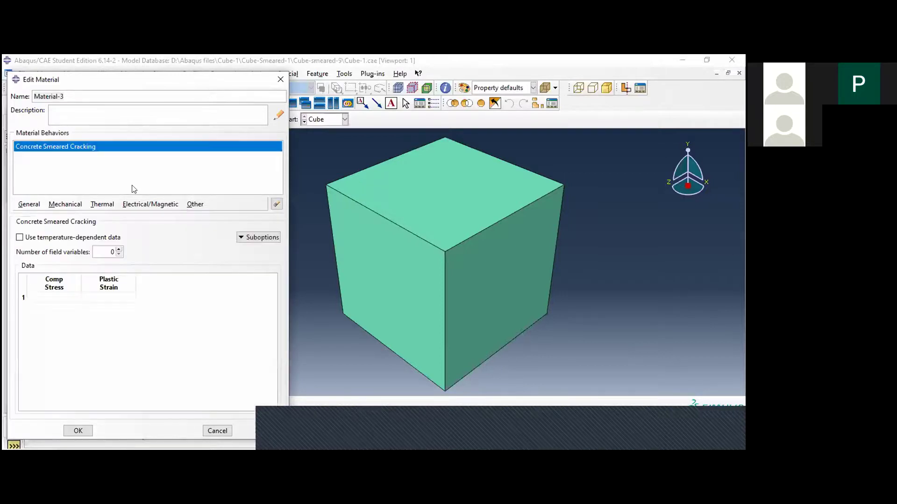
left_click(224, 431)
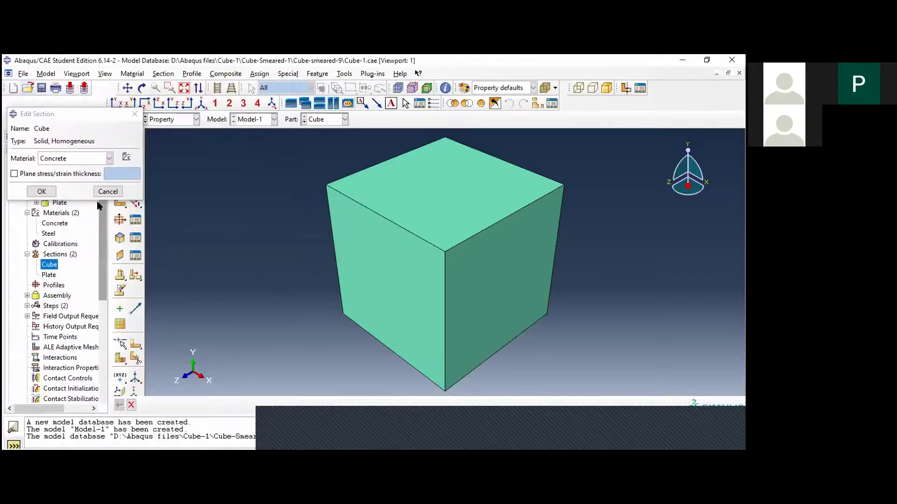
left_click(50, 192)
Open the Plate section, examine its type and assigned material, and close it without changes.
left_click(49, 275)
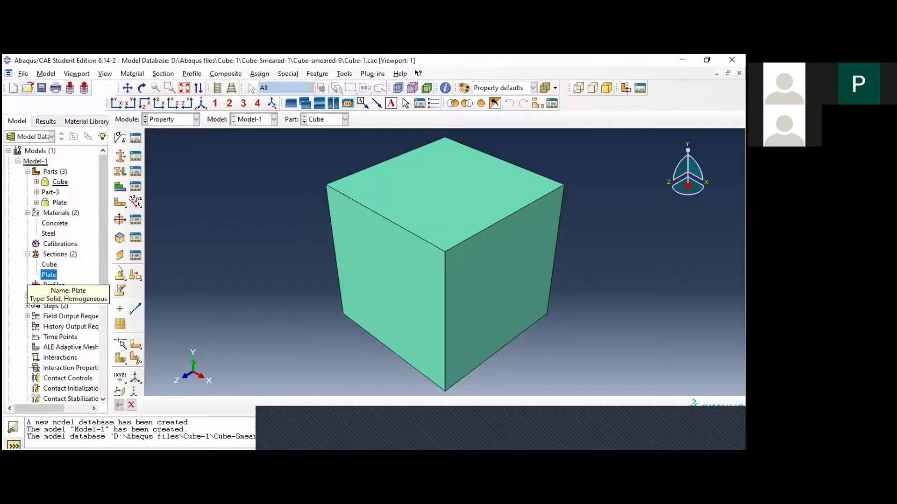
double_click(49, 276)
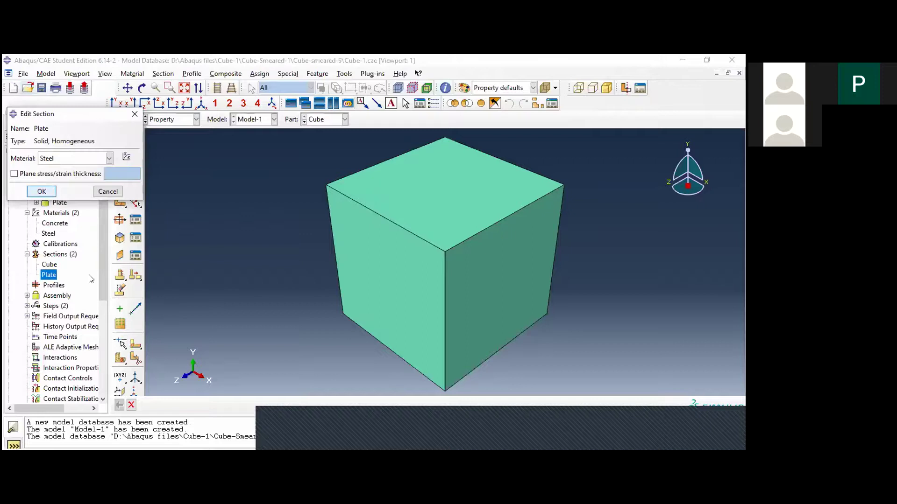
key("Escape")
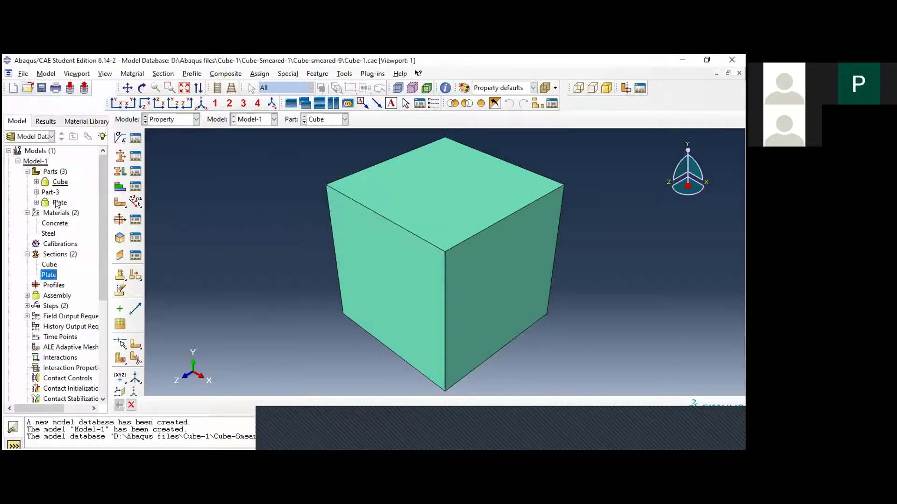
Expand the Cube part's section assignments and inspect the section, material and region of its existing assignment.
left_click(36, 182)
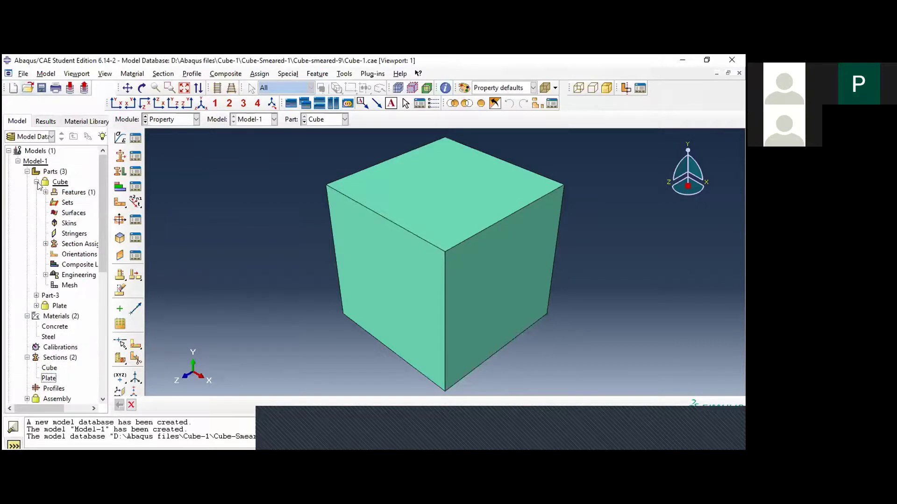
left_click(54, 245)
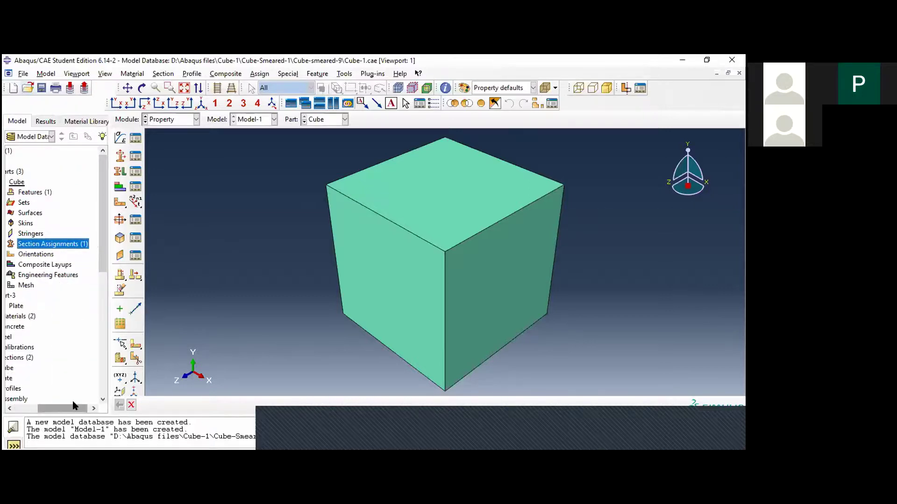
left_click_drag(107, 287, 161, 287)
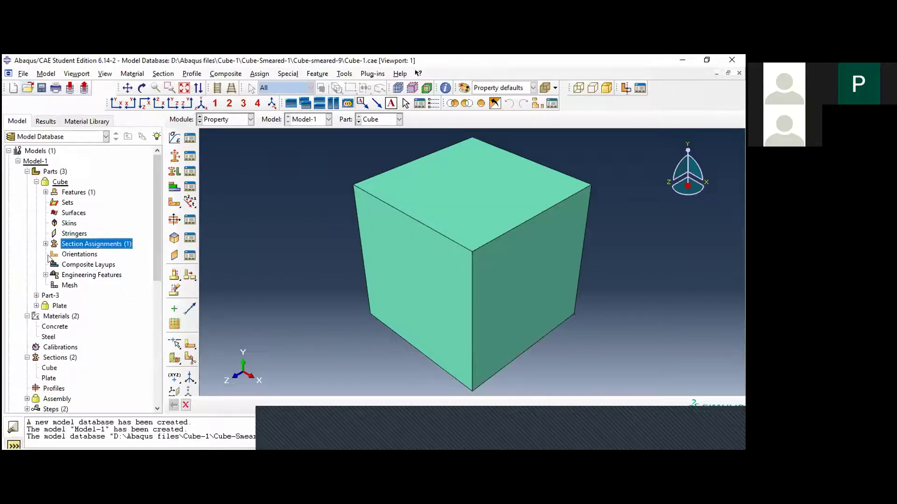
left_click(45, 243)
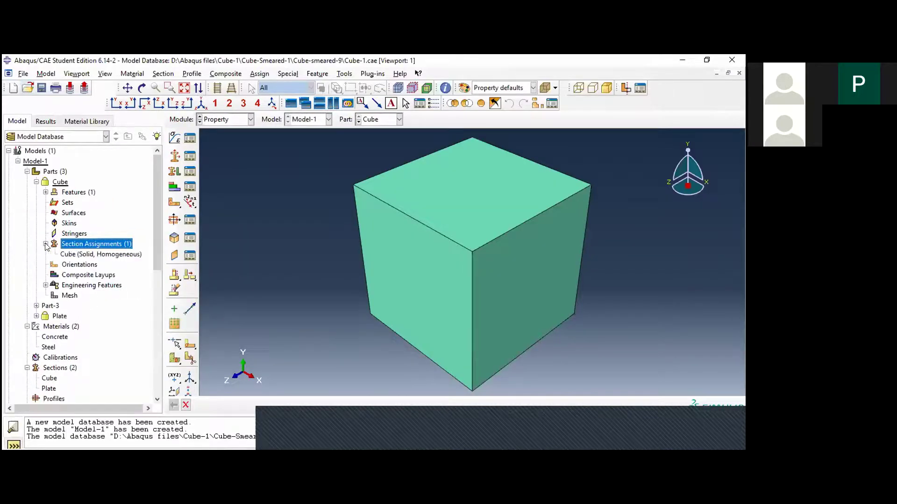
left_click(66, 258)
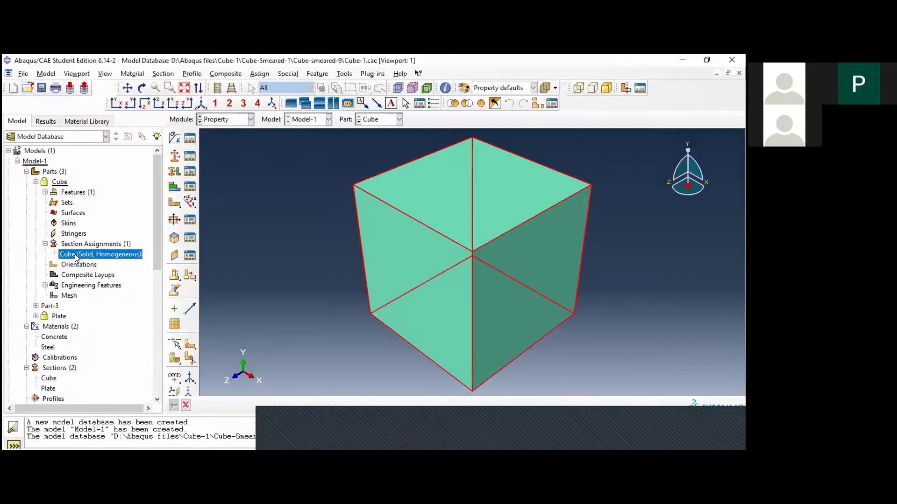
mouse_move(76, 257)
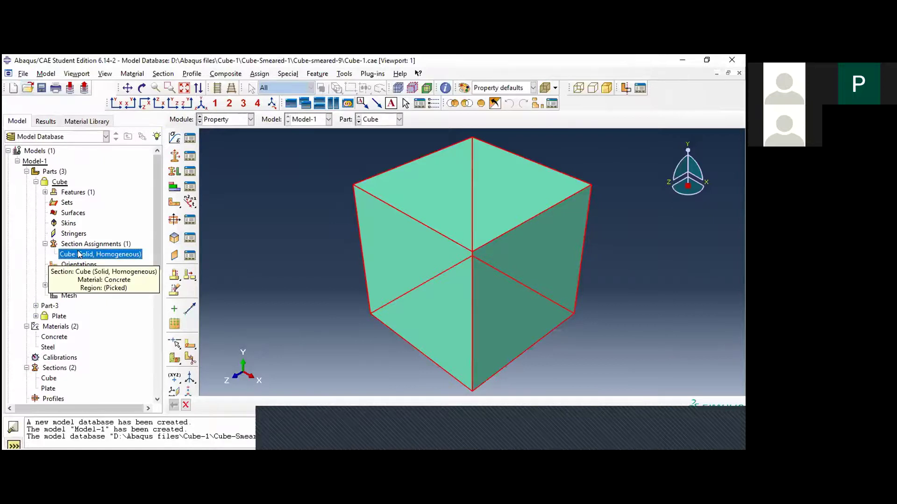
Start a new section assignment on the whole cube, check the available sections, and discard the assignment.
left_click(92, 243)
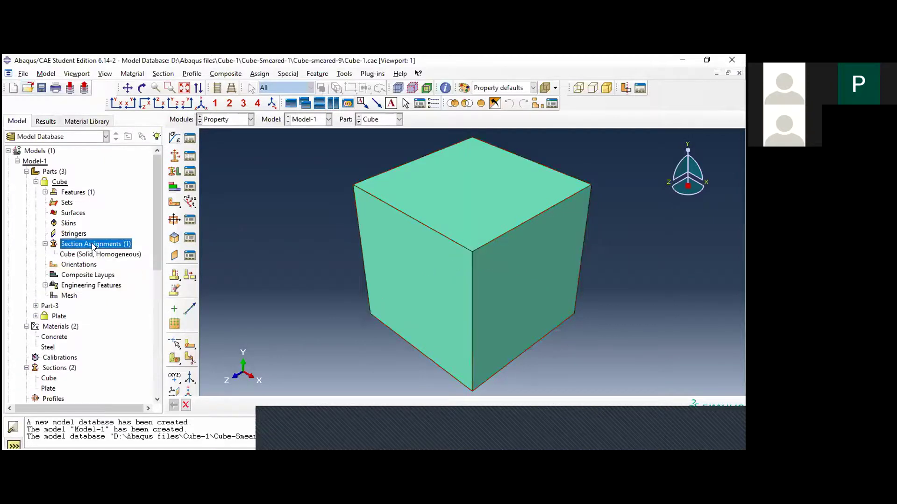
double_click(93, 245)
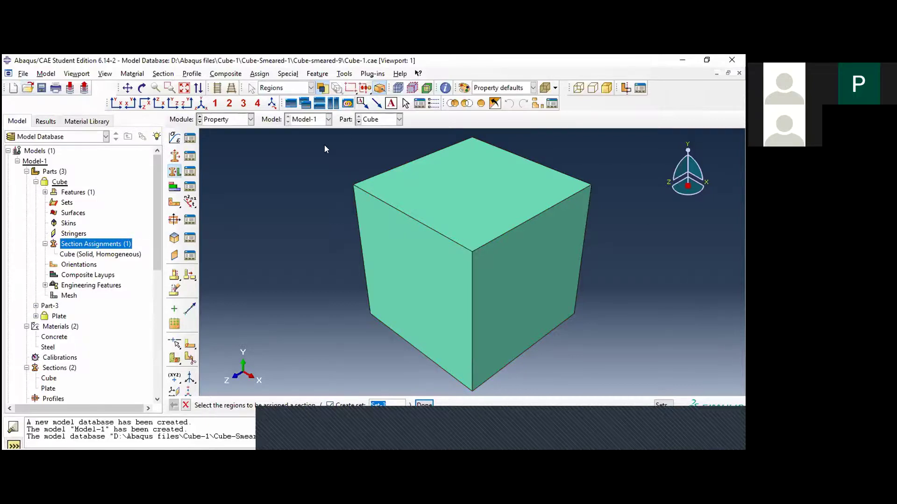
scroll(335, 182, "up", 2)
scroll(335, 186, "down", 3)
scroll(335, 186, "down", 1)
left_click_drag(557, 141, 283, 354)
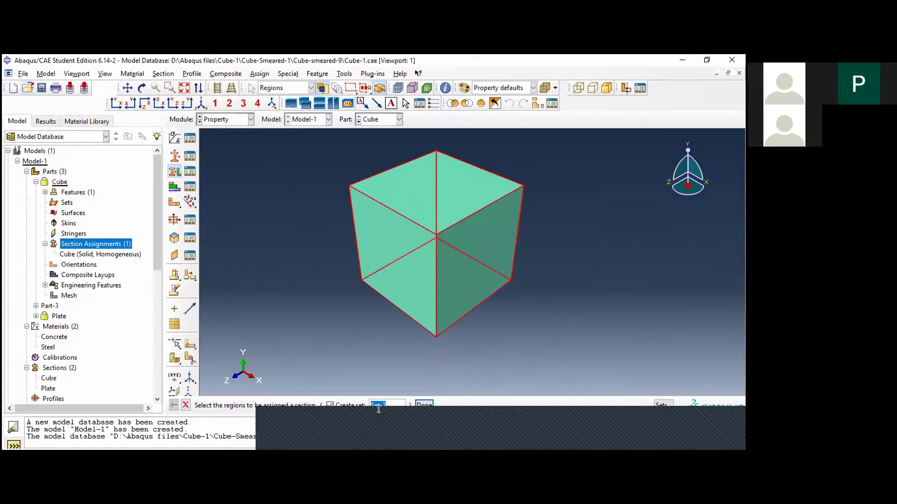
left_click(425, 404)
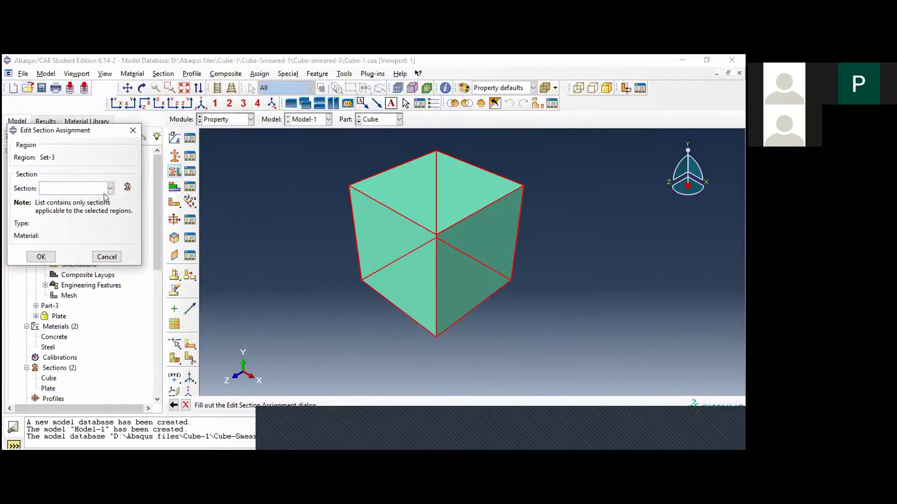
left_click(110, 187)
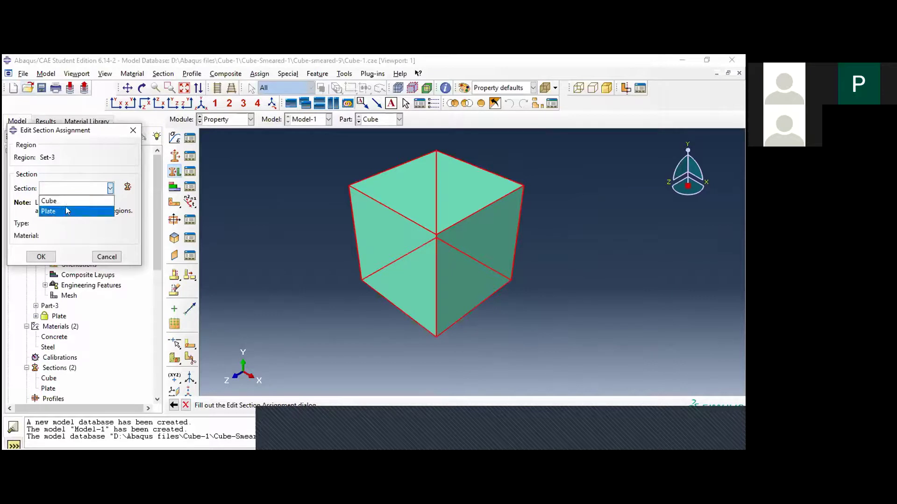
left_click(111, 256)
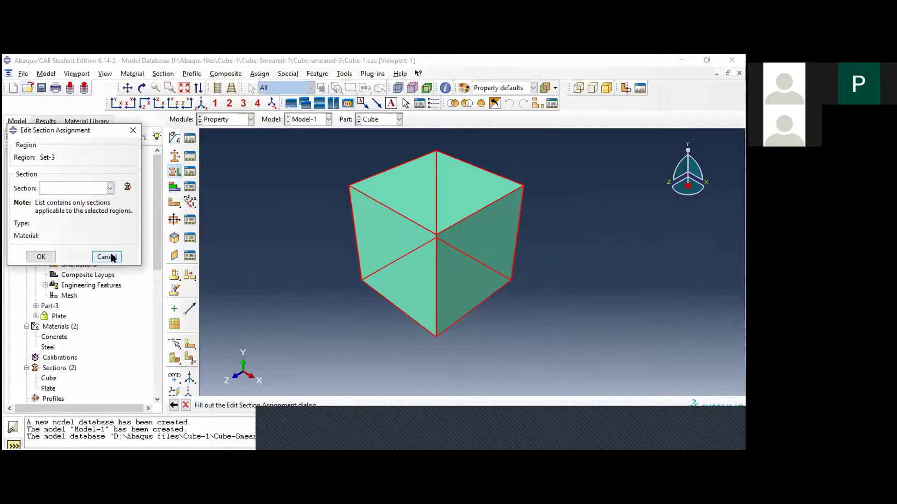
left_click(112, 256)
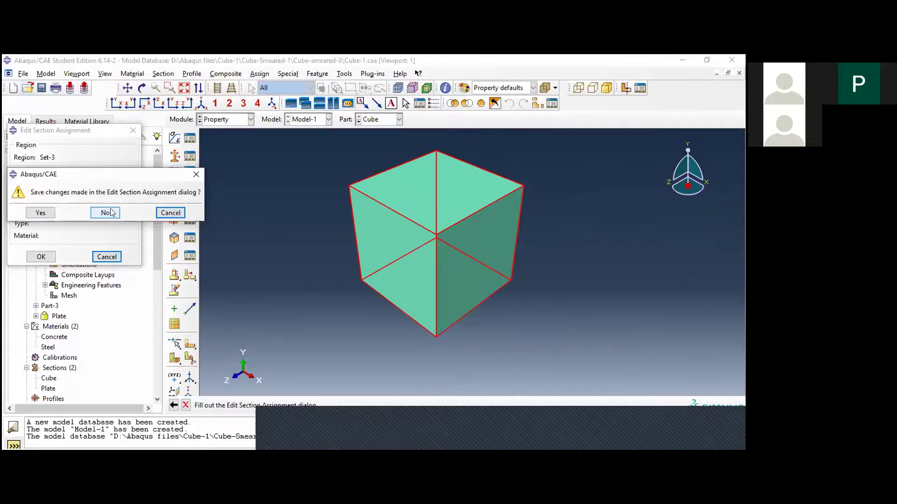
left_click(111, 213)
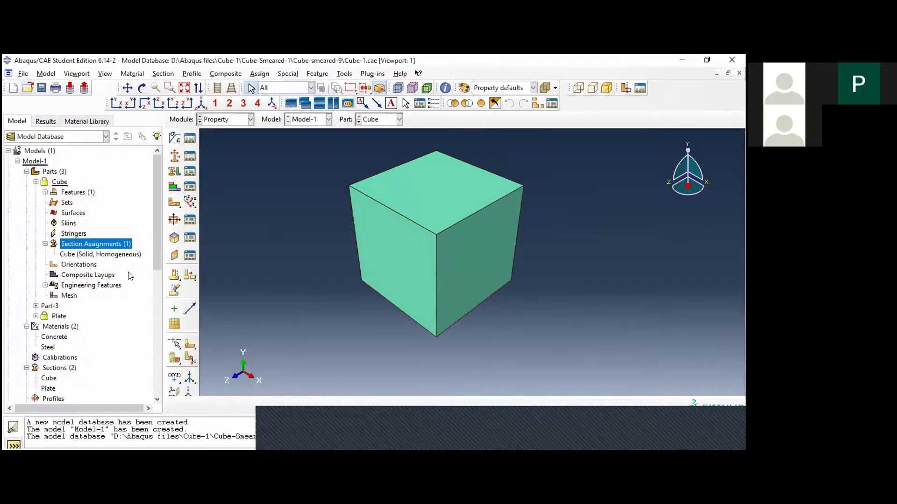
Expand the Plate part in the model tree and look over its section assignments and other definitions.
left_click(35, 316)
scroll(87, 290, "down", 3)
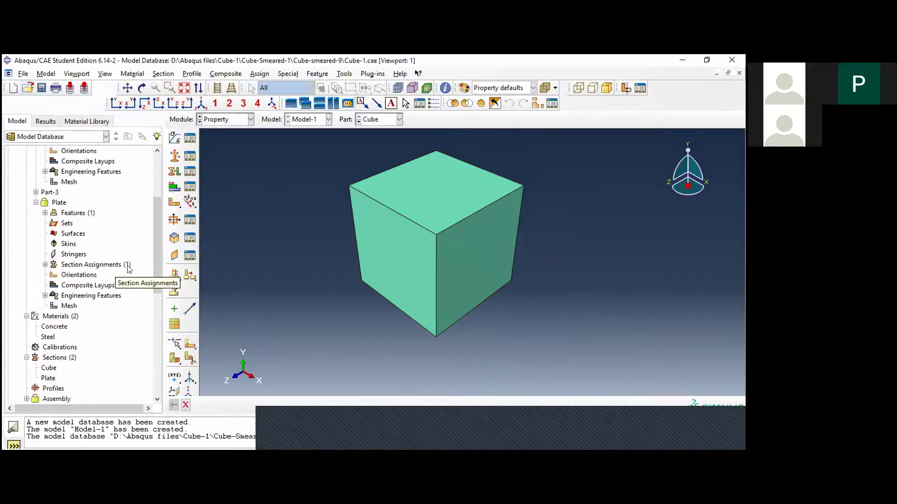
scroll(128, 267, "down", 1)
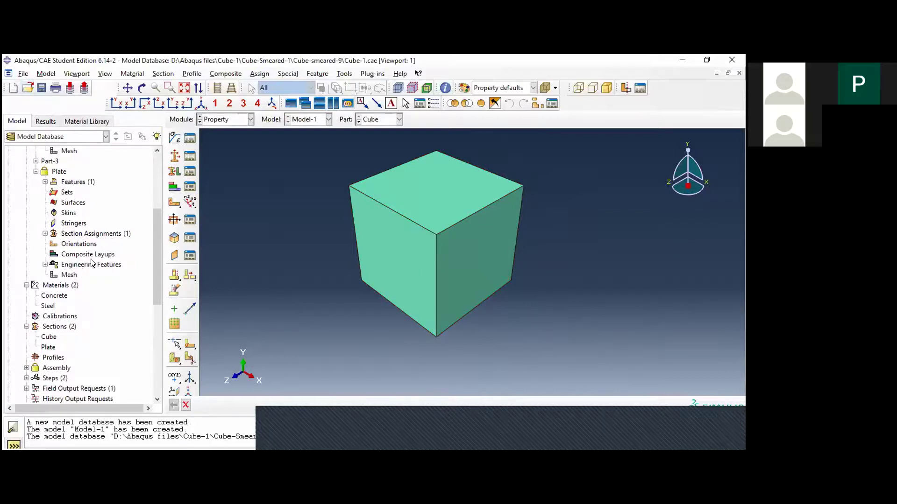
scroll(77, 289, "down", 1)
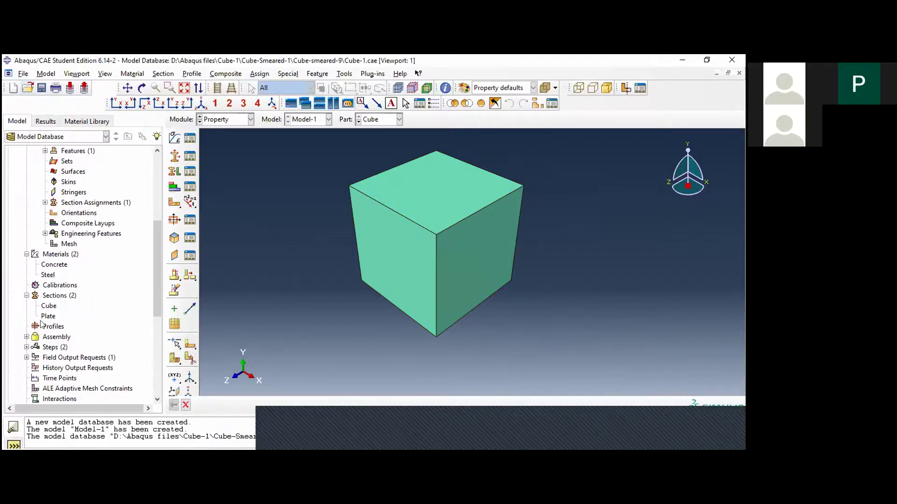
scroll(85, 321, "down", 1)
scroll(85, 321, "down", 1)
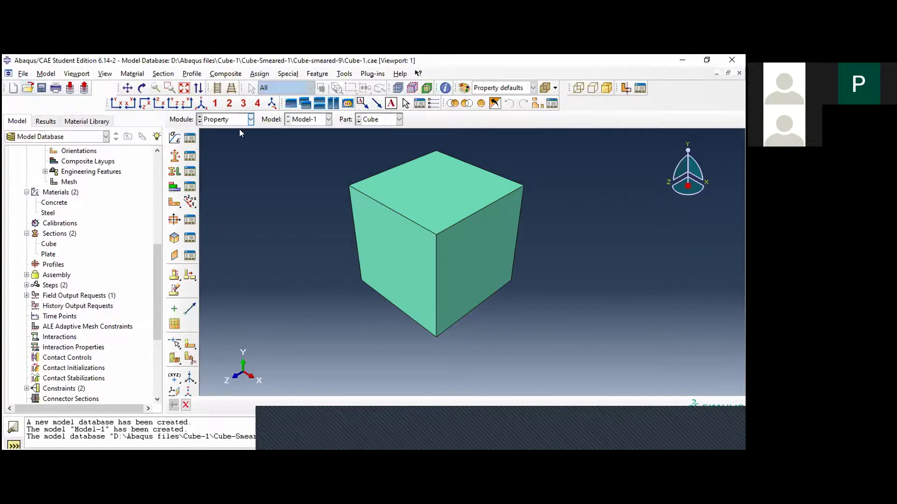
Display the assembly and highlight its Cube-1 and Plate-1 instances to inspect their positions.
left_click(27, 274)
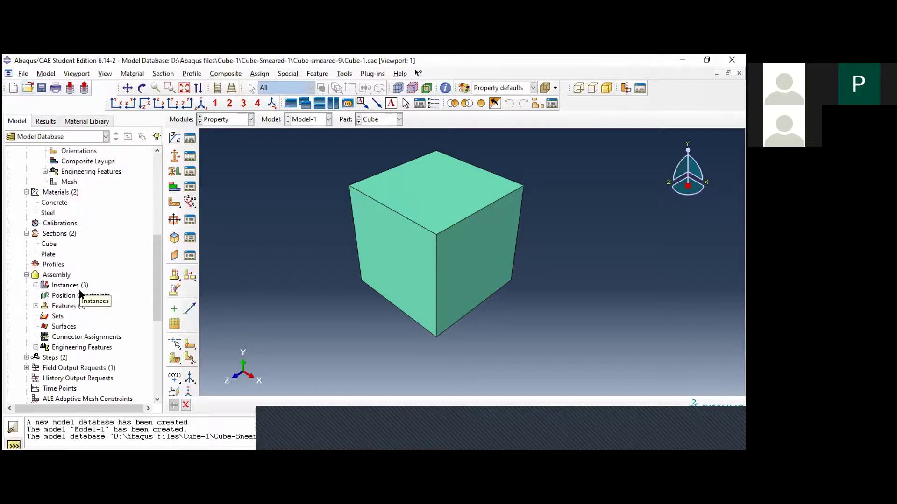
left_click(35, 286)
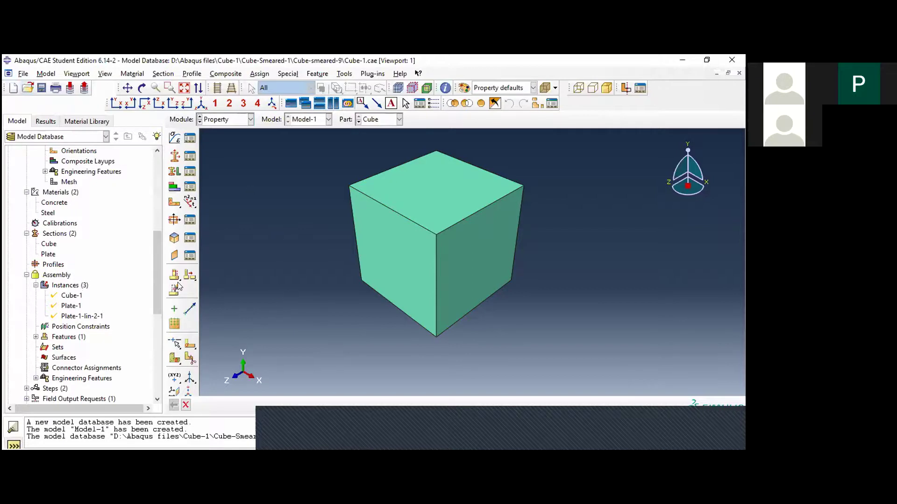
left_click(58, 276)
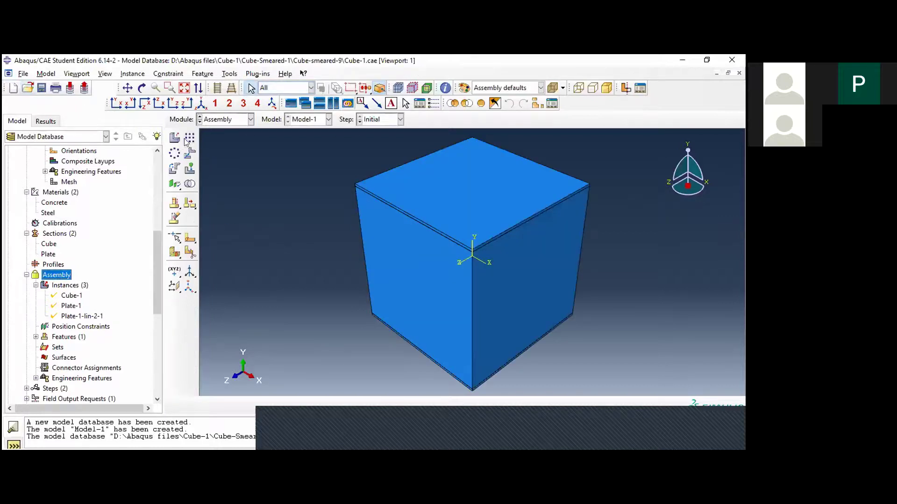
left_click(75, 296)
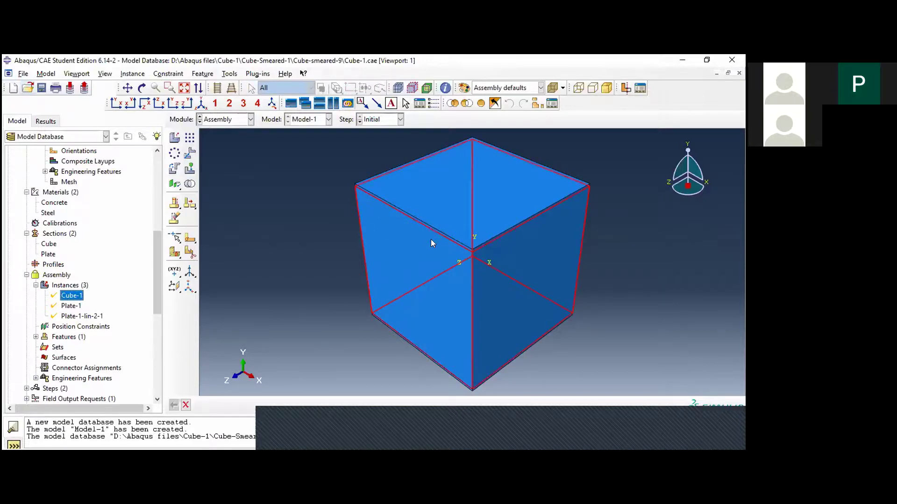
left_click(74, 307)
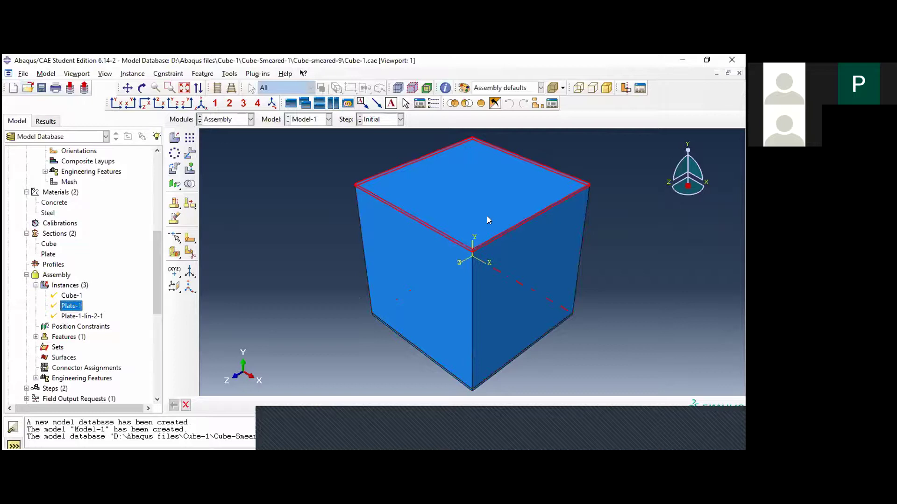
Highlight the Plate-1-lin-2-1 instance in the assembly and display the whole assembly's mesh in the Mesh module.
left_click(92, 316)
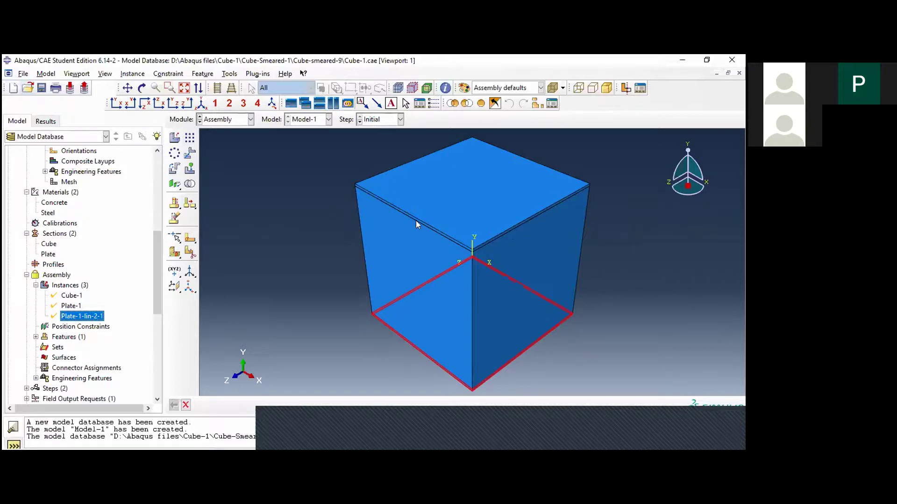
left_click(250, 119)
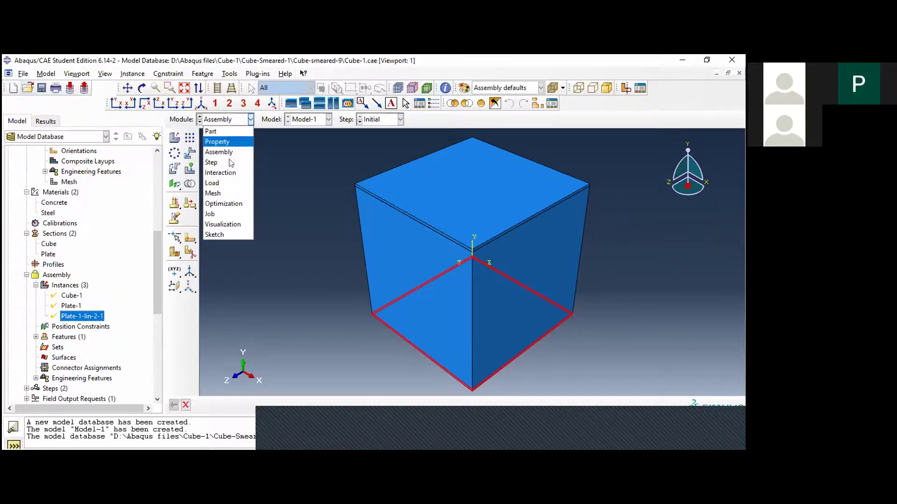
left_click(217, 194)
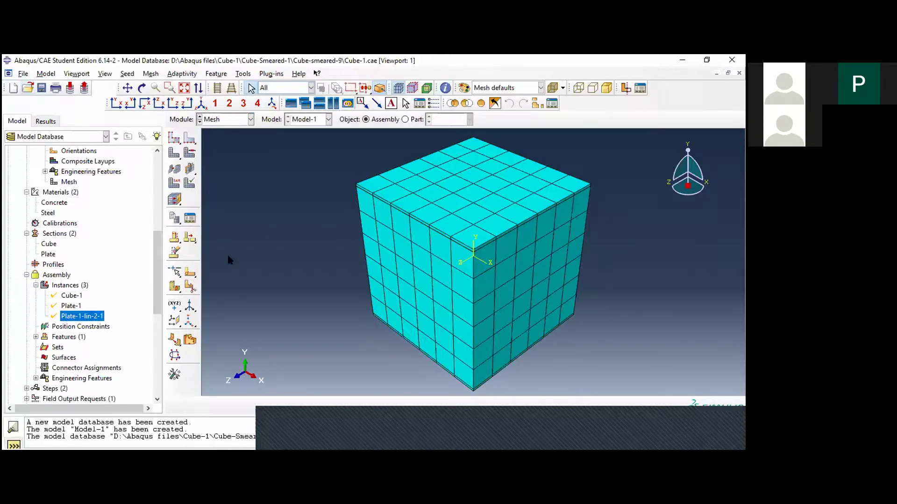
Display the Cube part's mesh and review the element shape and technique in its mesh controls.
left_click_drag(154, 242, 159, 171)
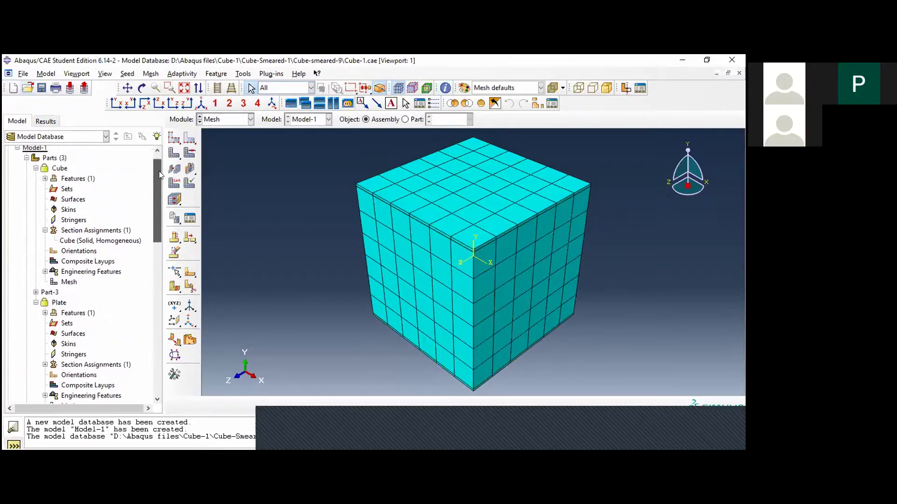
double_click(69, 283)
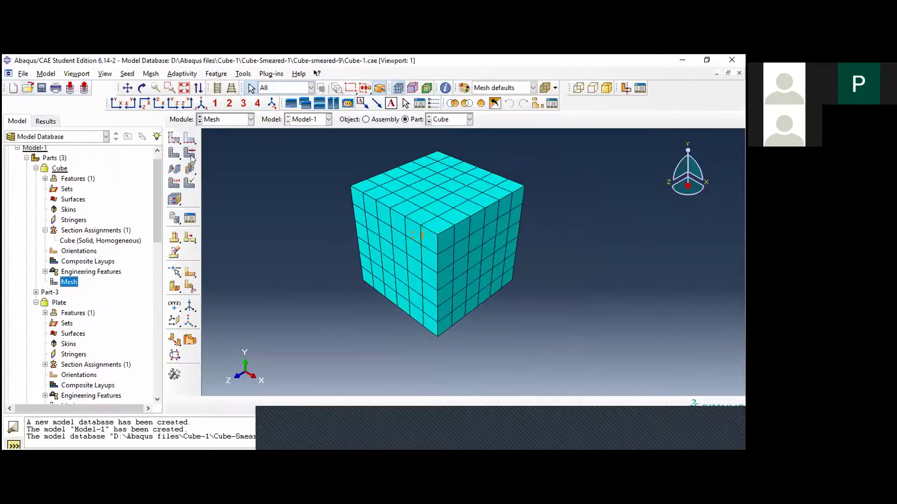
left_click(150, 75)
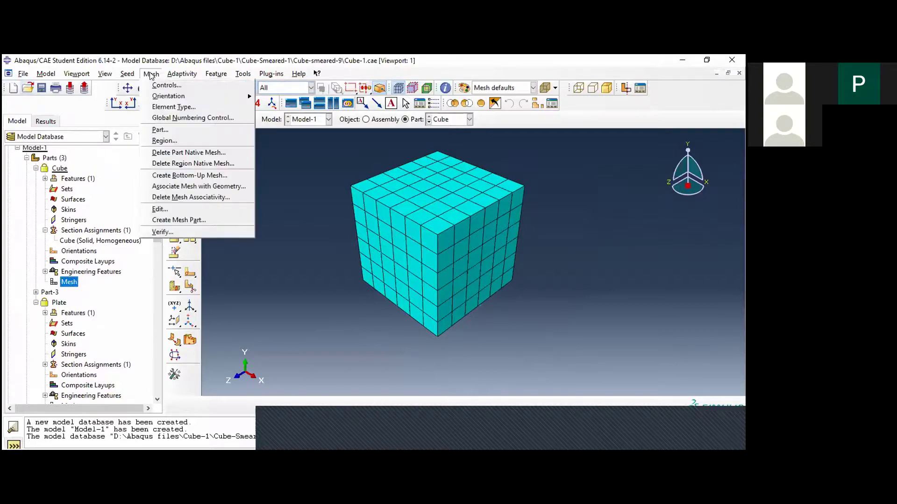
left_click(173, 87)
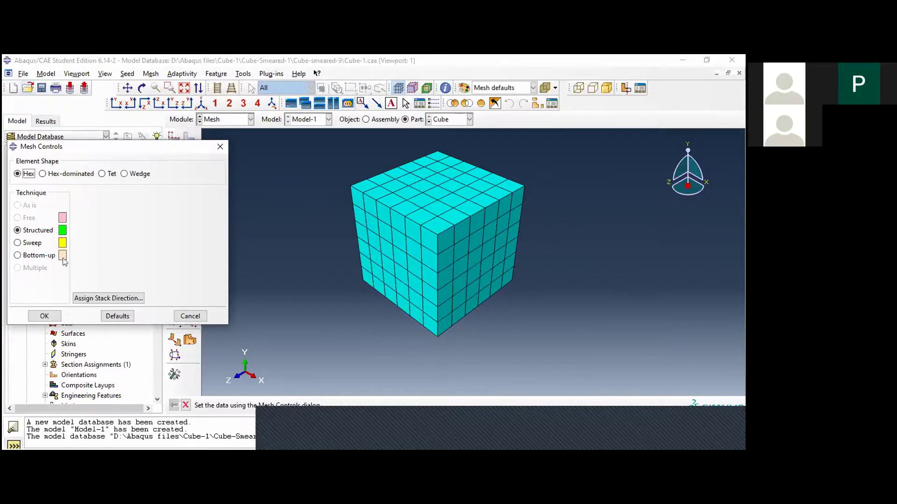
left_click(218, 147)
Inspect the Cube part's element type settings and close them without making changes.
left_click(151, 74)
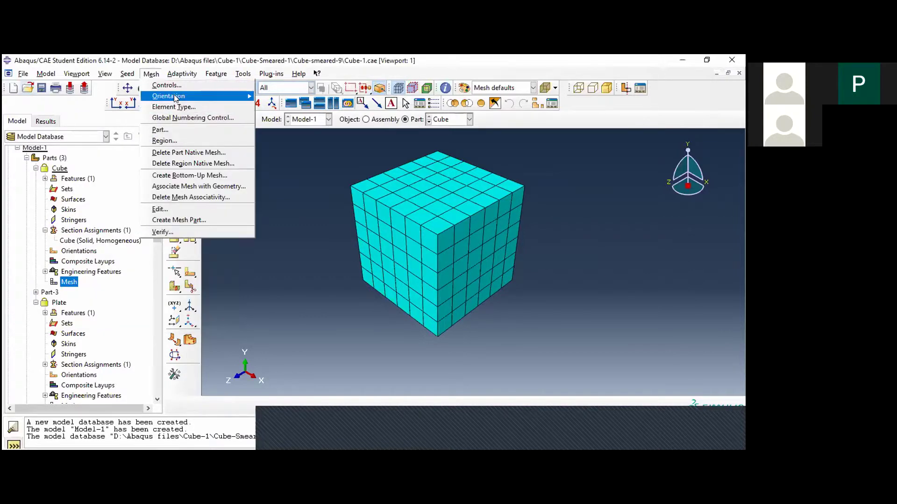
mouse_move(174, 96)
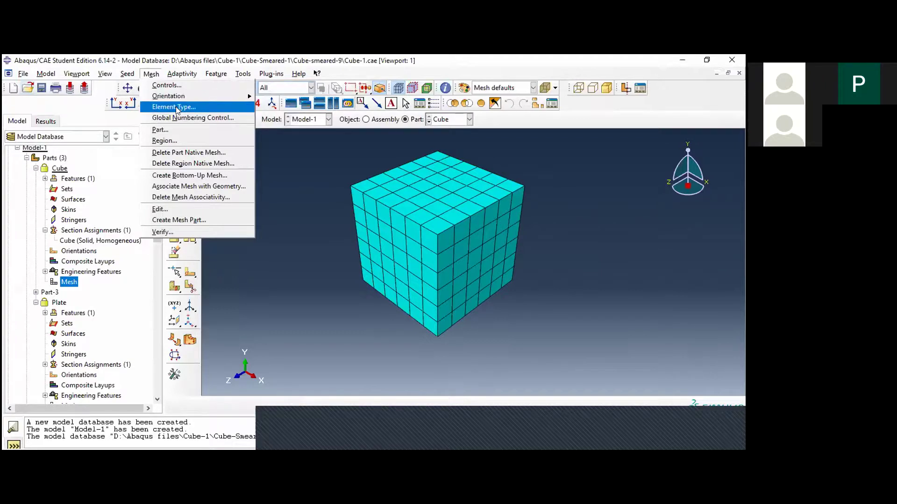
left_click(176, 106)
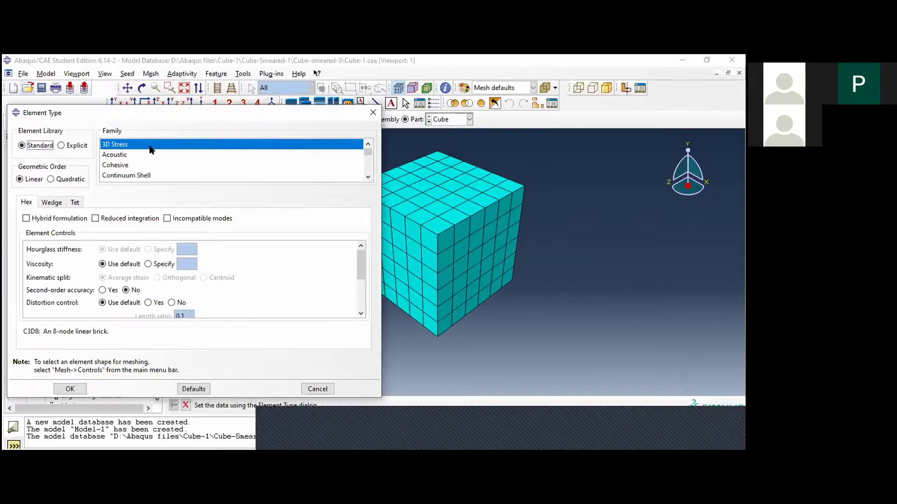
left_click(304, 390)
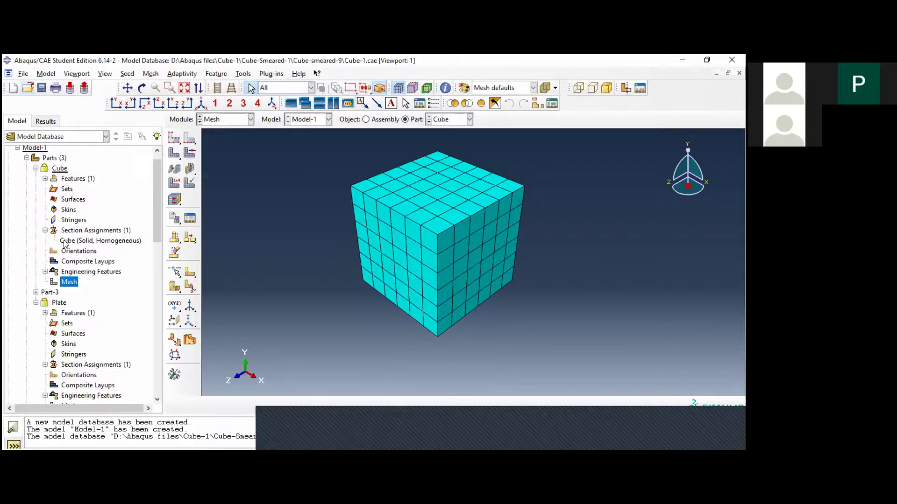
Expand Part-3 in the model tree and display its mesh.
left_click(36, 293)
scroll(118, 252, "down", 5)
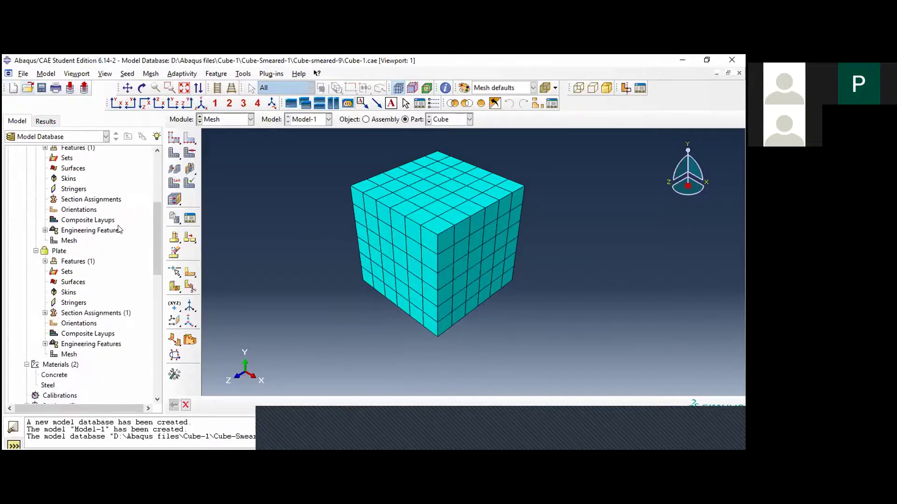
left_click(69, 241)
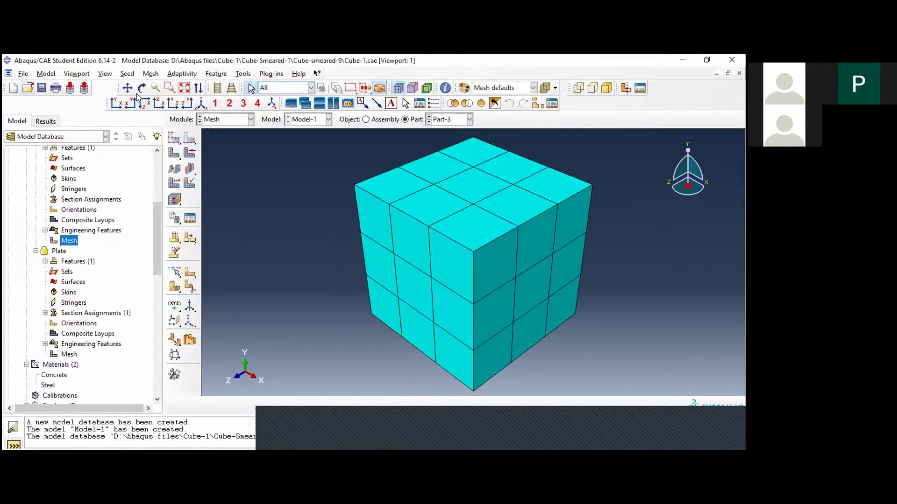
Try to delete the local seeds on all edges of Part-3.
left_click(190, 145)
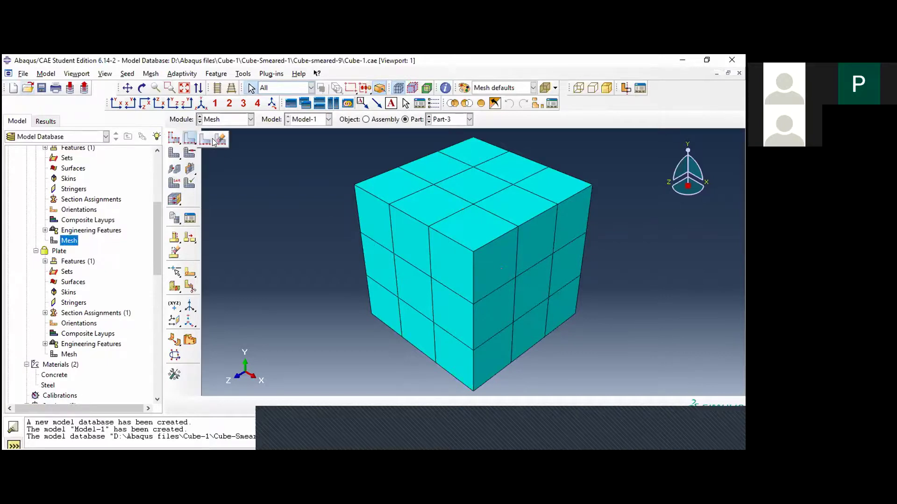
left_click(220, 139)
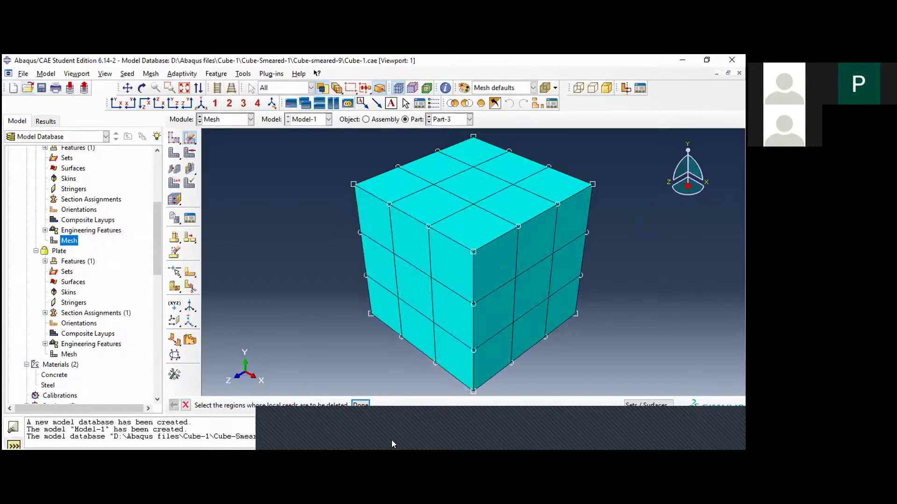
scroll(610, 248, "up", 1)
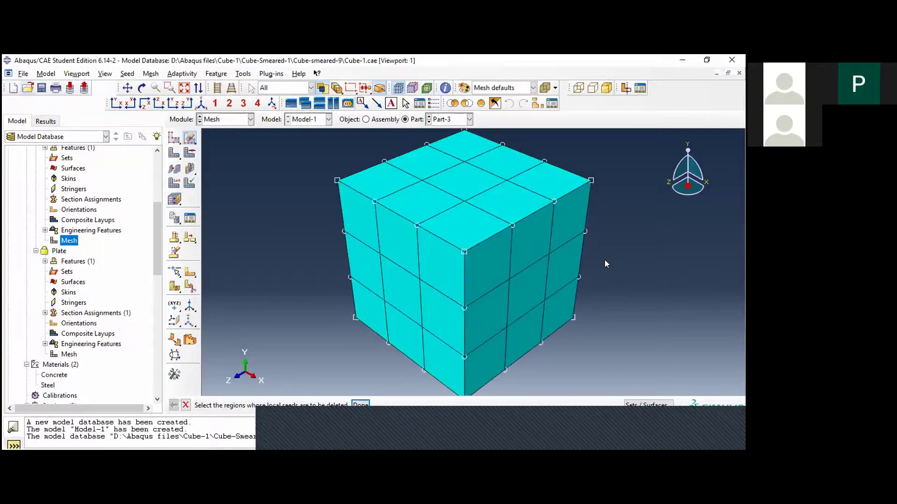
scroll(609, 283, "down", 2)
left_click_drag(629, 285, 318, 387)
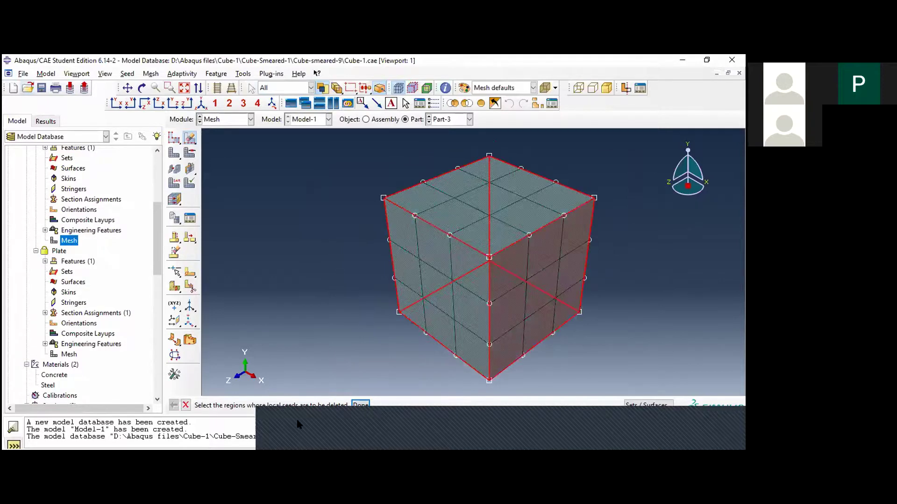
left_click(359, 405)
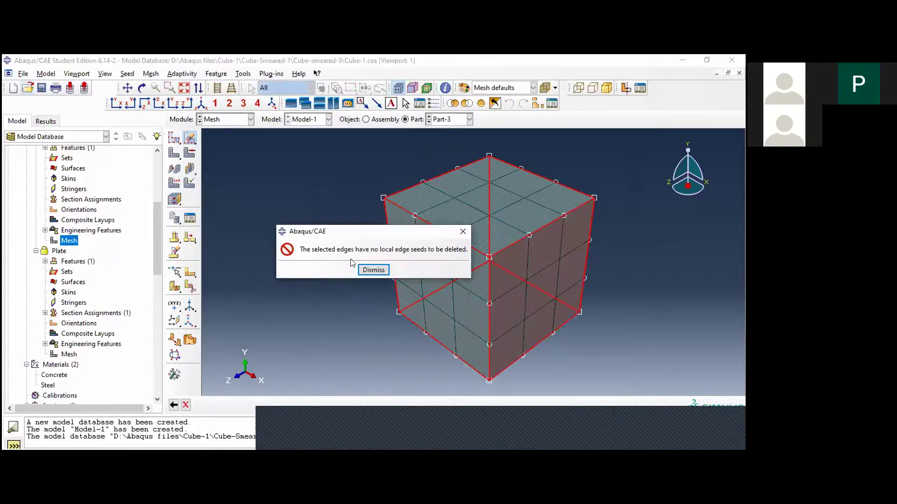
left_click(374, 270)
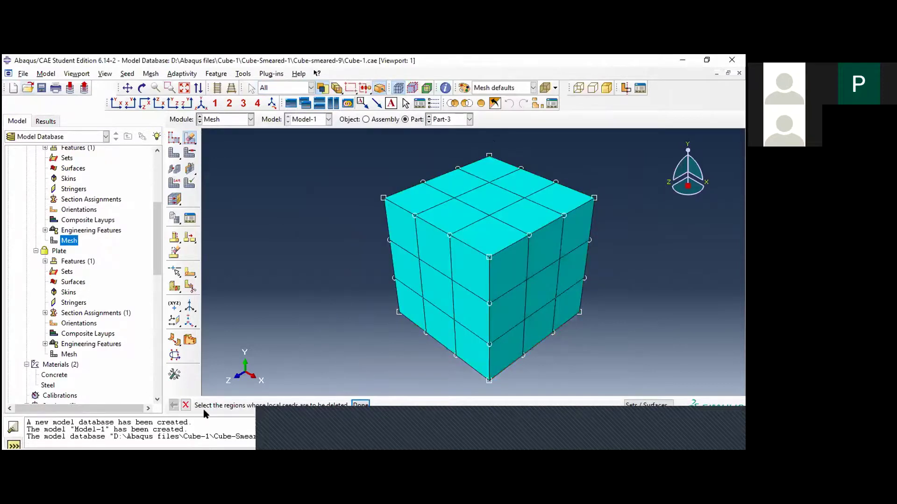
Try to delete the local seeds on a single side face of Part-3.
left_click(454, 304)
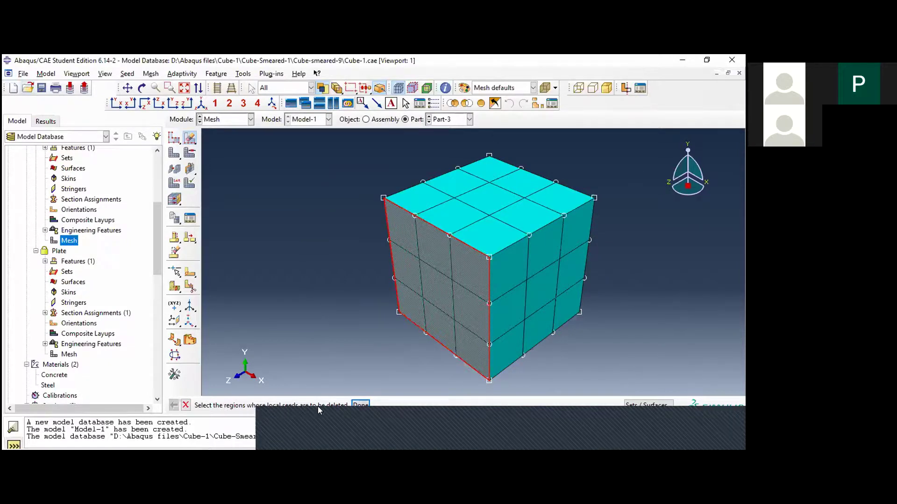
left_click(361, 405)
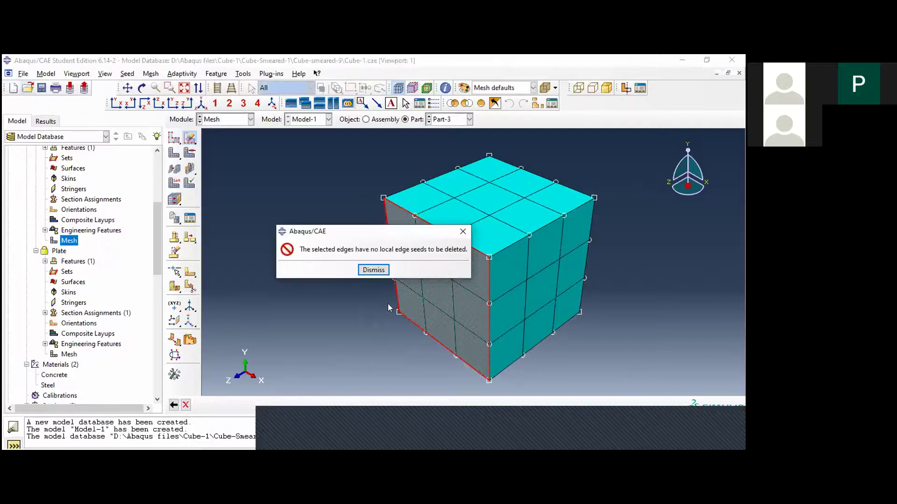
left_click(376, 272)
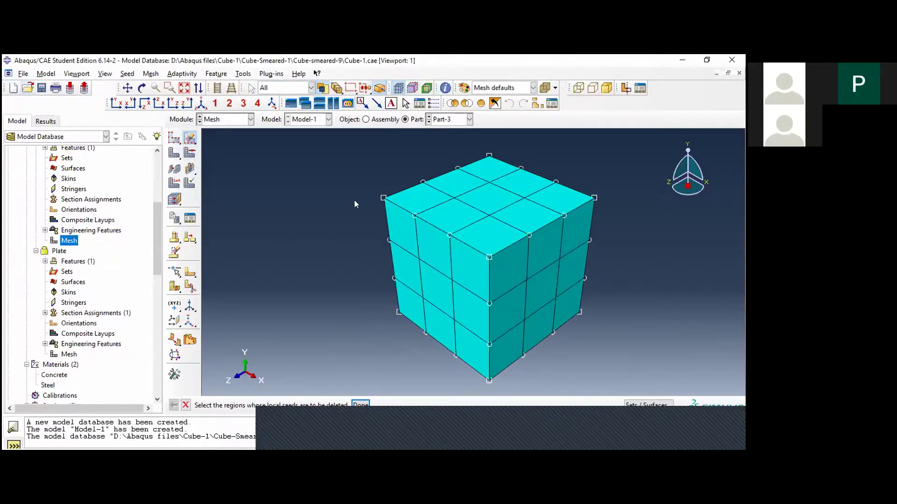
Set Part-3's approximate global seed size to 25 and delete the mesh invalidated by the seeding change.
left_click(174, 139)
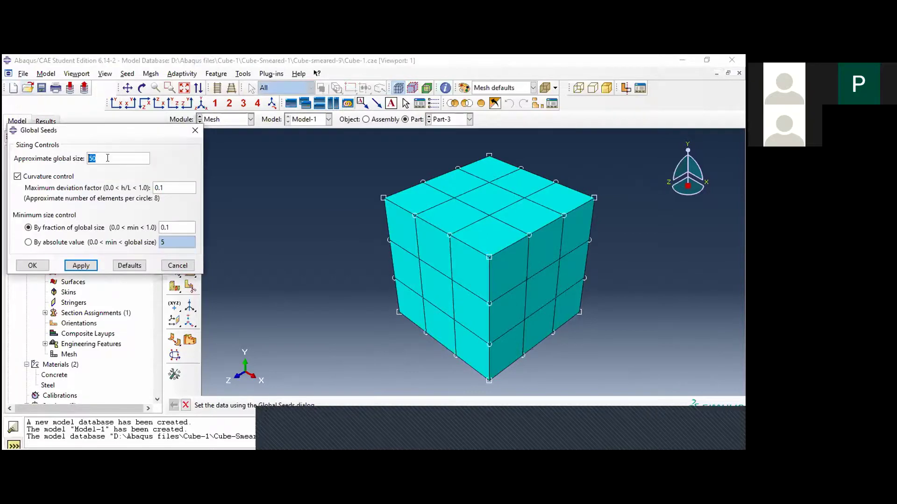
type("25")
left_click(79, 266)
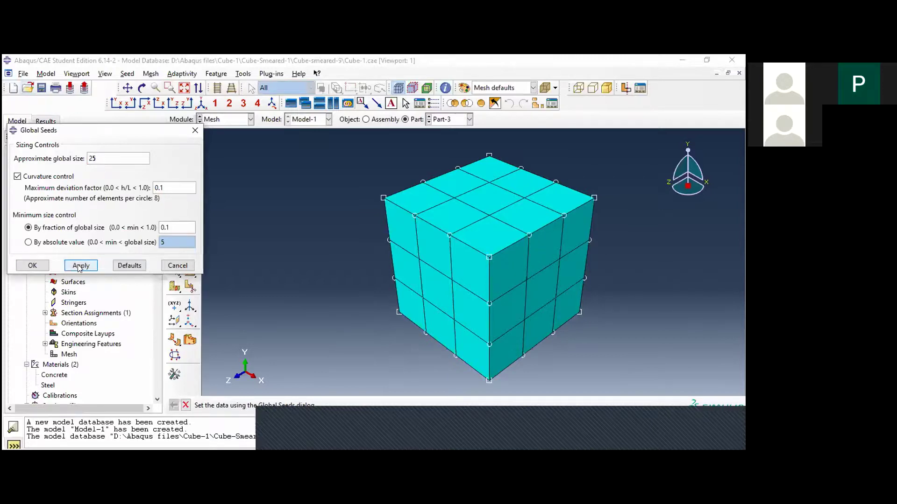
left_click(39, 265)
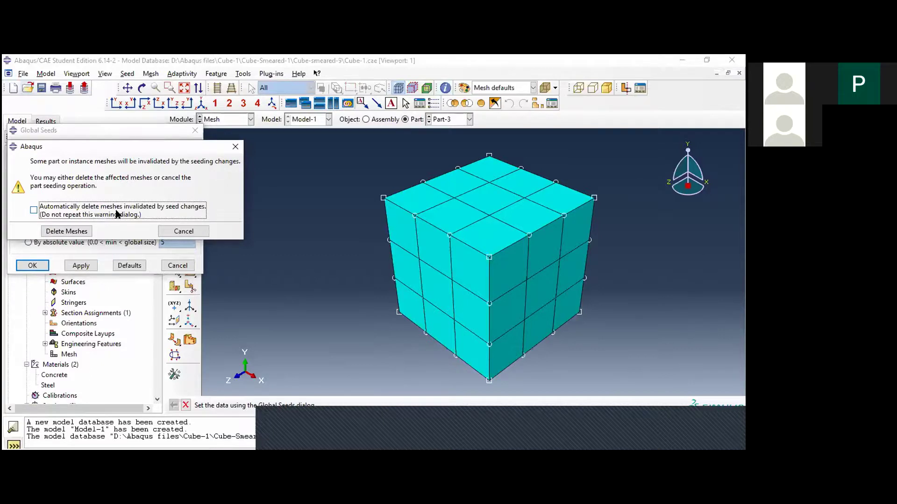
left_click(68, 233)
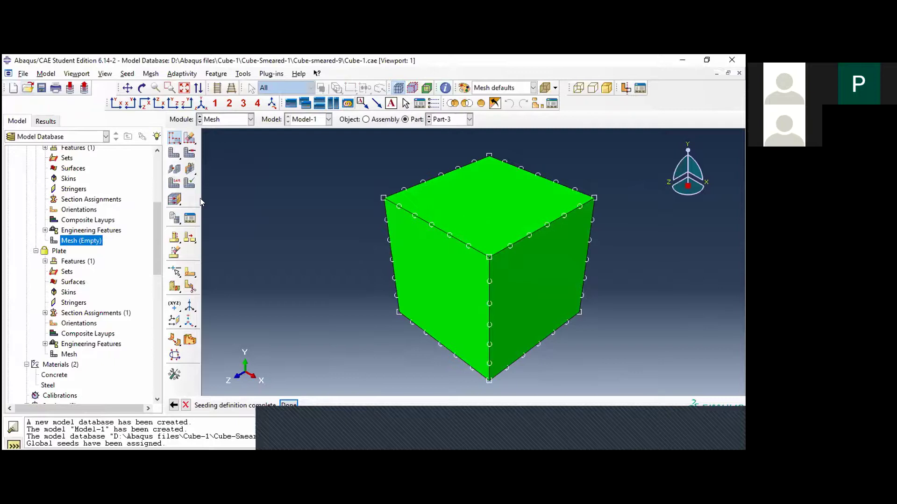
Open Part-3's element type settings and compare the Hex, Wedge and Tet element options.
left_click(149, 73)
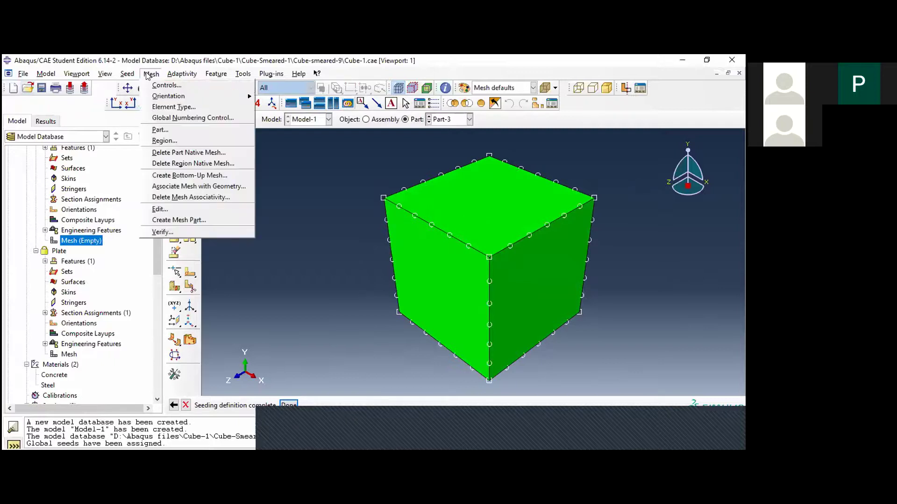
left_click(178, 107)
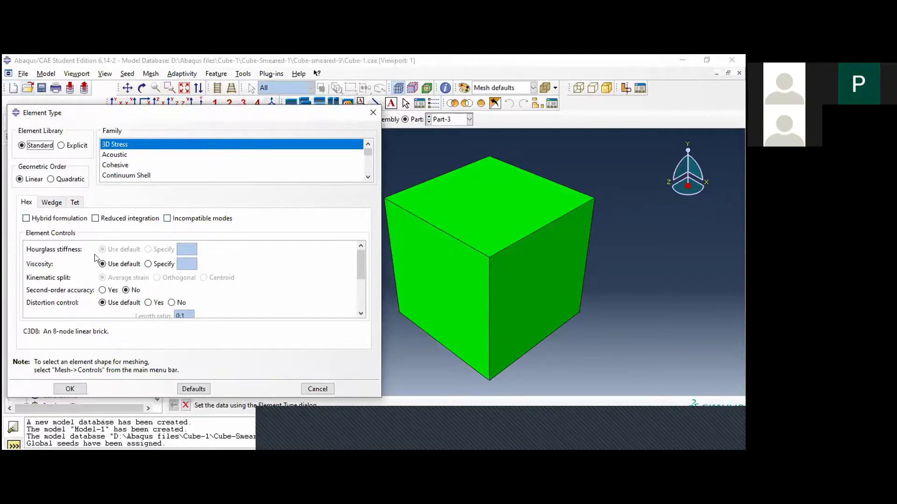
left_click(52, 202)
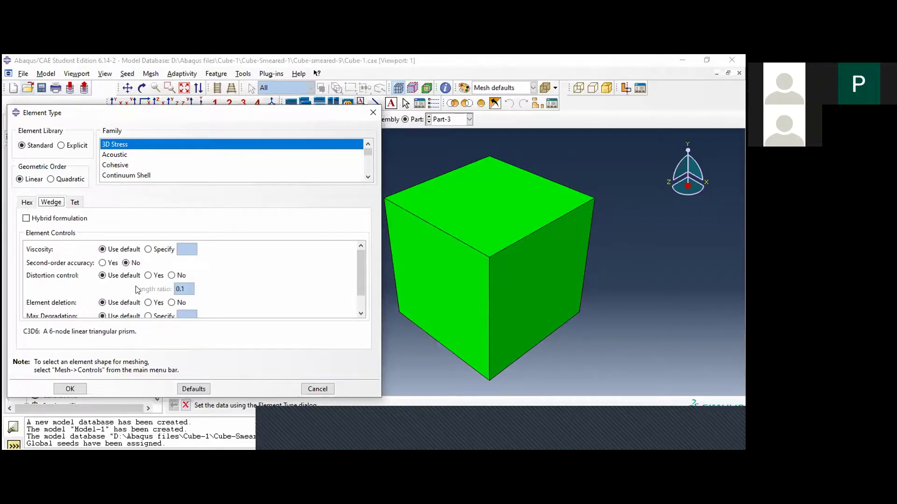
left_click(77, 202)
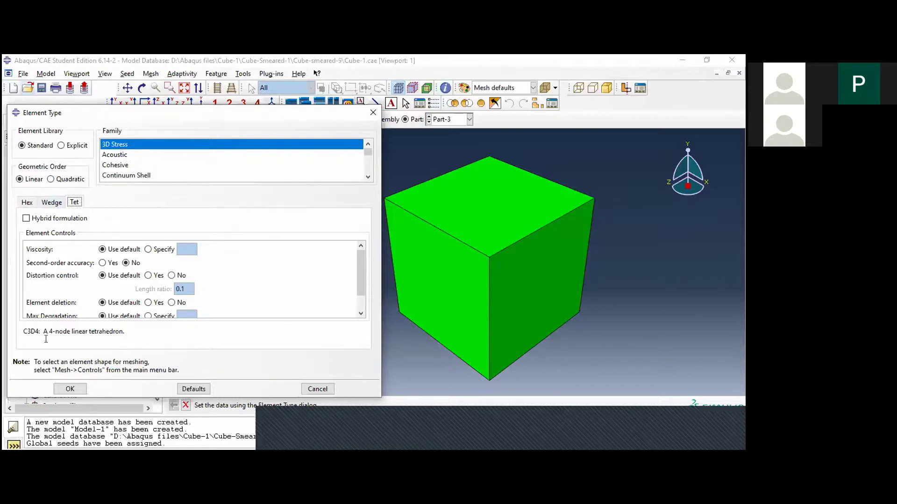
left_click(27, 202)
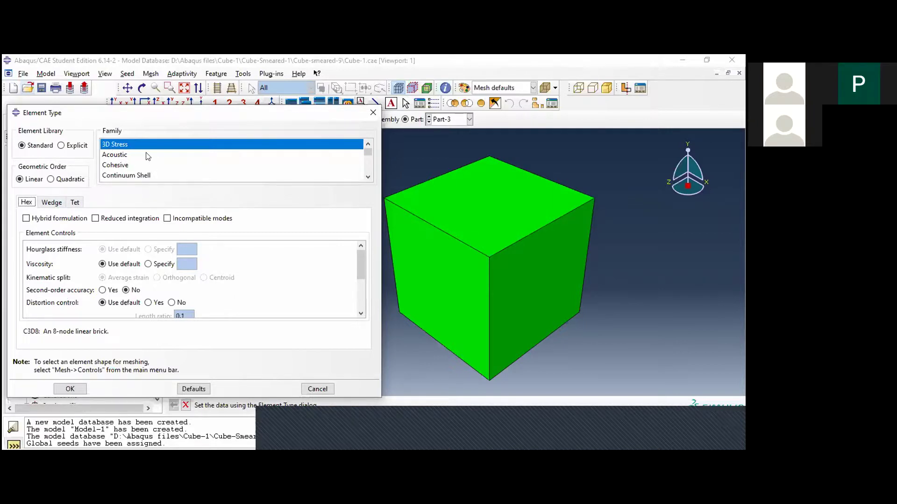
Browse the available element families in Part-3's element type settings.
scroll(148, 156, "down", 4)
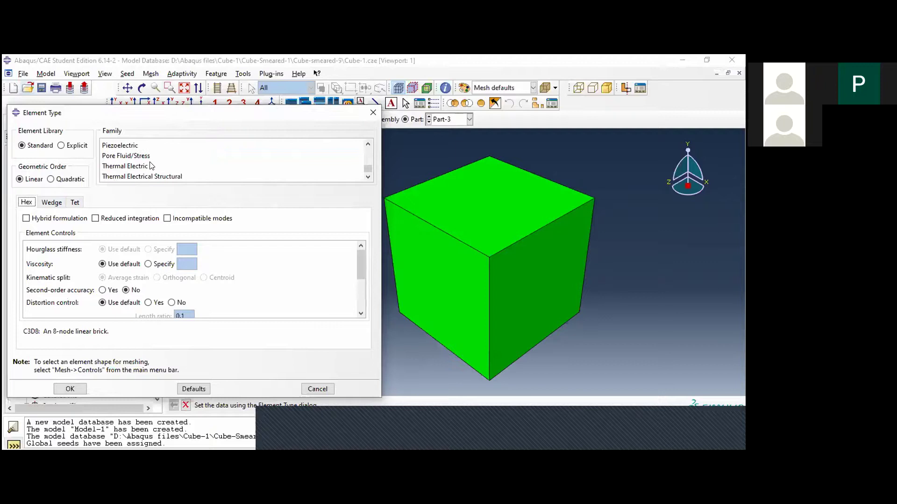
scroll(133, 177, "up", 4)
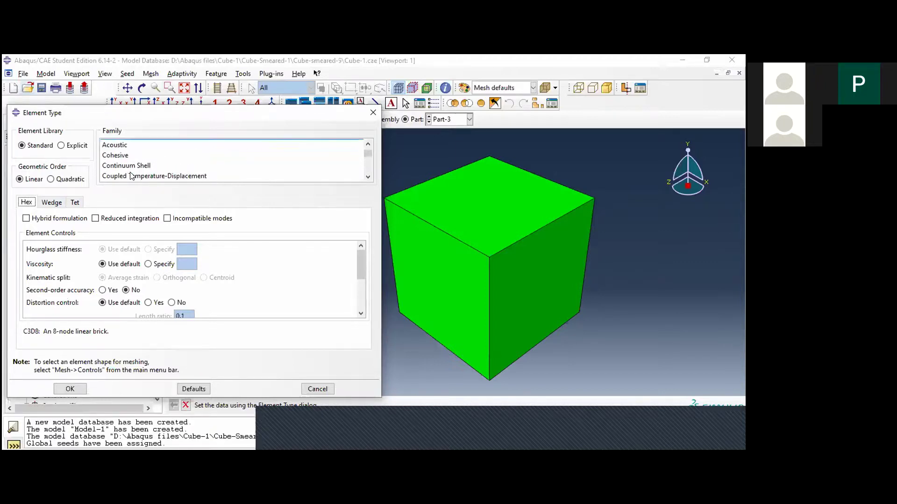
scroll(132, 177, "up", 1)
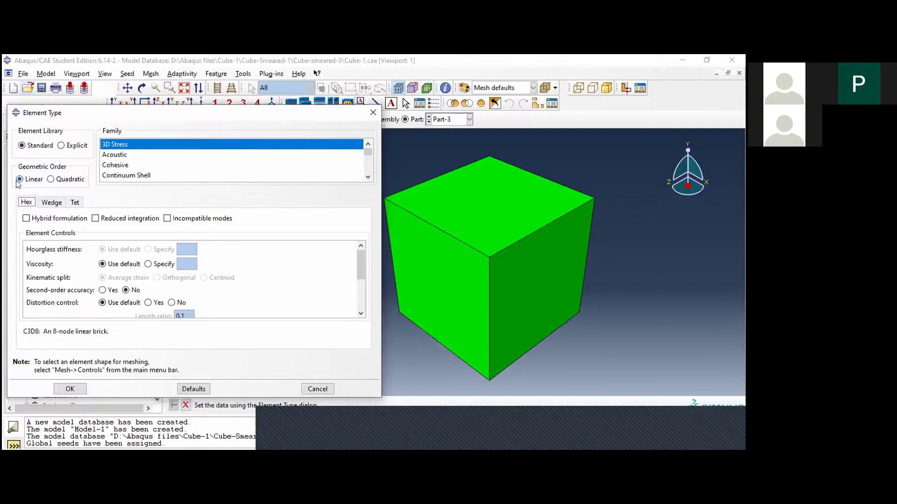
Assign linear 3D Stress hex elements without reduced integration to Part-3 and mesh the part.
left_click(51, 179)
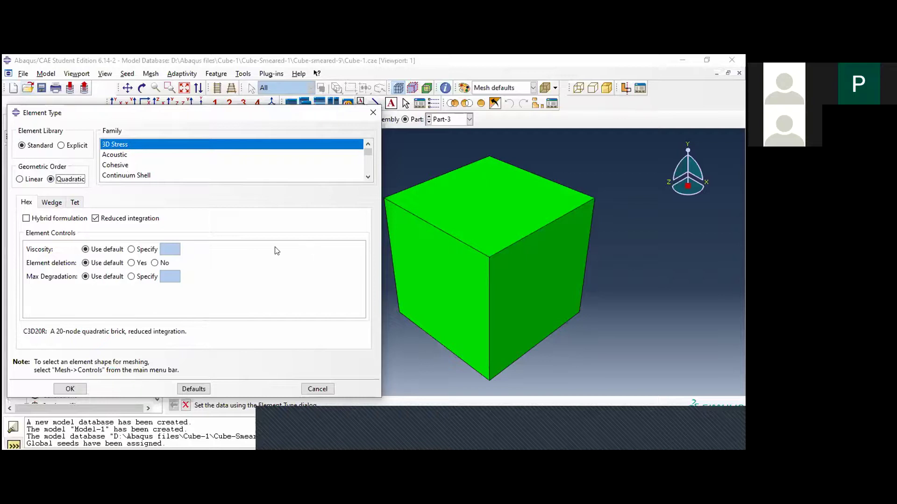
left_click(19, 179)
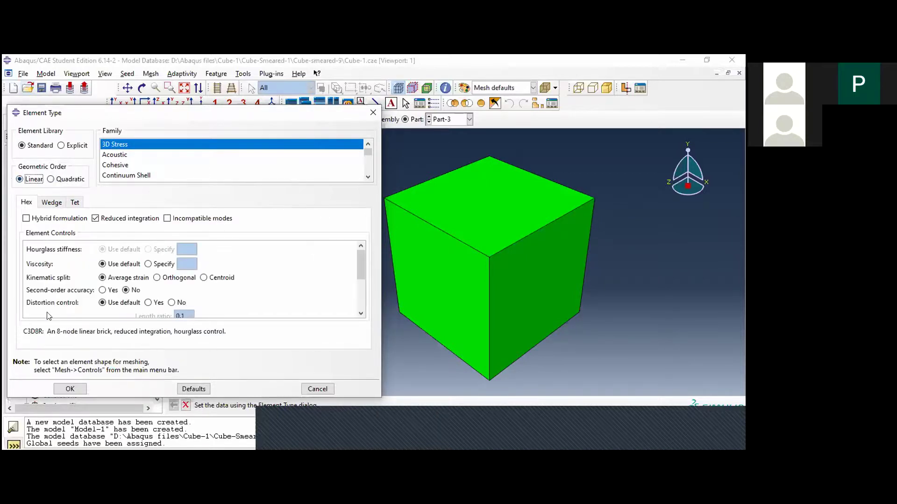
left_click(95, 218)
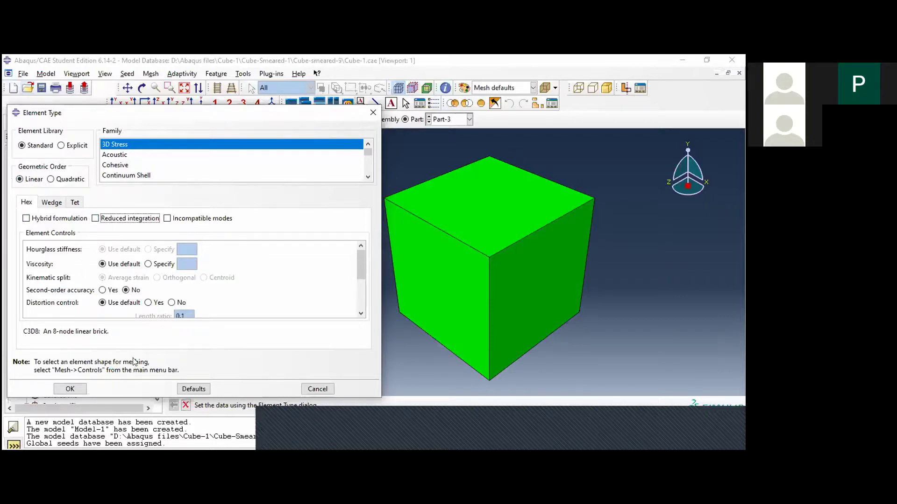
left_click(70, 389)
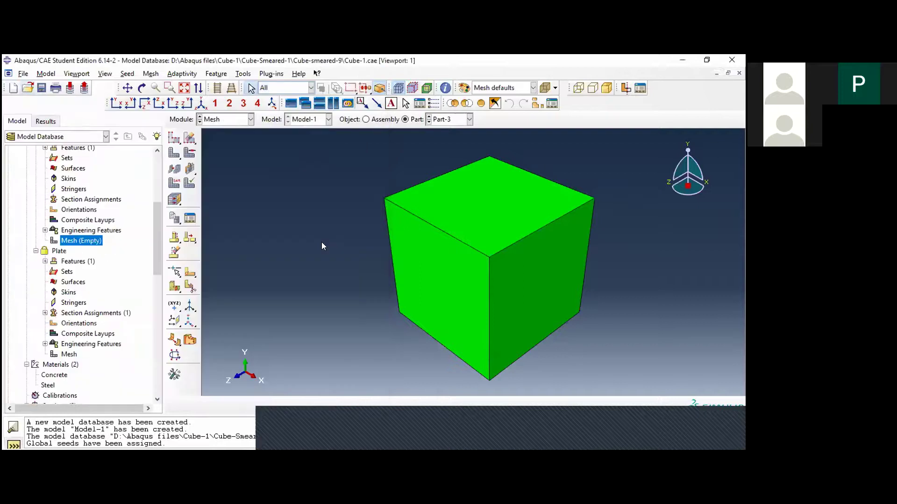
left_click(170, 152)
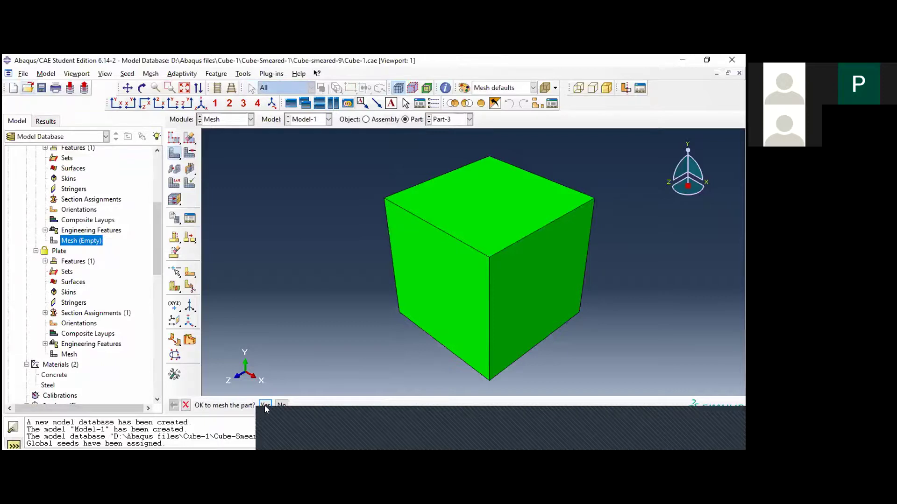
left_click(265, 405)
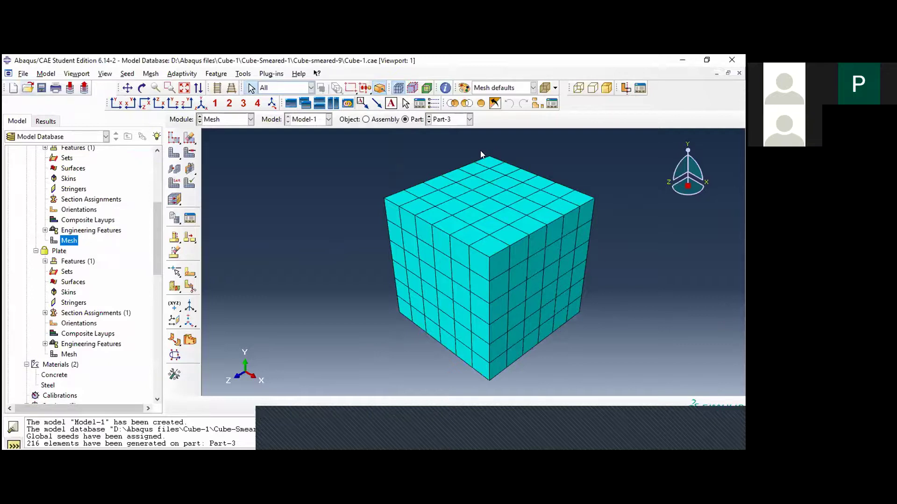
Find the model's boundary conditions in the model tree and switch to the Load module.
scroll(84, 286, "down", 4)
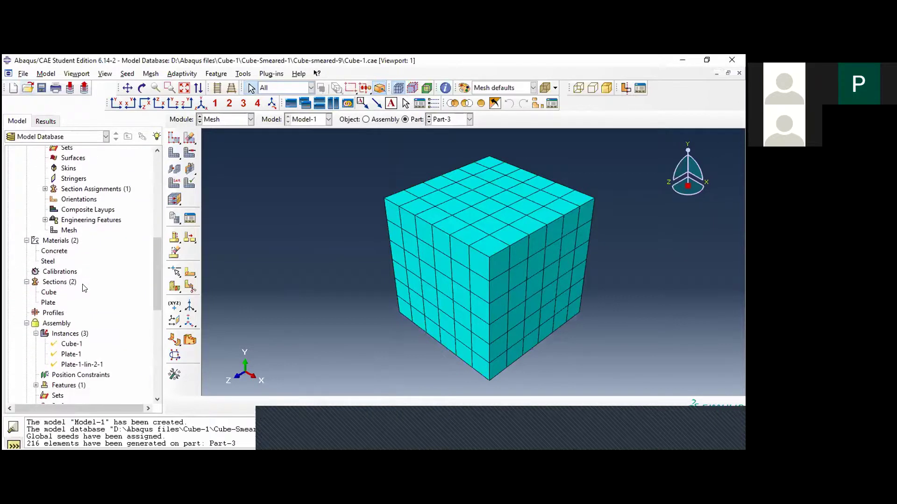
scroll(84, 288, "down", 4)
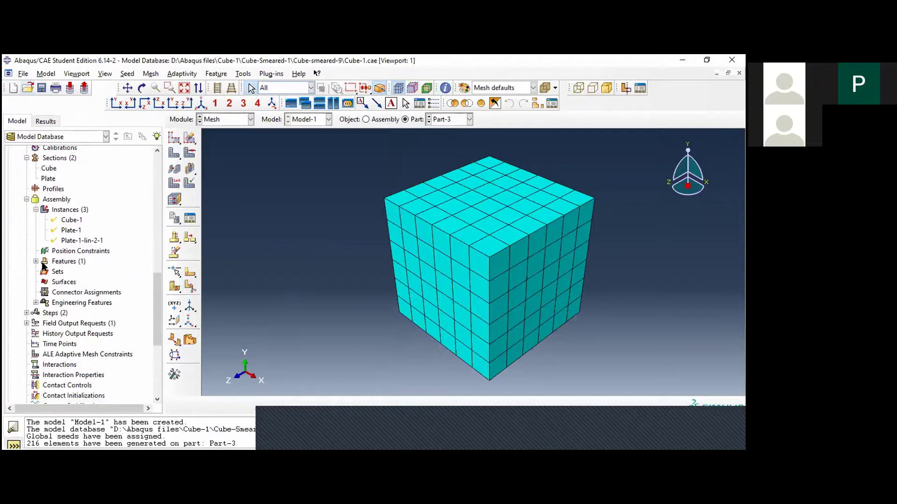
scroll(82, 271, "down", 1)
scroll(81, 271, "down", 1)
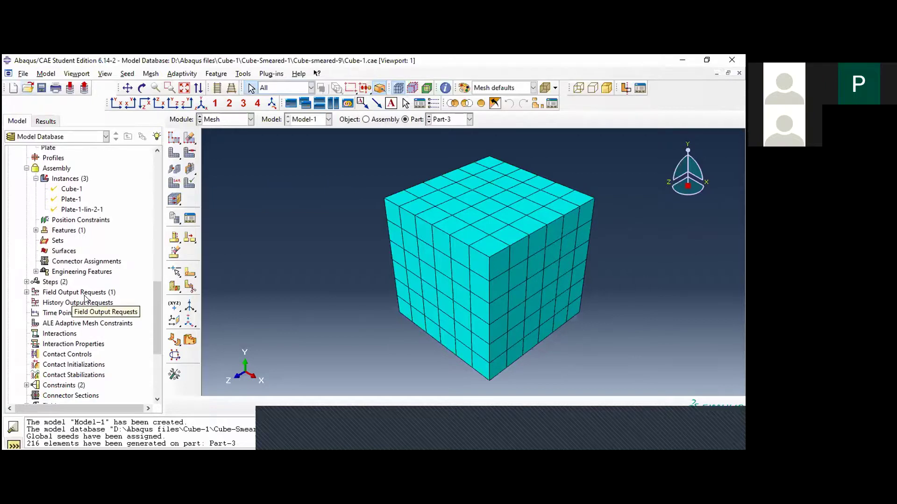
scroll(108, 338, "down", 3)
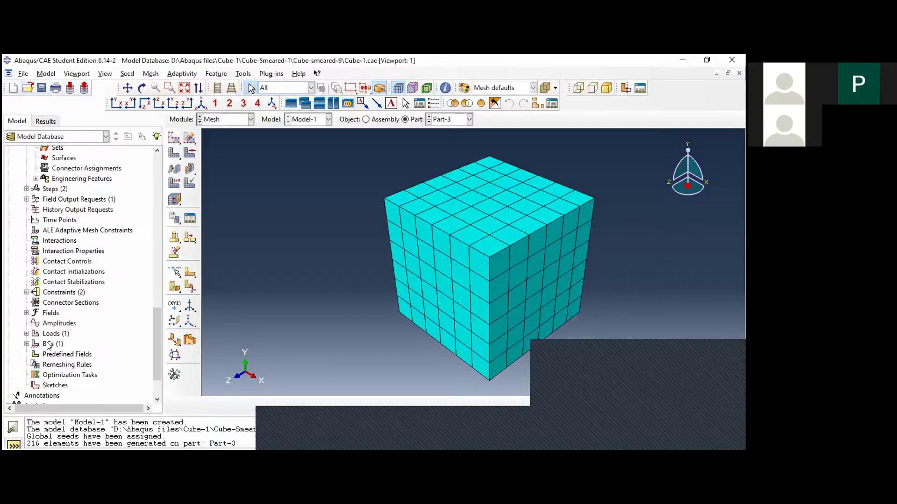
left_click(49, 344)
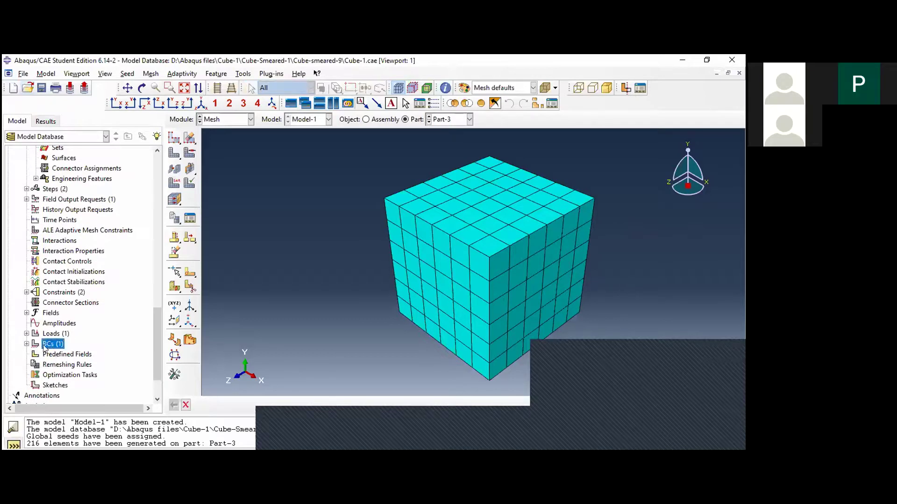
left_click(249, 120)
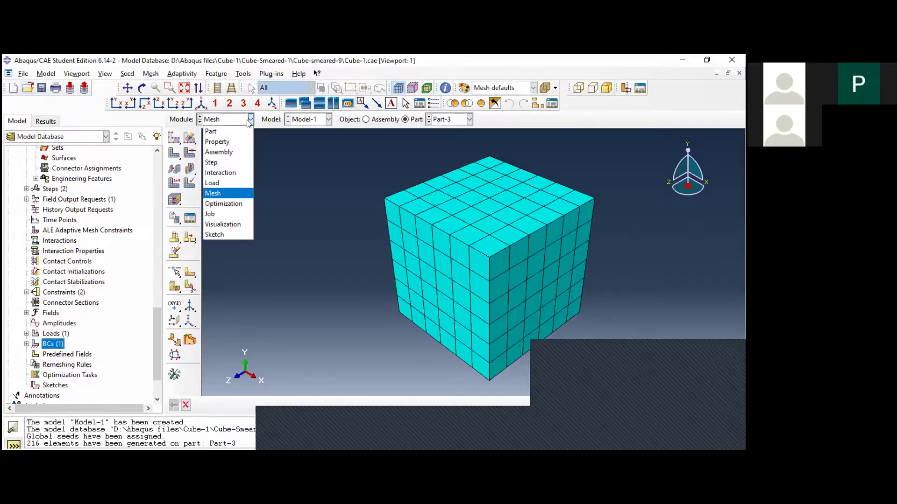
left_click(217, 183)
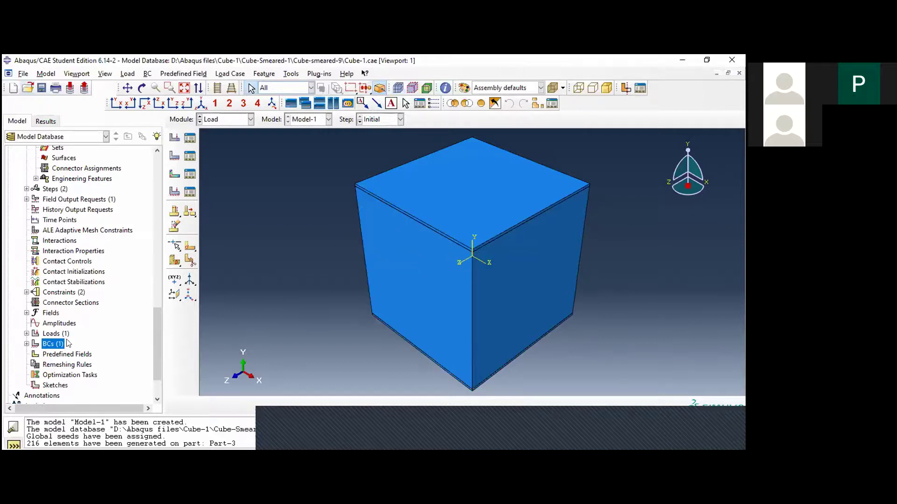
Examine the settings of the Base boundary condition and the region it constrains on the underside of the assembly.
left_click(27, 344)
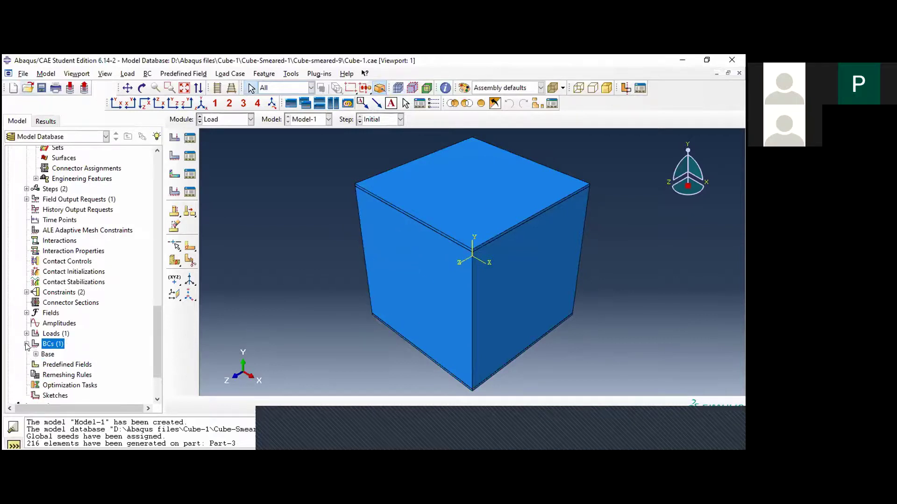
left_click(47, 355)
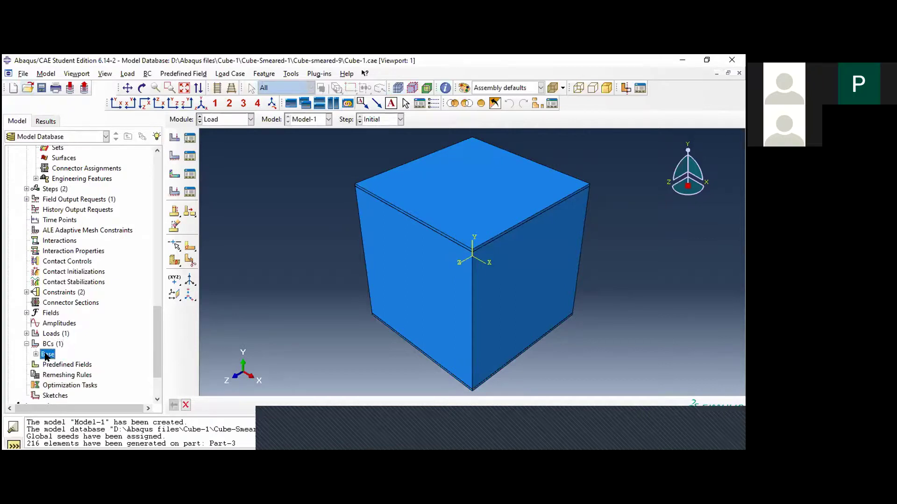
double_click(46, 355)
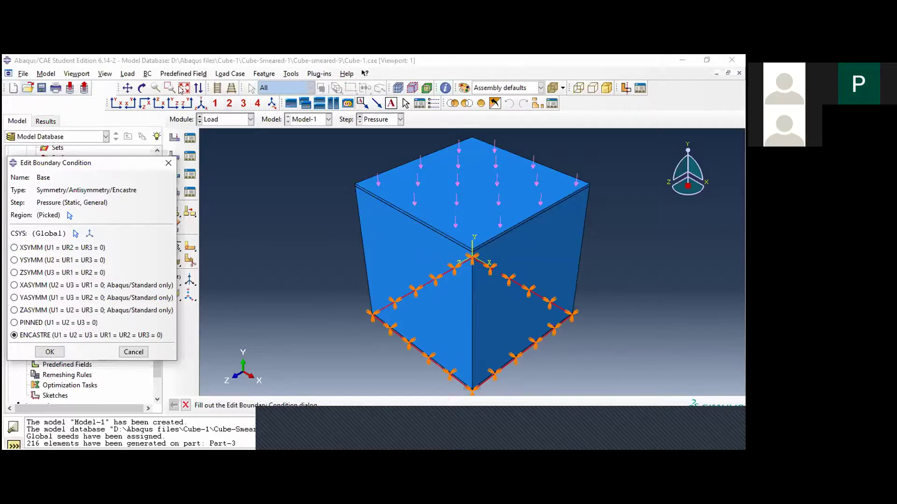
left_click(141, 87)
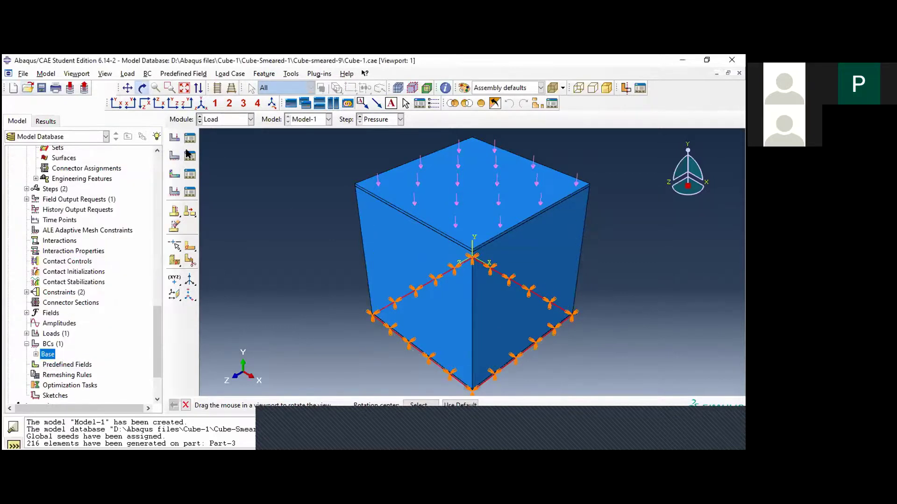
left_click_drag(458, 230, 499, 181)
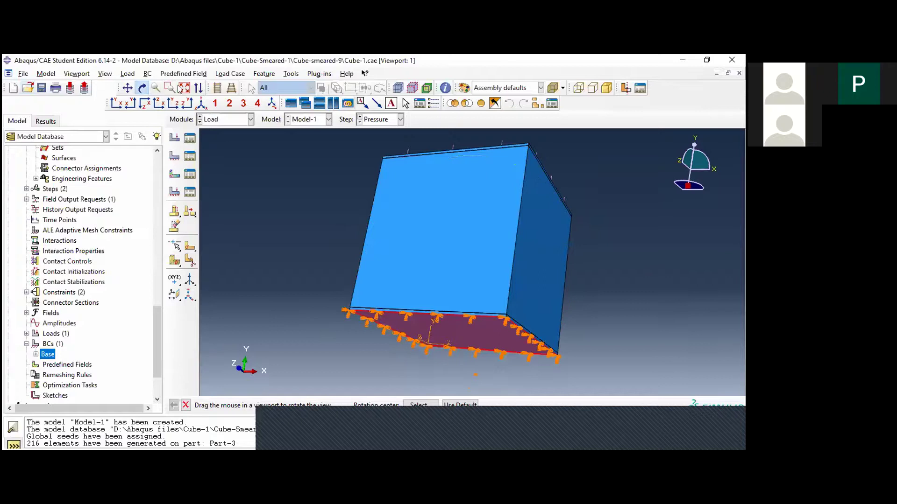
double_click(47, 354)
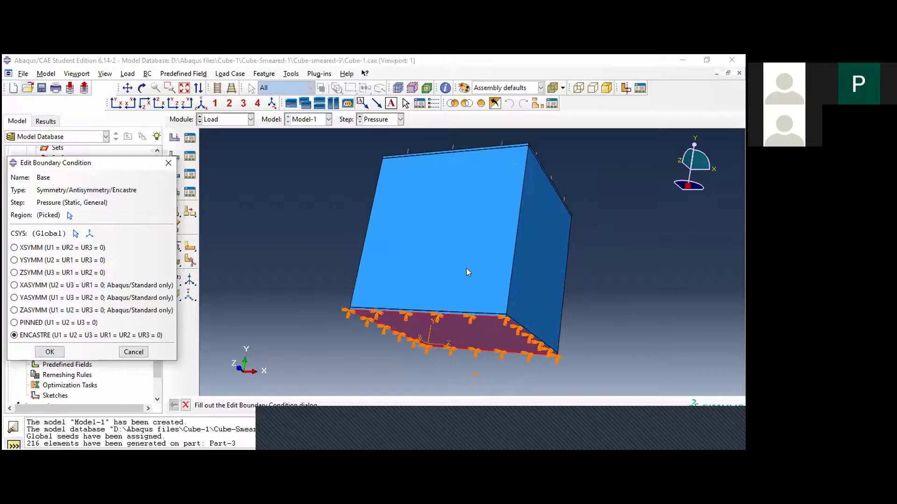
left_click(143, 354)
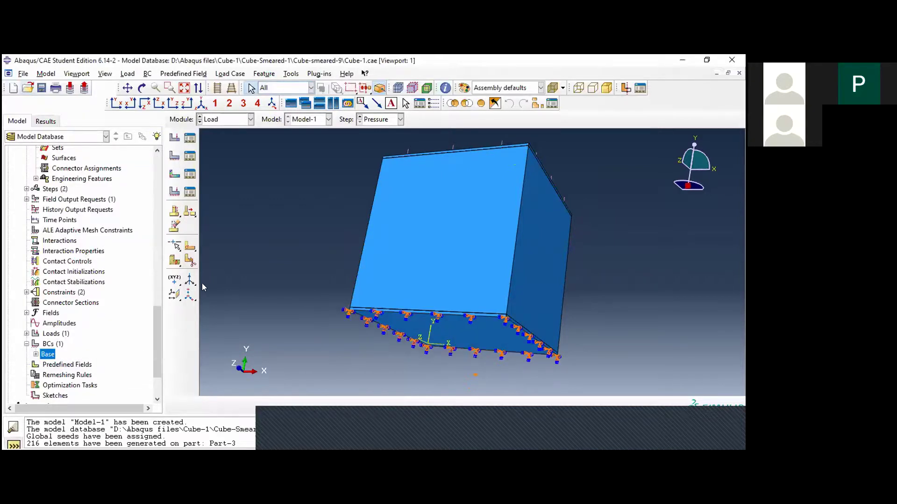
left_click(185, 89)
left_click(203, 102)
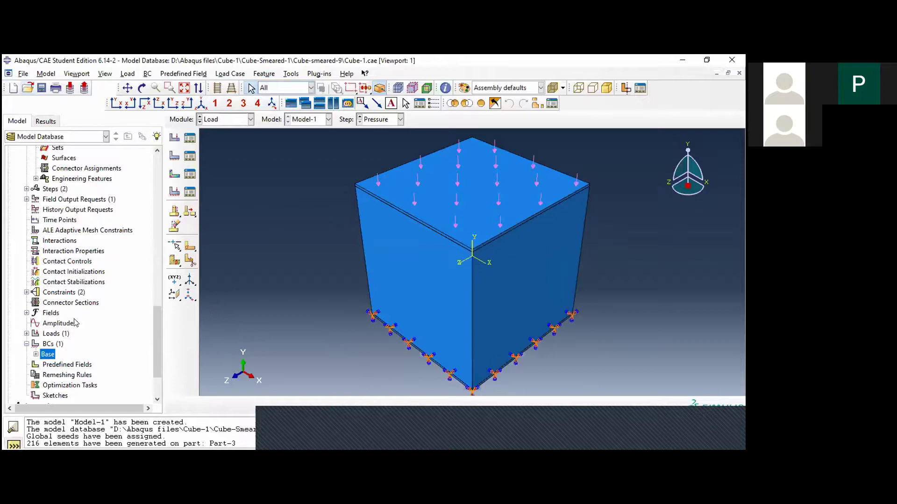
Try to create a mechanical pressure load on the upper plate's top face in the Pressure step, and review its distribution options.
left_click(52, 334)
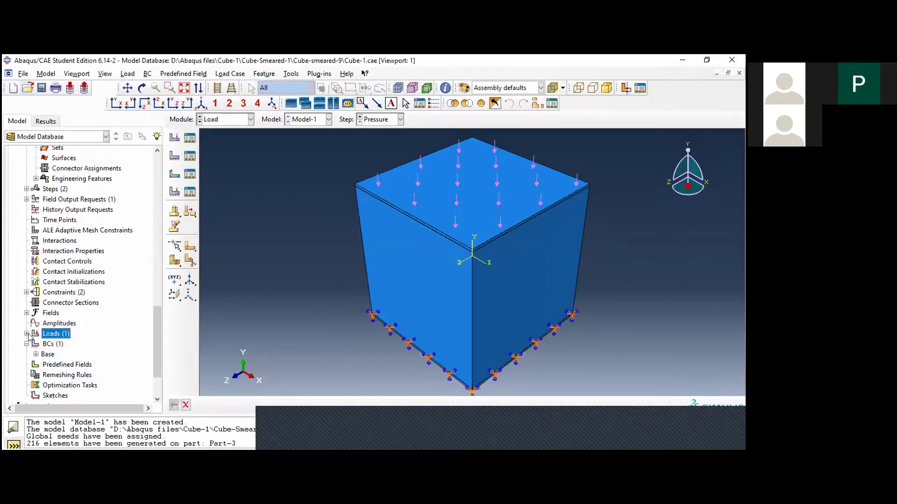
double_click(55, 334)
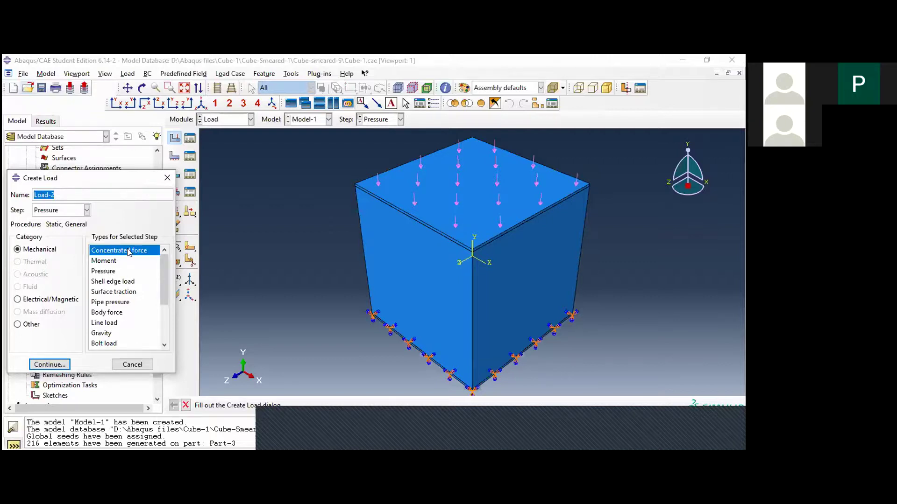
left_click(111, 272)
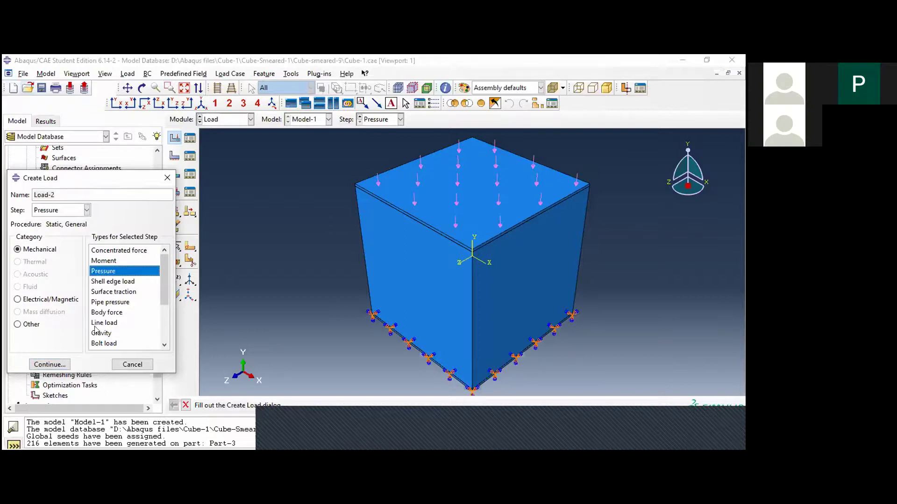
left_click(49, 365)
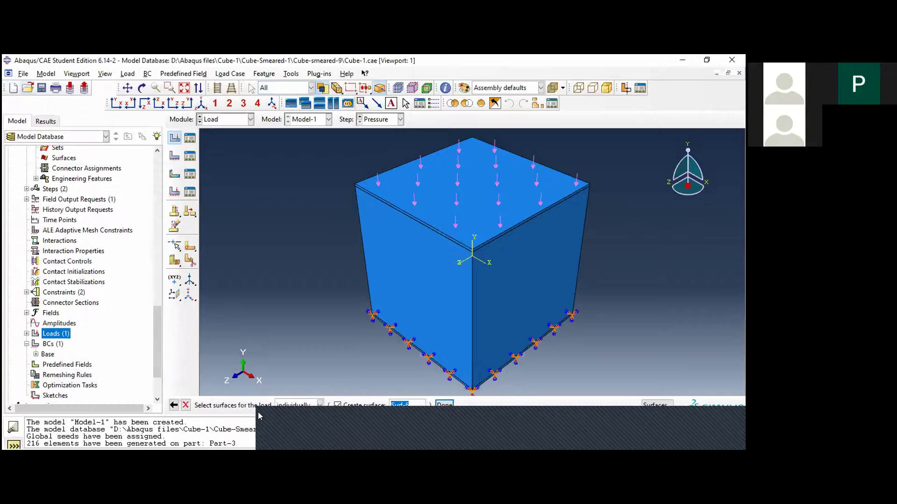
left_click(481, 209)
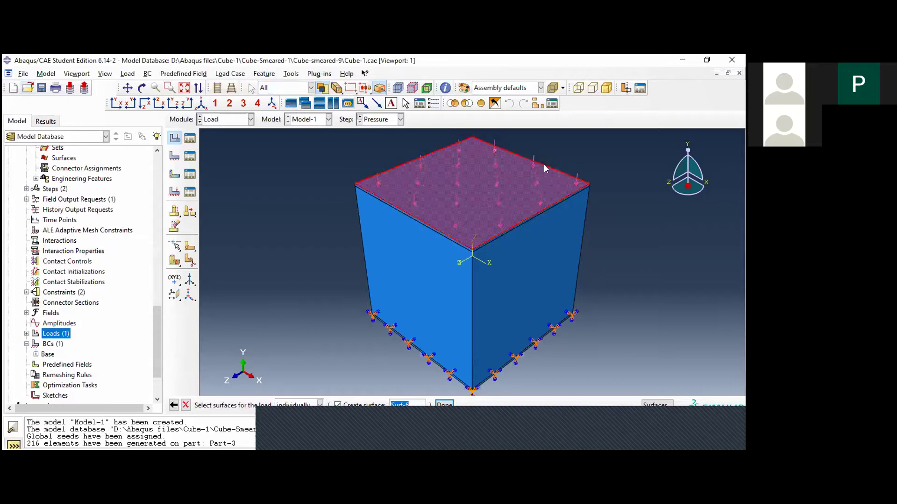
left_click(444, 405)
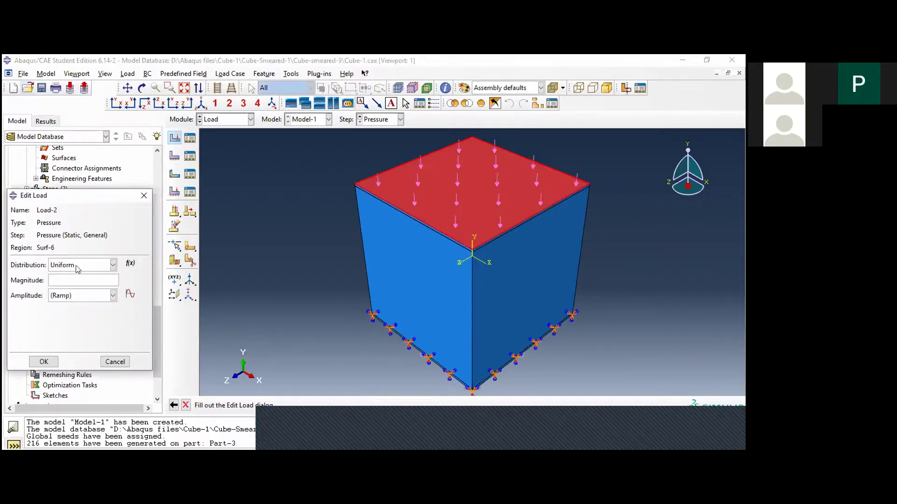
left_click(112, 265)
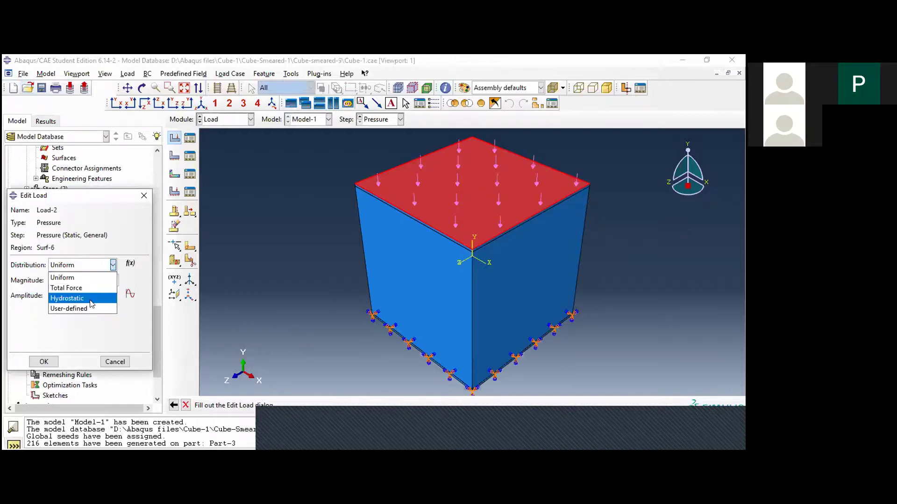
left_click(112, 265)
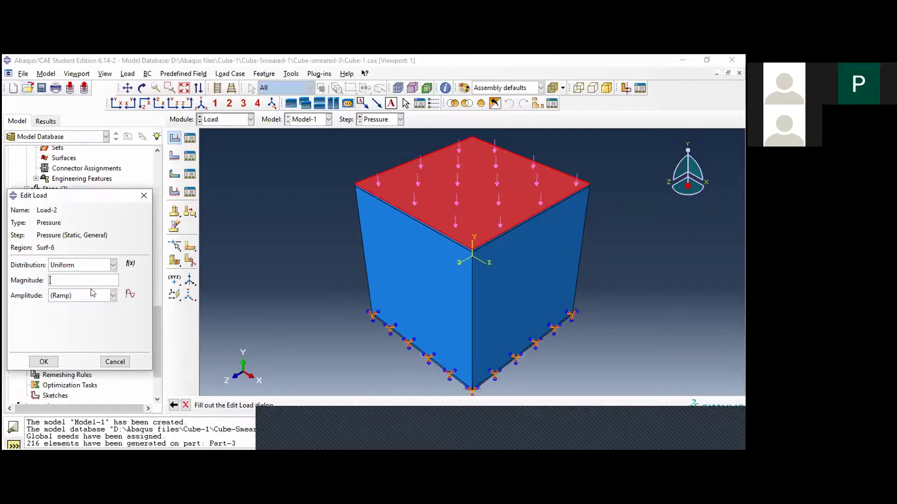
left_click(114, 363)
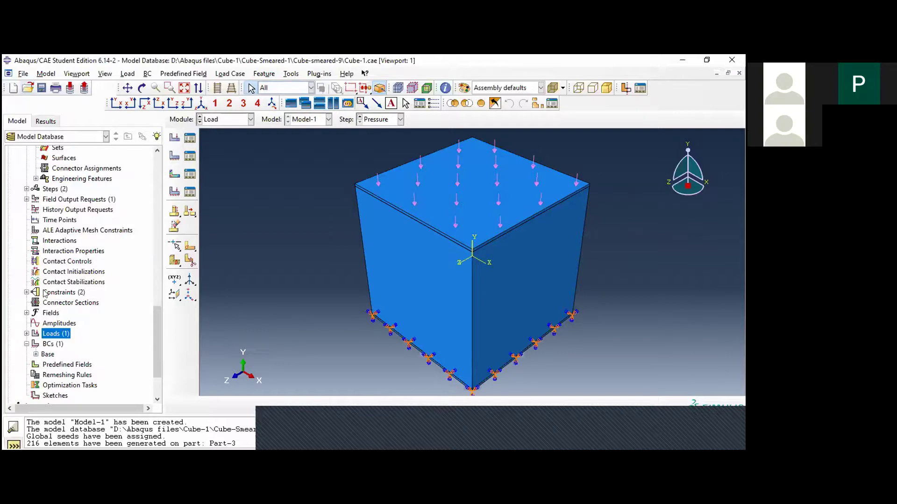
Find the analysis steps in the model tree and examine the contents of the Initial and Pressure steps.
scroll(24, 227, "up", 1)
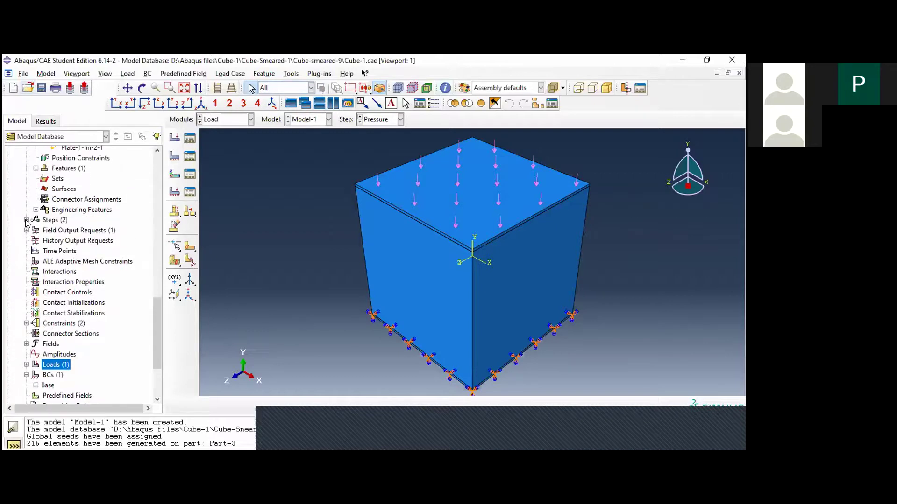
left_click(27, 219)
left_click(63, 231)
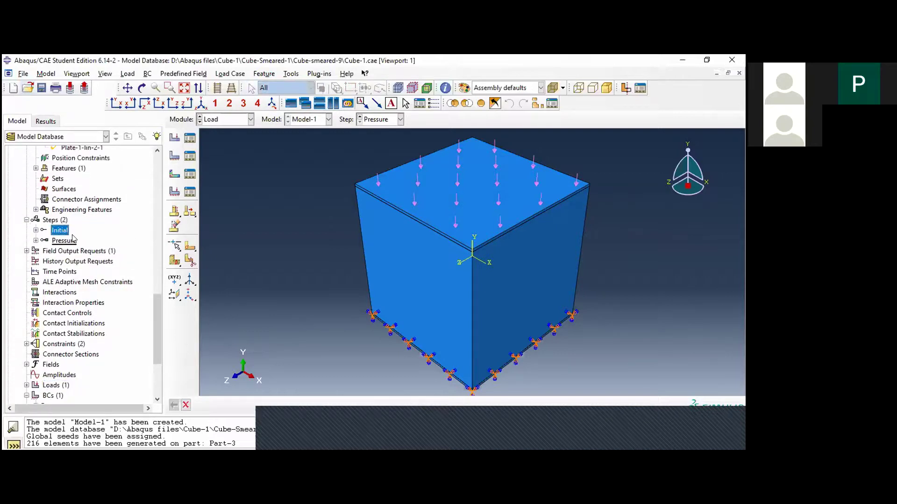
mouse_move(72, 238)
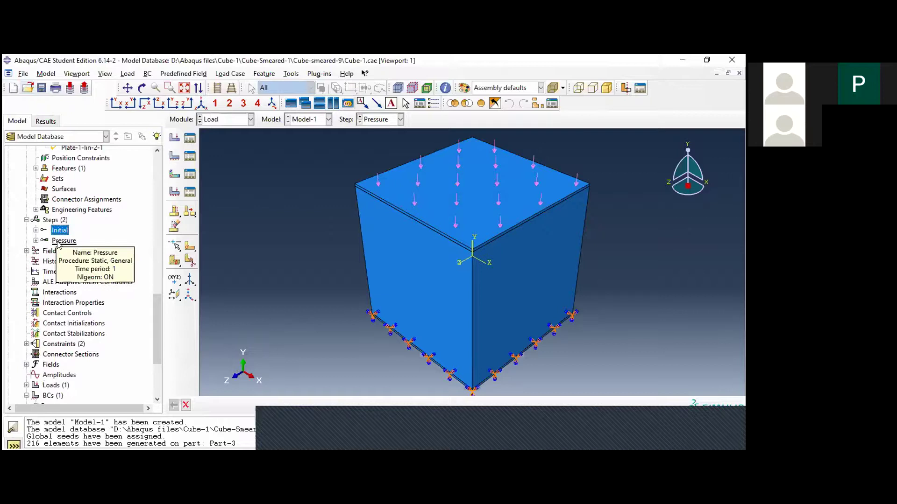
left_click(36, 230)
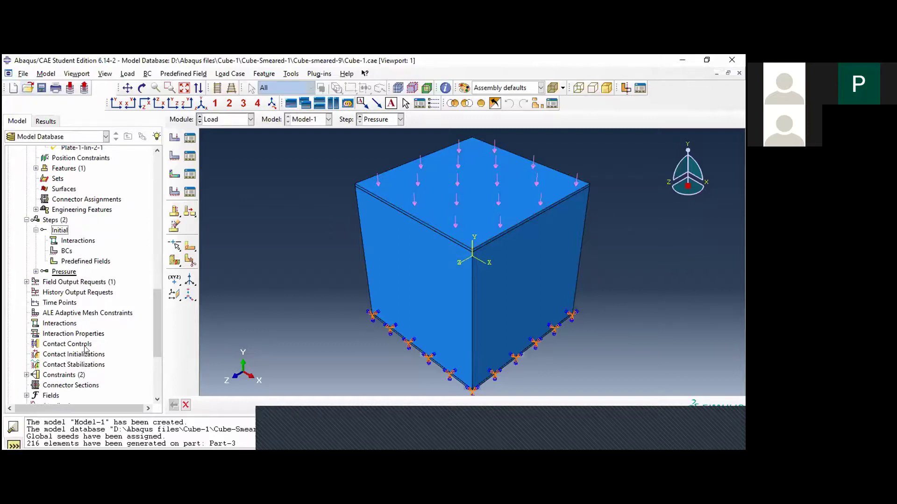
left_click(35, 272)
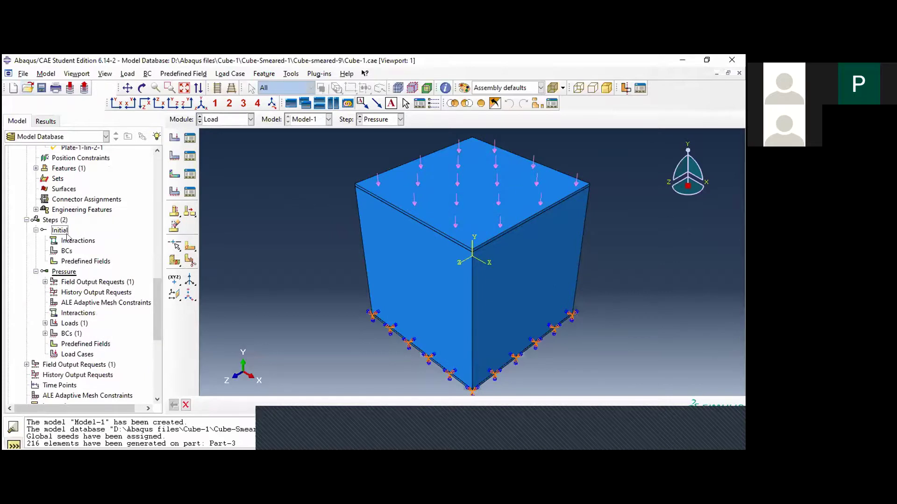
Review the options for creating a Static, General step after the Pressure step, without adding one.
left_click(54, 220)
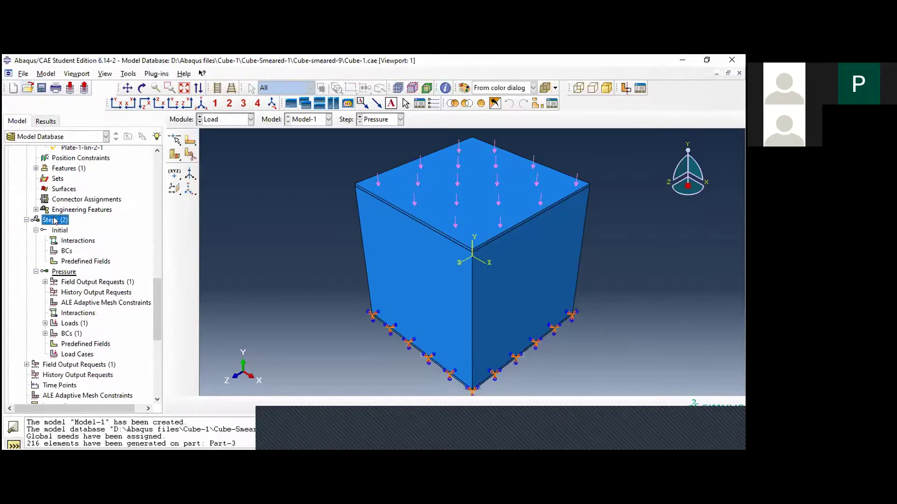
double_click(55, 220)
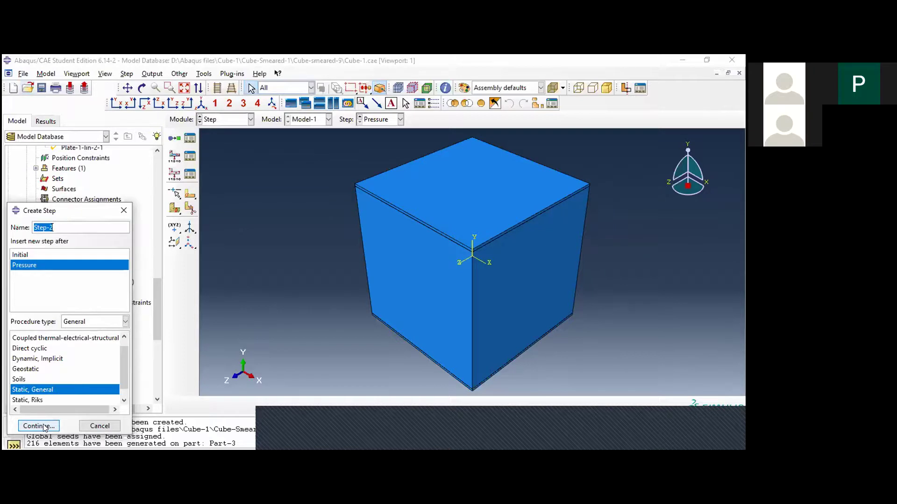
left_click_drag(100, 426, 101, 272)
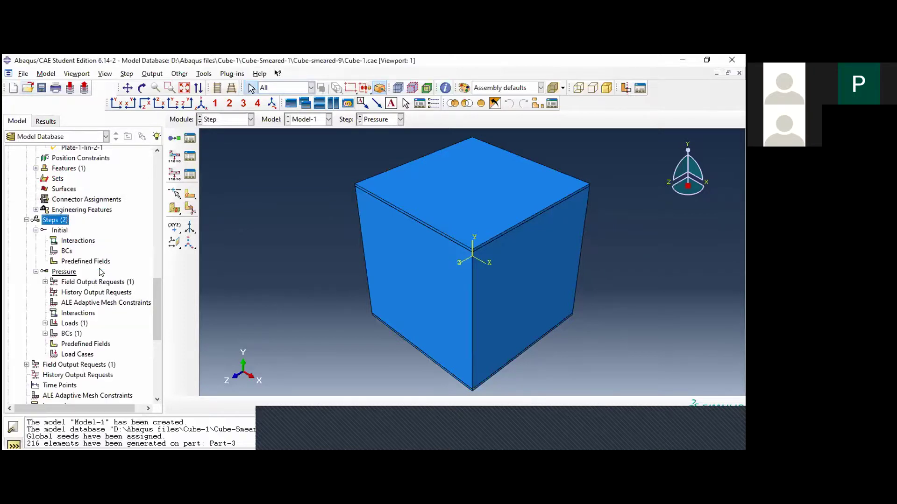
Examine the basic and incrementation settings of the Pressure step without changing them.
left_click(66, 272)
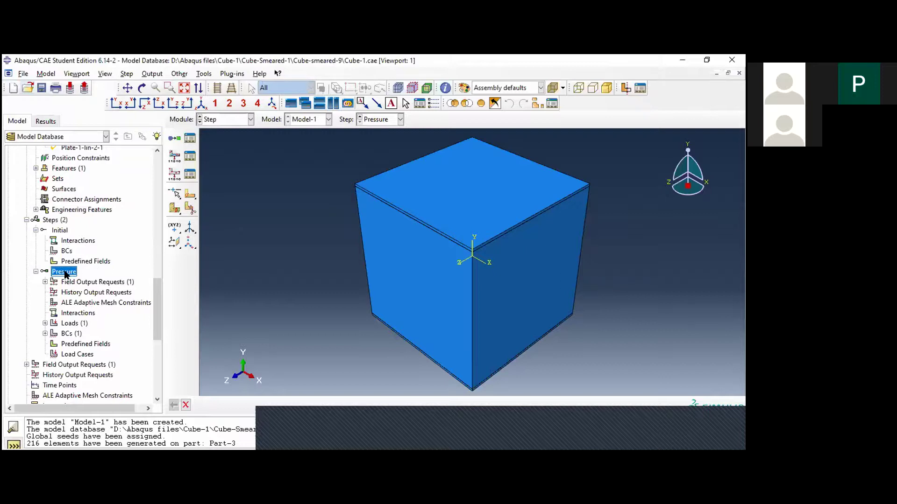
double_click(65, 273)
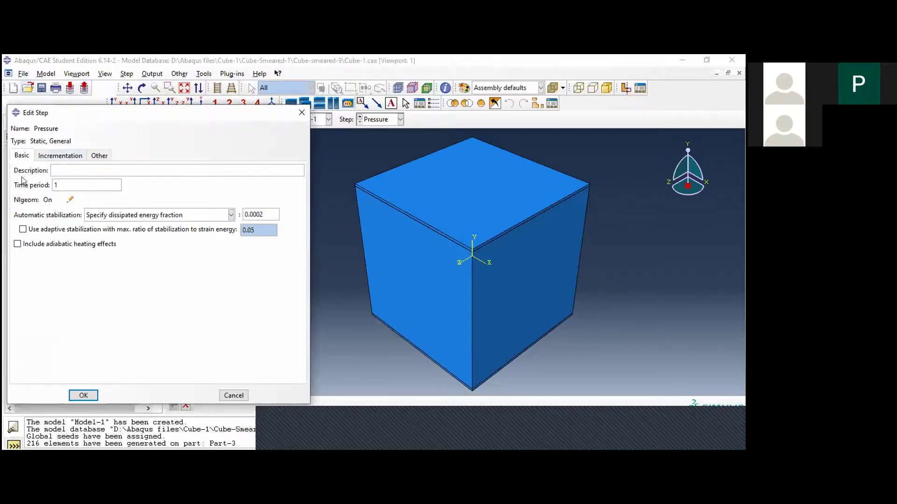
left_click(65, 159)
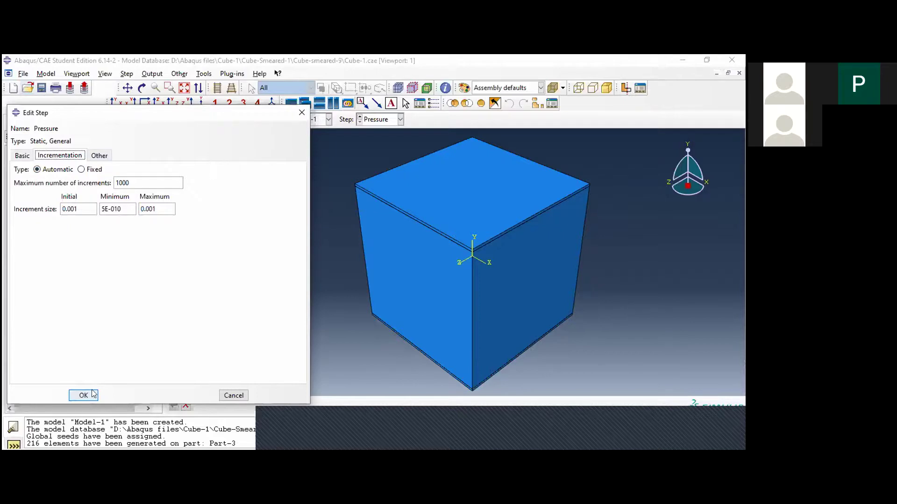
left_click(234, 396)
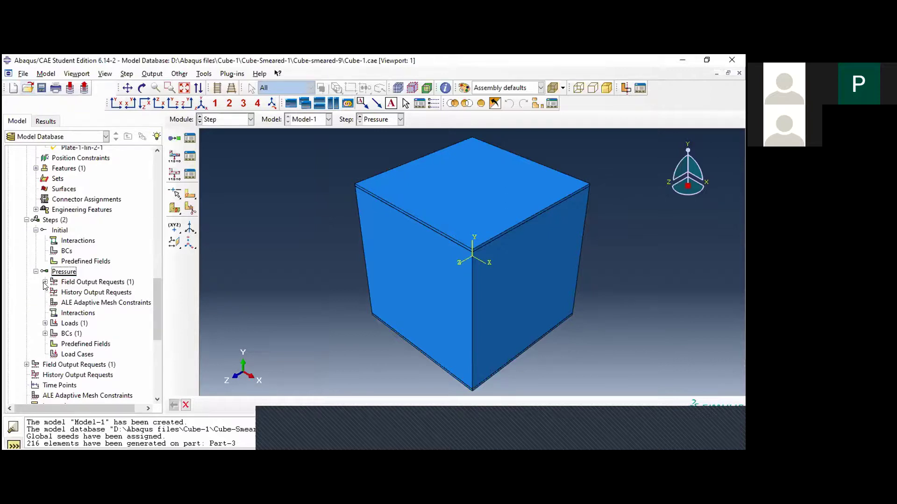
Open the Pressure step's field output request F-Output-1 and examine its selected stress output variables.
left_click(44, 282)
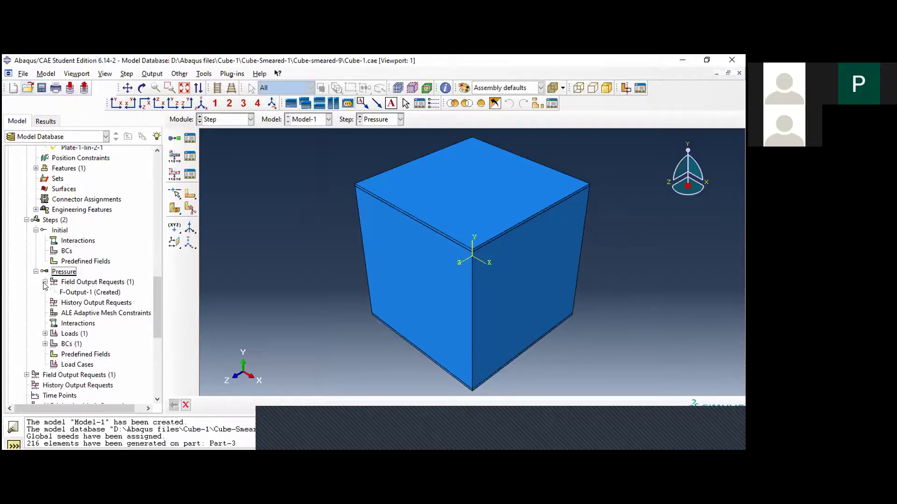
left_click(88, 293)
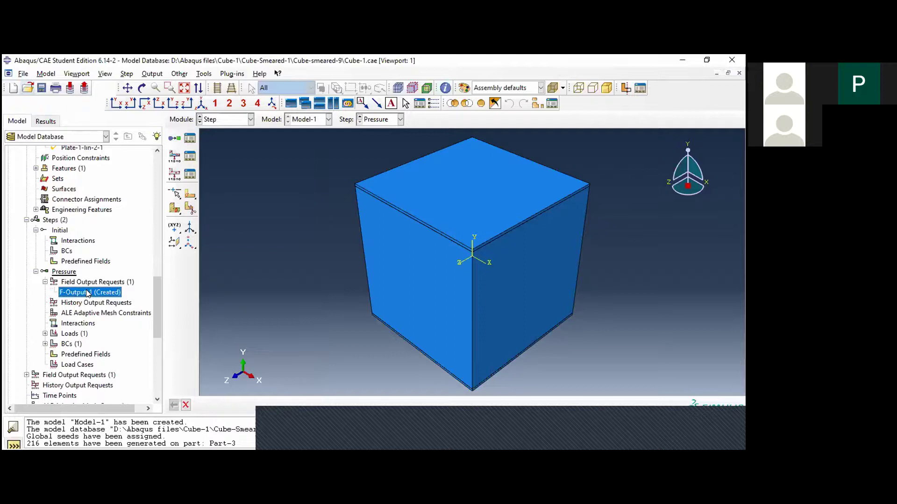
double_click(88, 293)
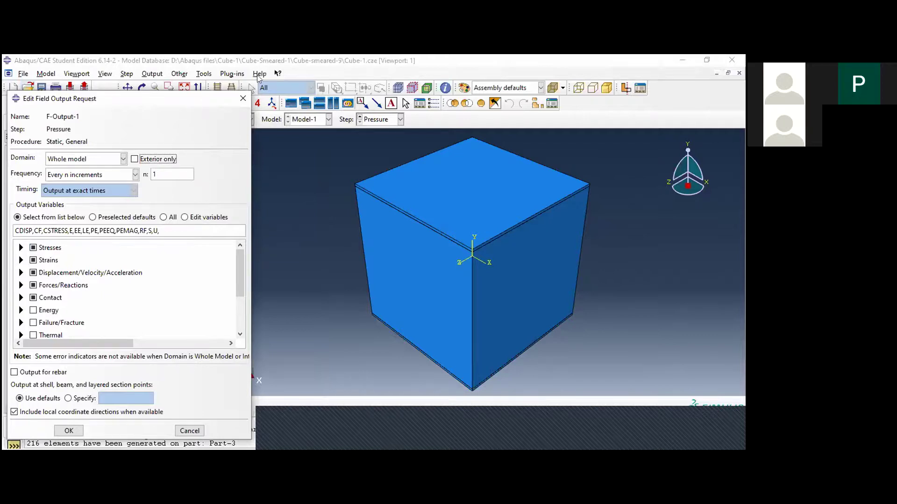
left_click_drag(193, 103, 257, 75)
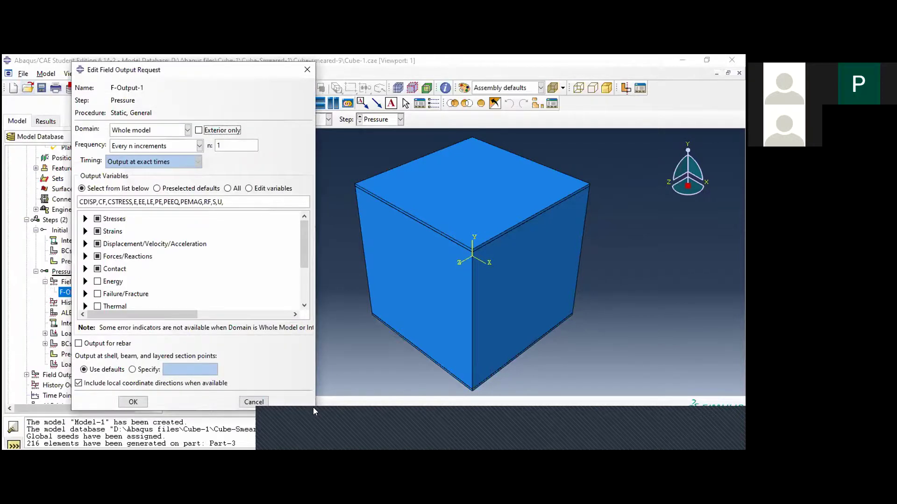
left_click_drag(314, 399, 315, 399)
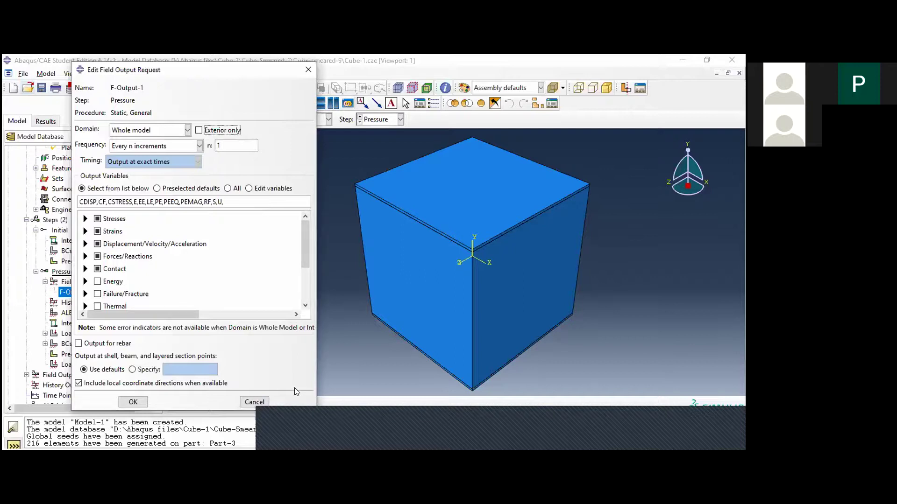
left_click(85, 218)
scroll(178, 235, "down", 2)
scroll(140, 236, "up", 2)
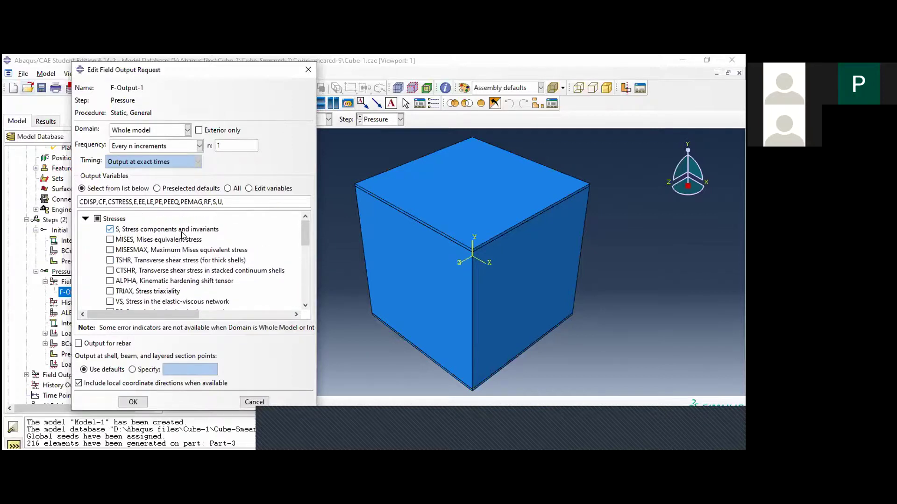
scroll(182, 235, "down", 5)
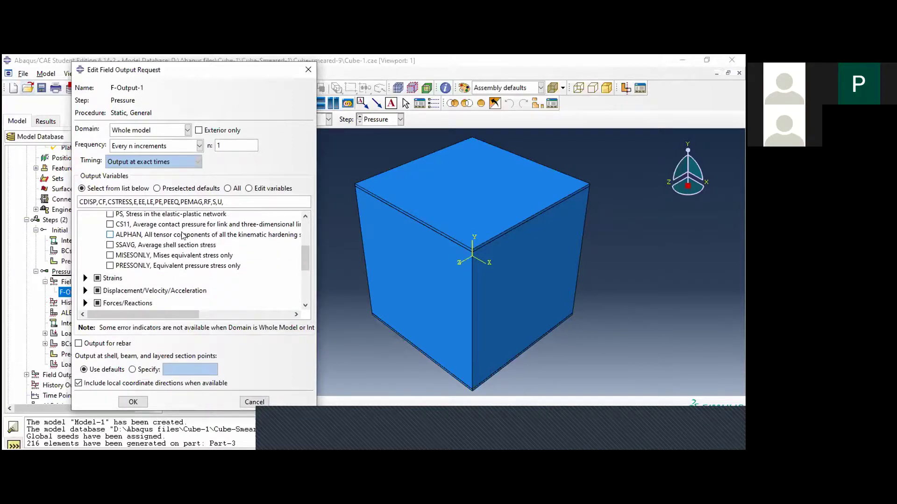
Examine which strain output variables are selected in the F-Output-1 field output request.
left_click(86, 246)
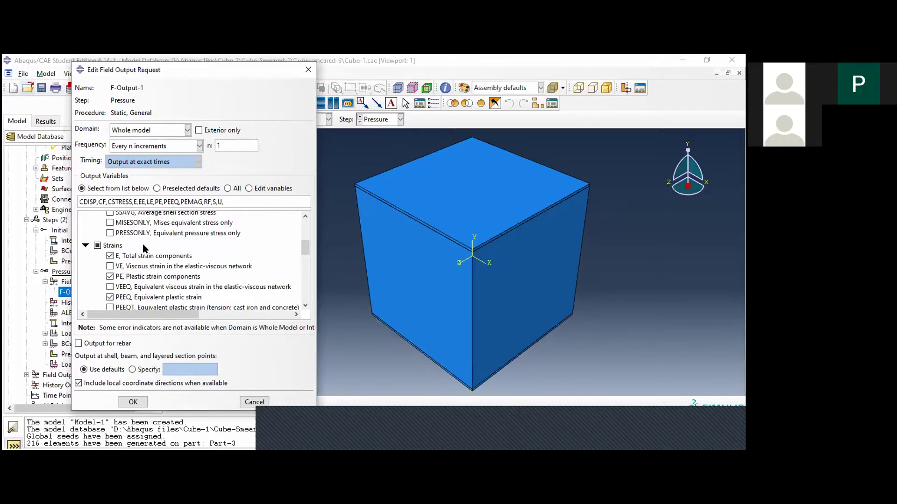
scroll(142, 240, "down", 1)
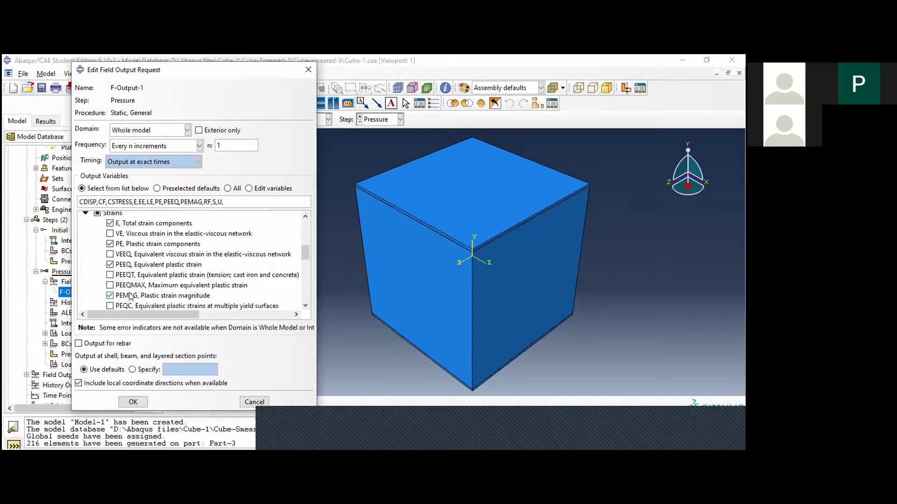
scroll(112, 285, "down", 1)
scroll(152, 287, "down", 2)
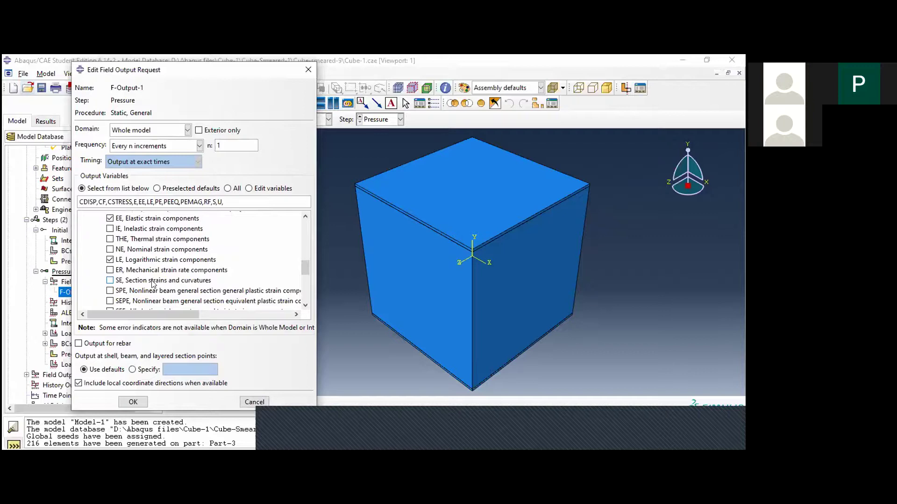
scroll(138, 259, "down", 2)
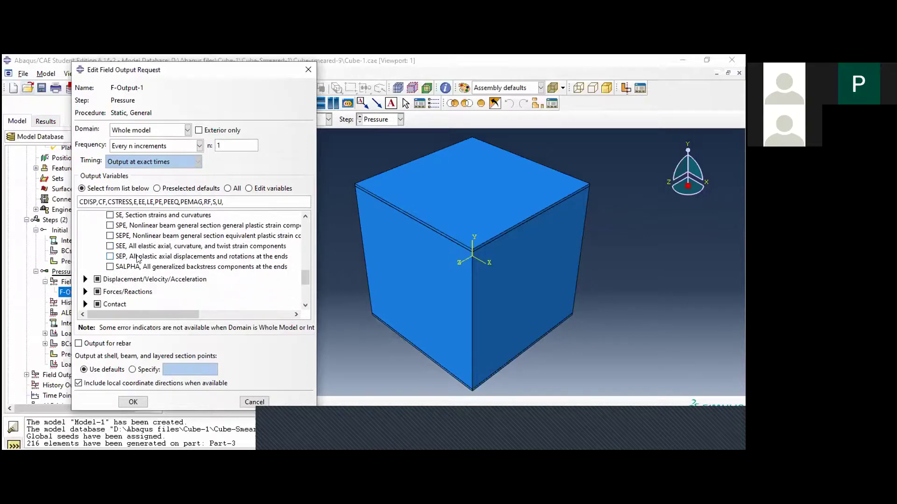
Examine the displacement, contact and force/reaction output variables of F-Output-1, and leave the request unchanged.
left_click(85, 279)
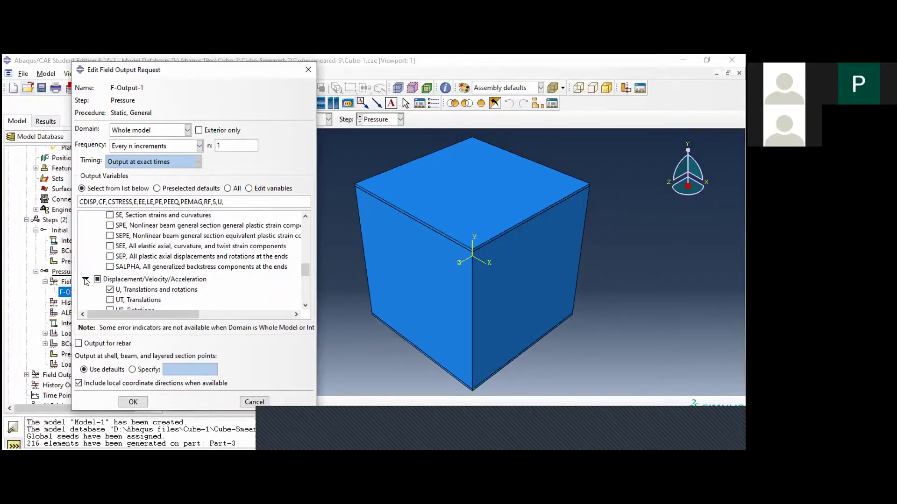
scroll(211, 291, "down", 1)
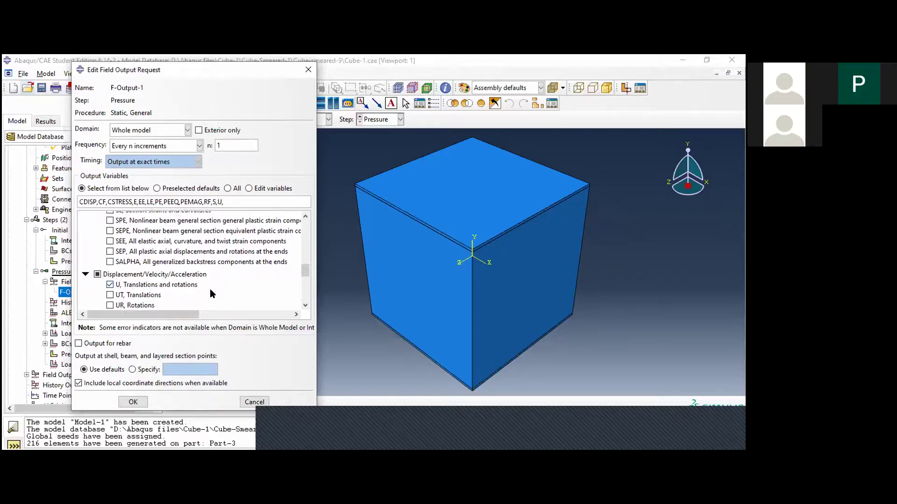
scroll(94, 274, "down", 5)
scroll(86, 268, "up", 2)
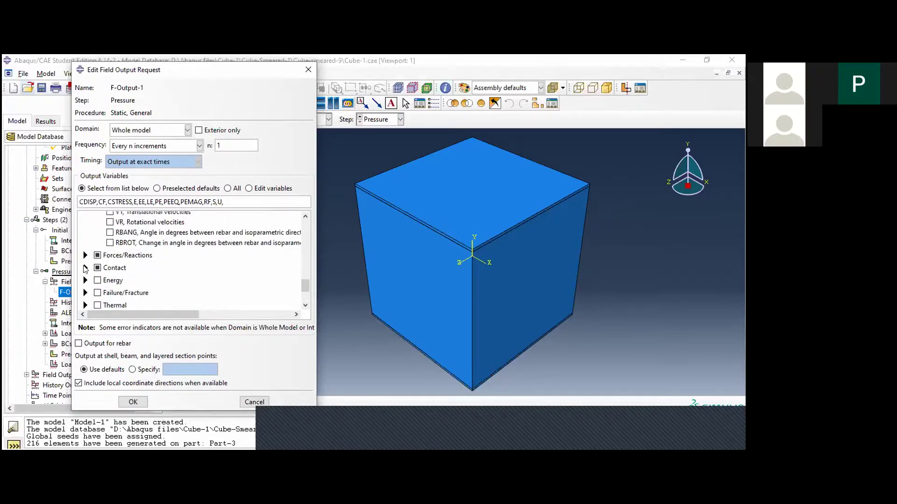
left_click(86, 268)
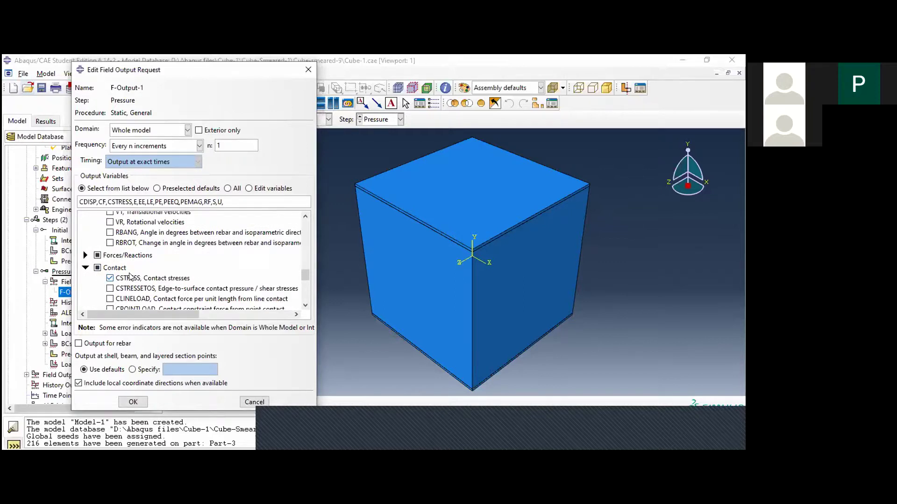
left_click(85, 256)
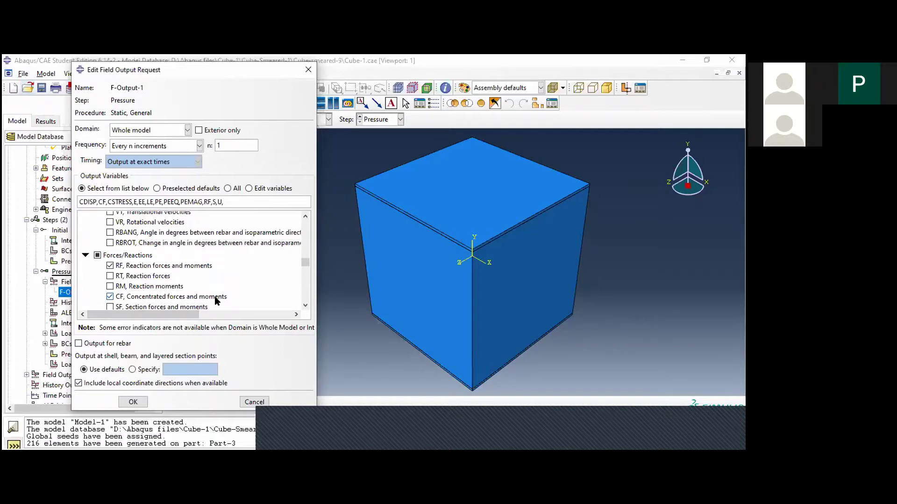
scroll(226, 299, "down", 2)
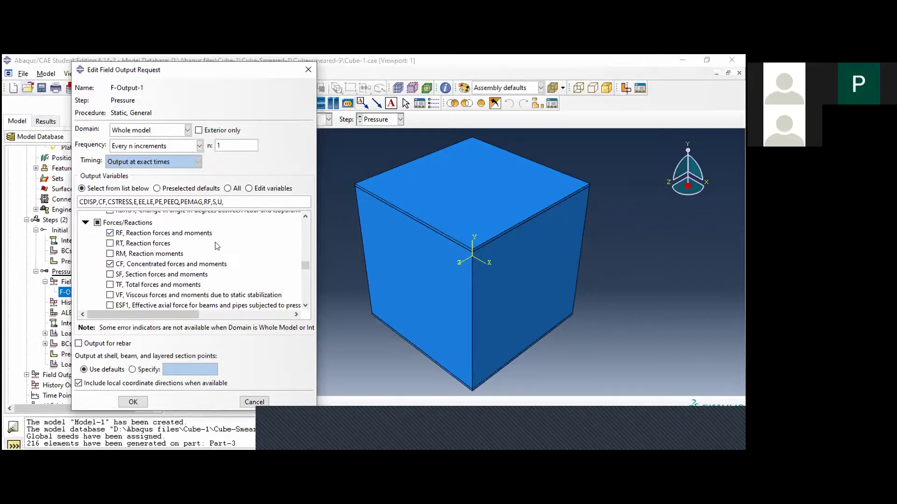
left_click(255, 403)
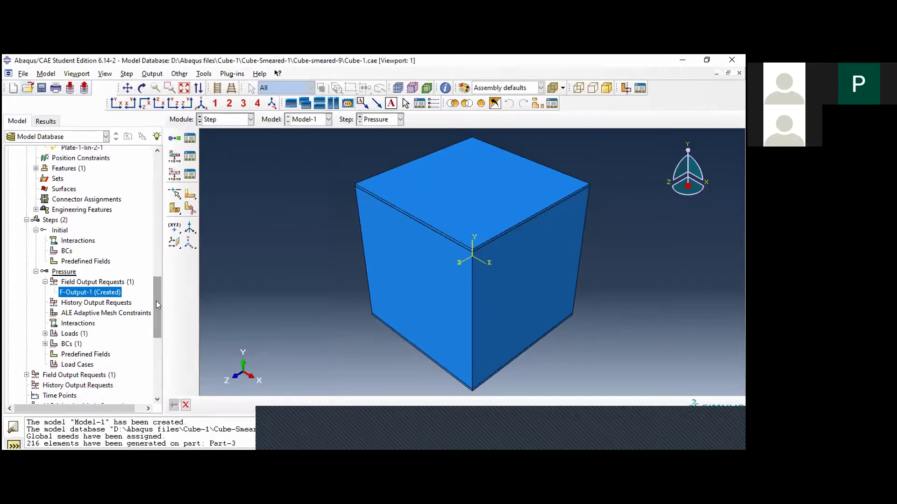
Find the existing analysis jobs in the model tree and switch to the Job module.
left_click_drag(155, 301, 152, 354)
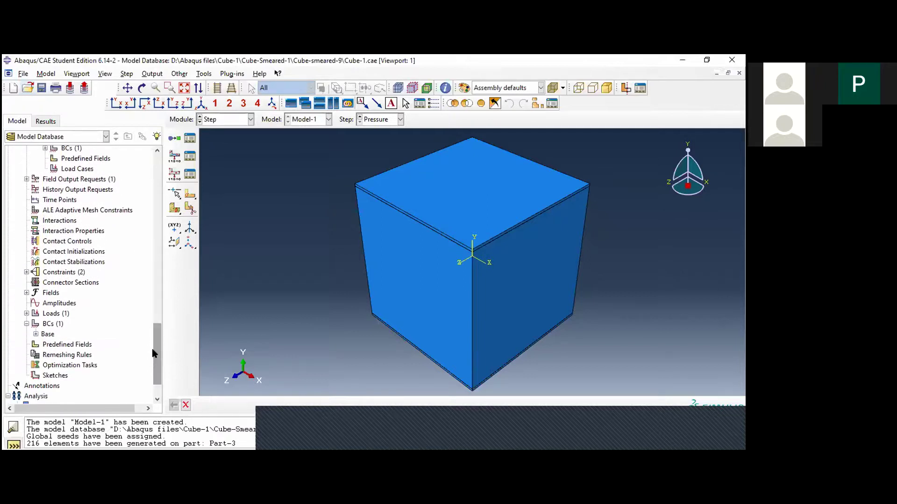
scroll(154, 363, "down", 2)
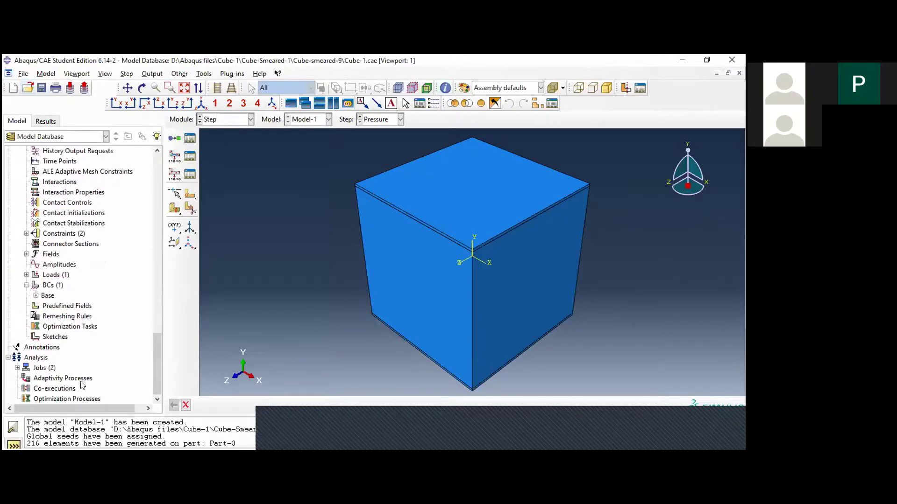
left_click(17, 368)
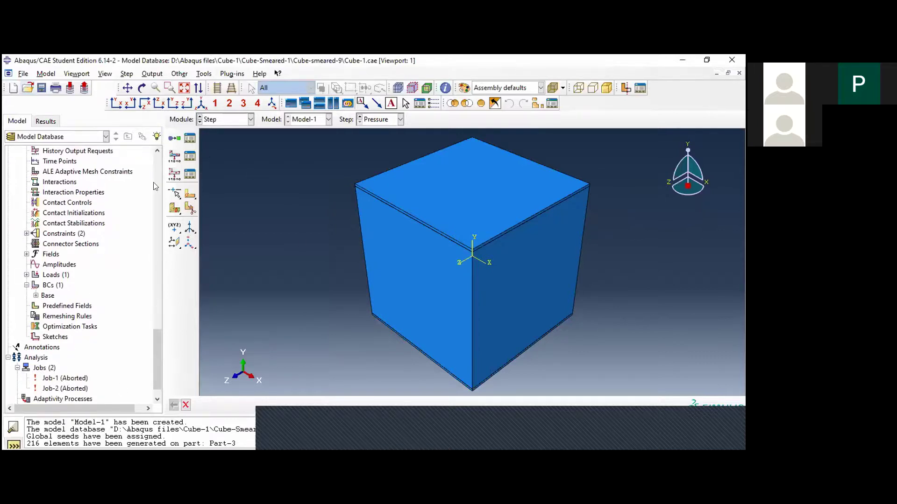
left_click(250, 120)
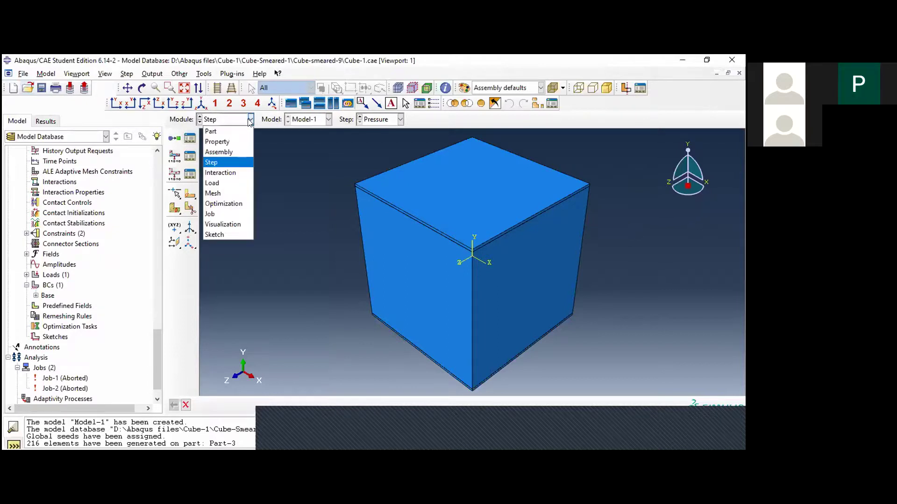
left_click(229, 214)
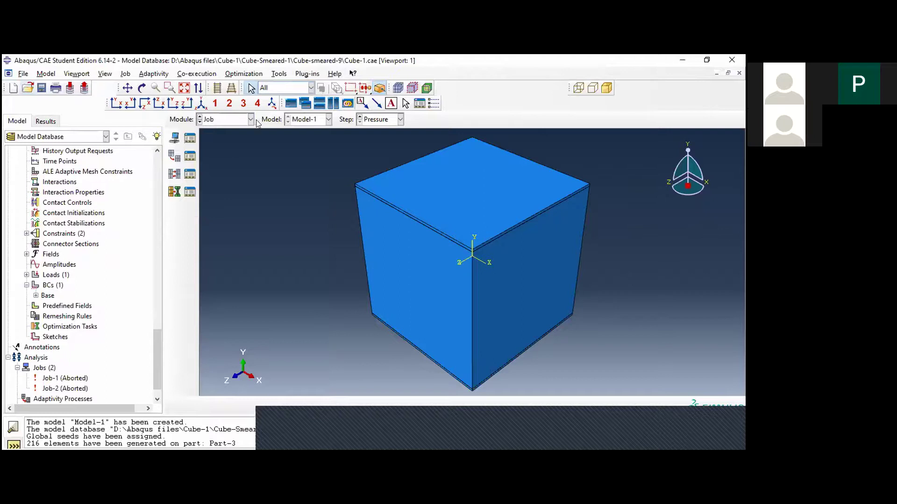
Try to open the results of Job-1 from the Job Manager, and open the results of Job-2 instead.
left_click(189, 138)
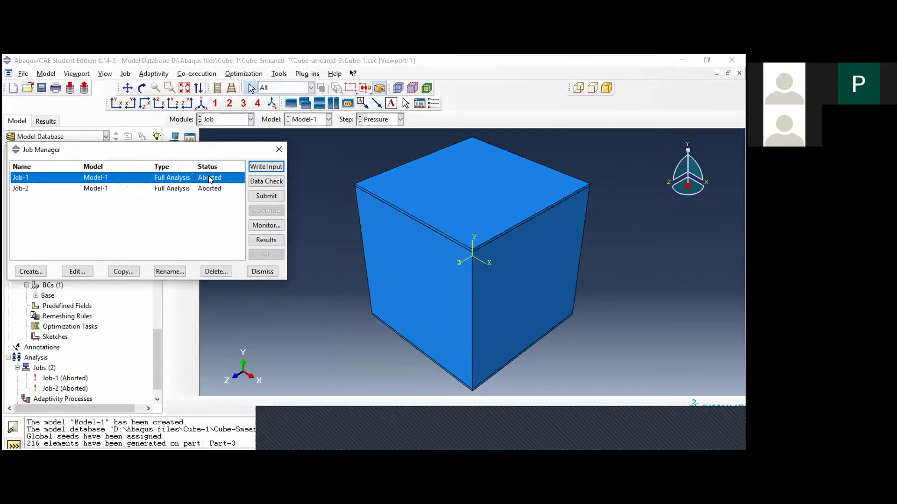
left_click(264, 241)
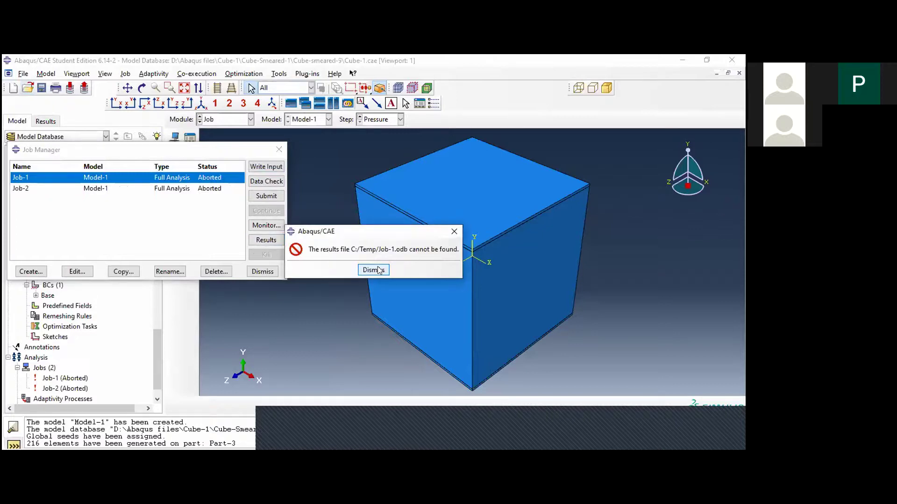
left_click(373, 270)
left_click(169, 189)
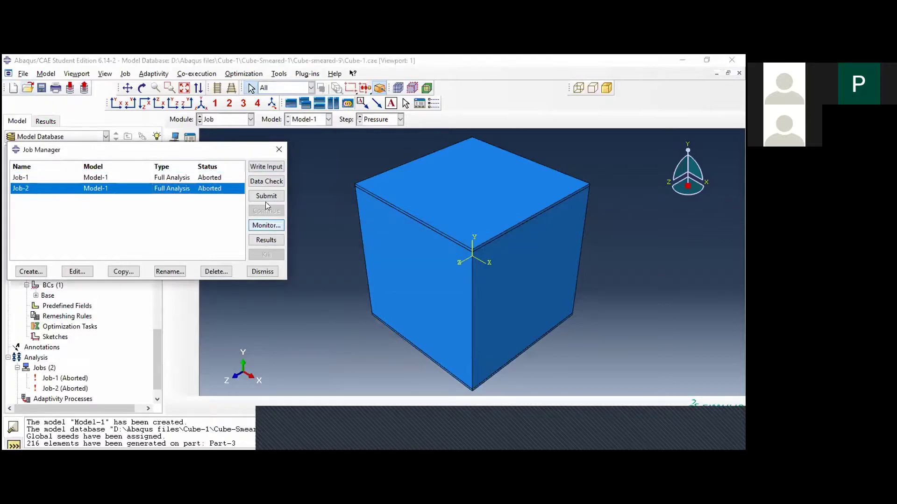
left_click(270, 241)
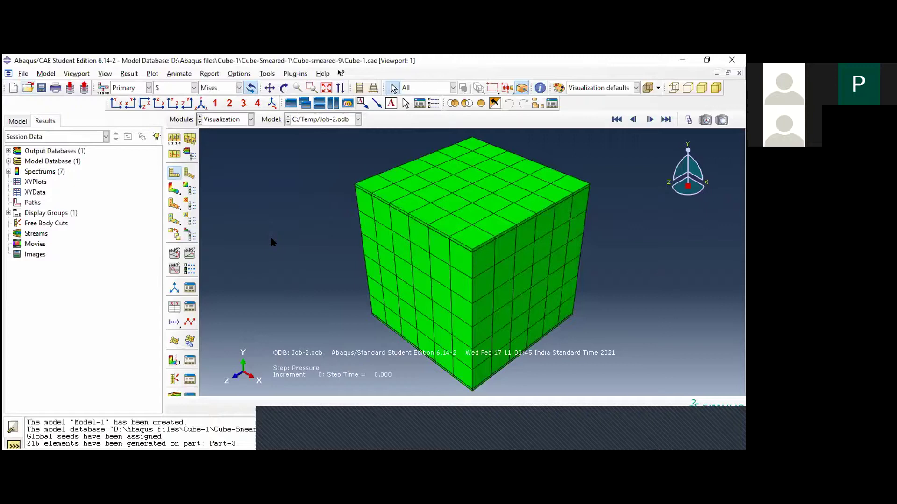
Plot the cube's deformed shape and display the stress contours on it.
left_click(394, 185)
left_click(190, 175)
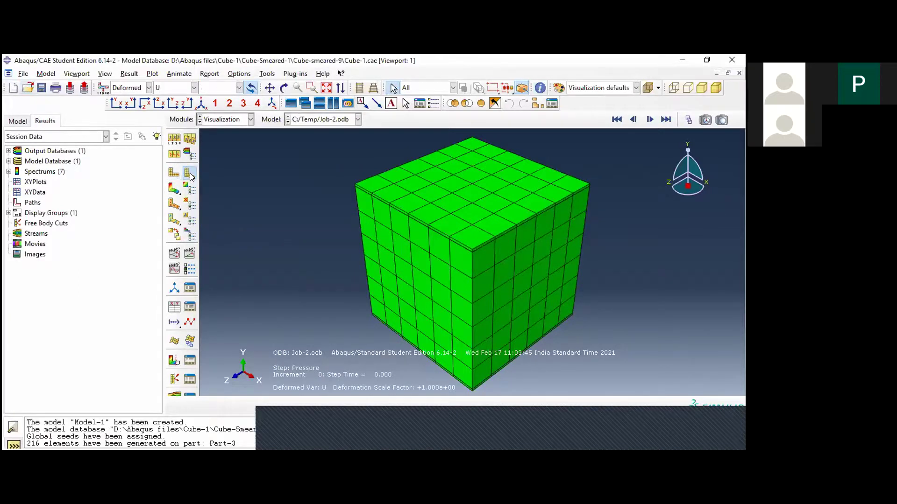
left_click(174, 188)
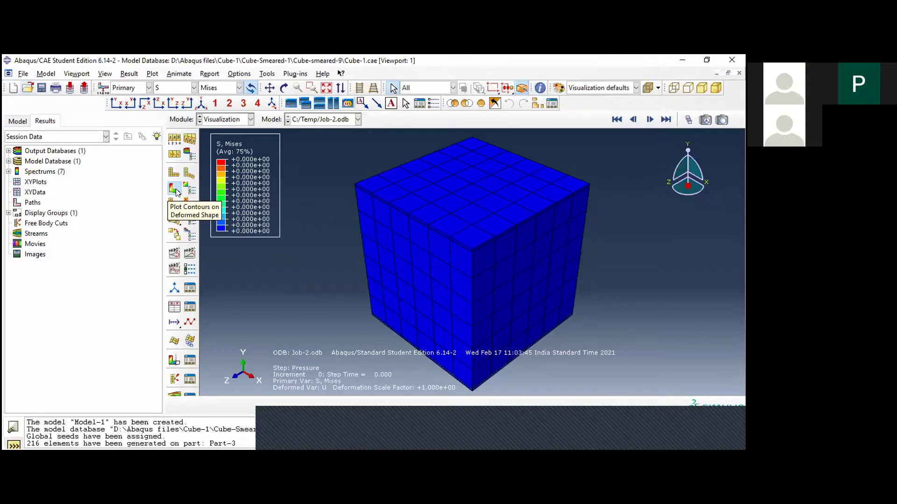
View the contour plots of stress components S22, S11 and S33 in turn.
left_click(239, 88)
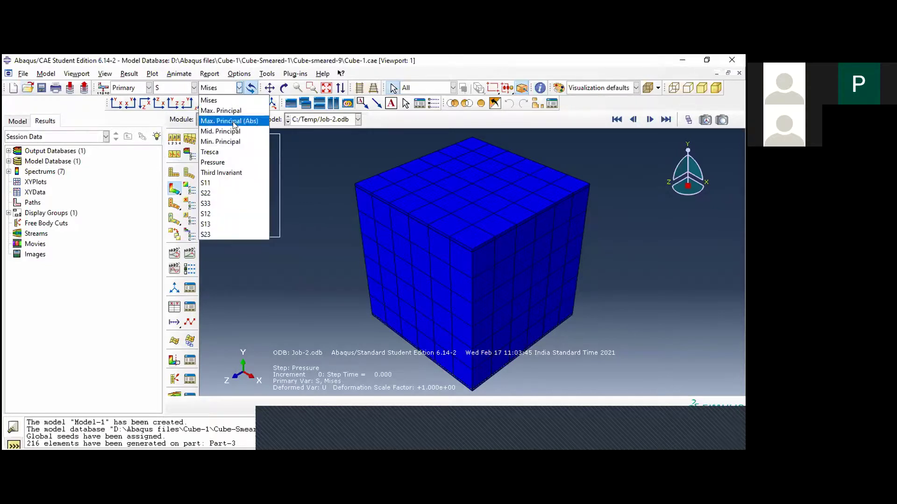
left_click(224, 193)
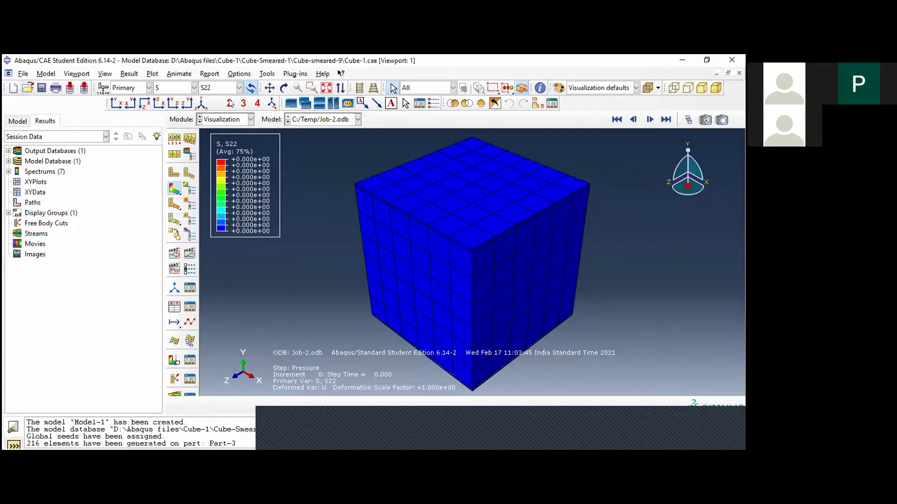
left_click(239, 87)
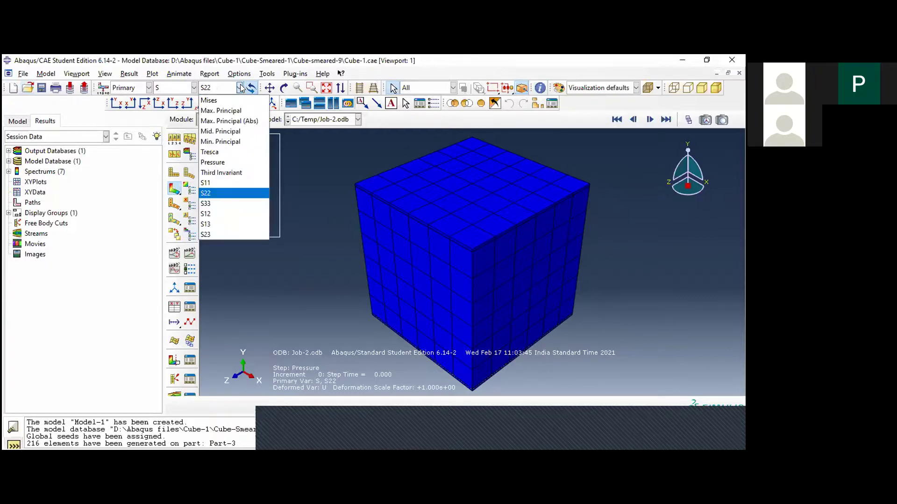
left_click(208, 183)
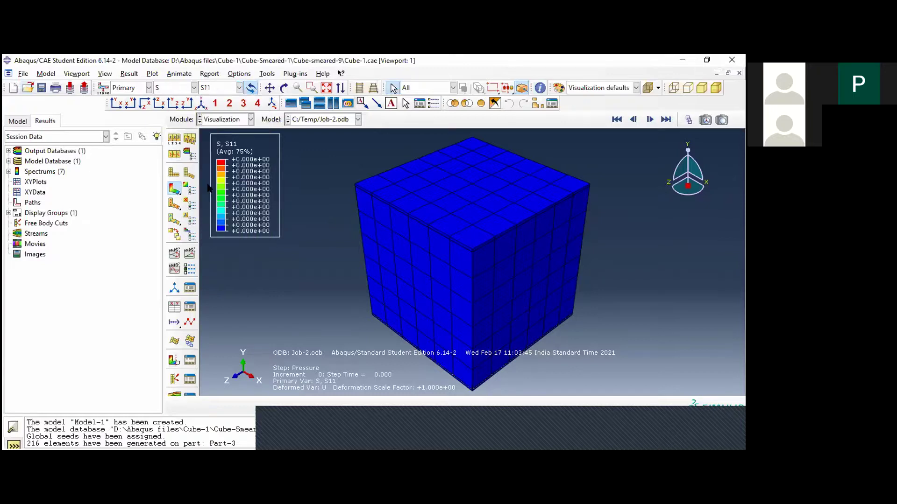
left_click(239, 87)
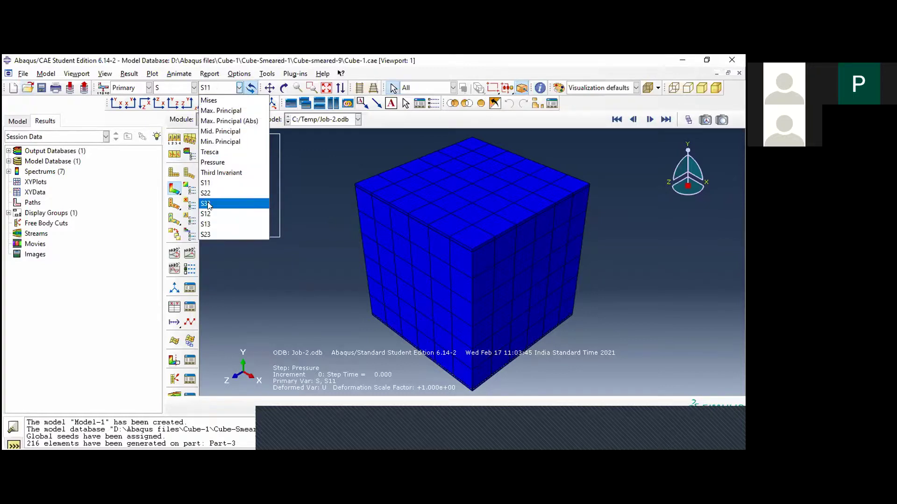
left_click(207, 203)
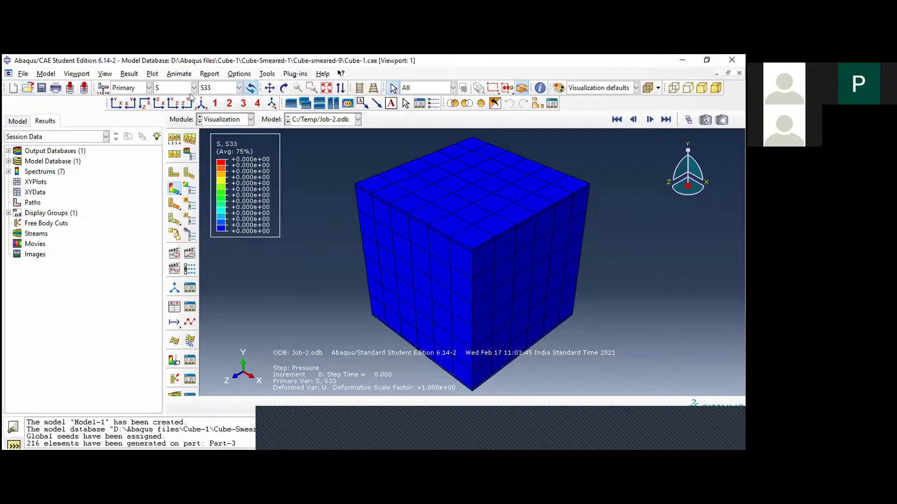
Check which output variables are available for the deformed shape, and return to the primary variable.
left_click(149, 87)
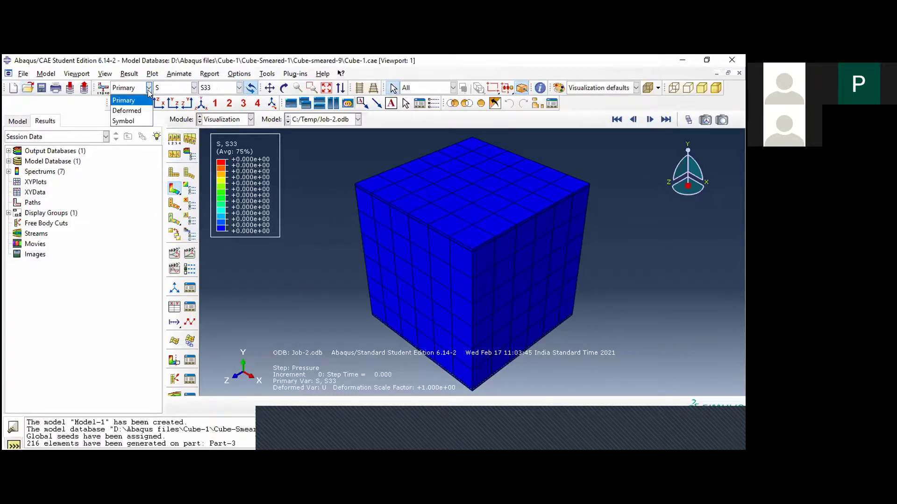
left_click(127, 111)
left_click(194, 88)
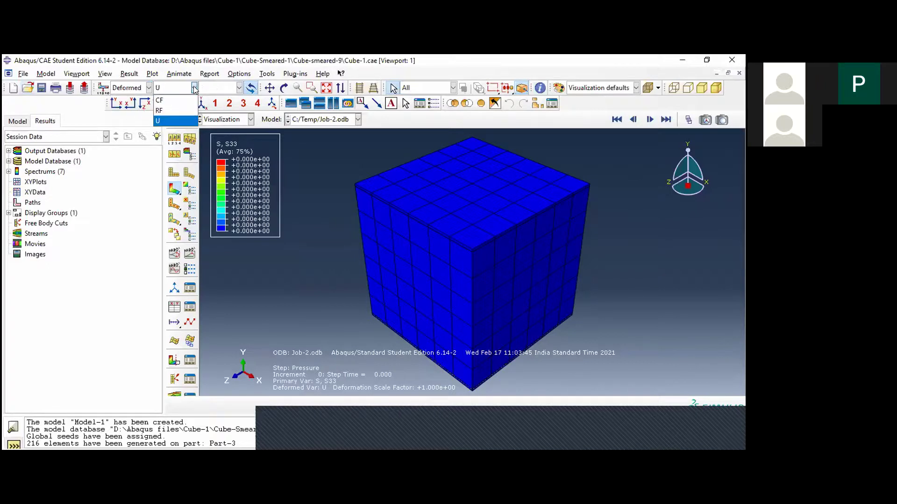
left_click(148, 88)
left_click(148, 88)
left_click(125, 101)
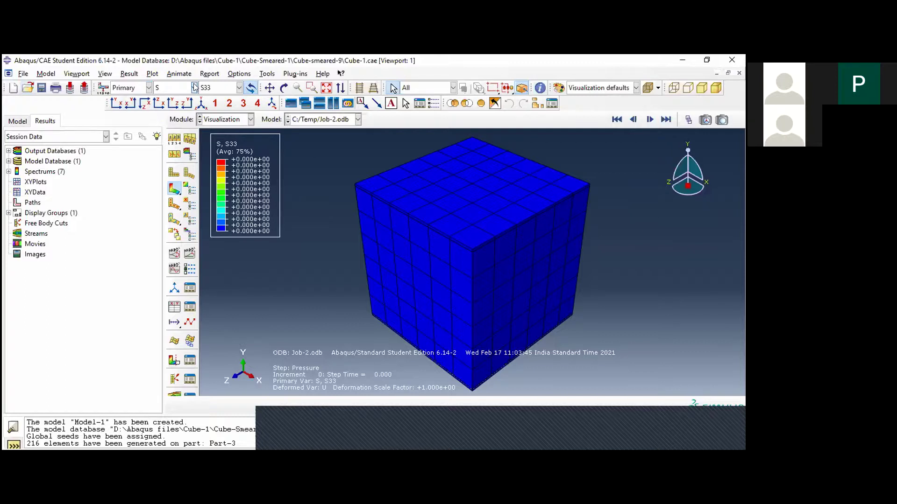
Set the contour plot's primary variable to stress component S22.
left_click(194, 88)
left_click(198, 165)
left_click(240, 88)
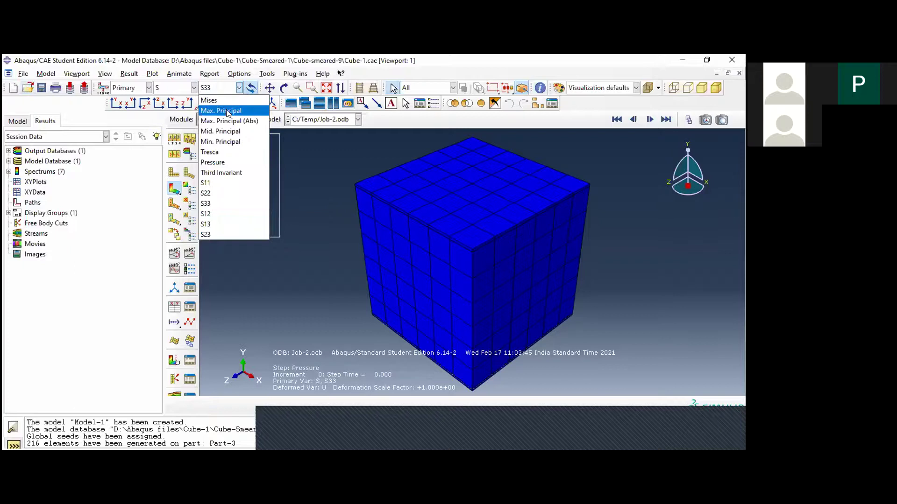
left_click(223, 194)
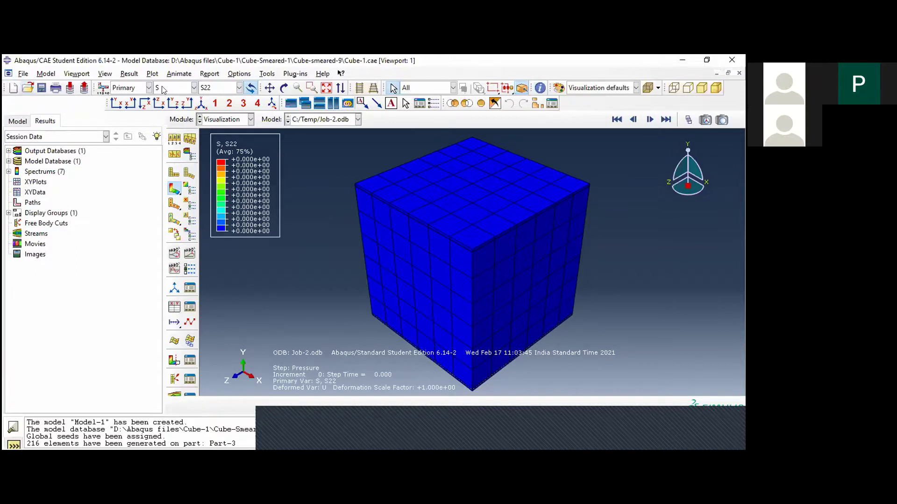
Start creating XY data from the ODB field output with the variable position set to Unique Nodal.
left_click(175, 307)
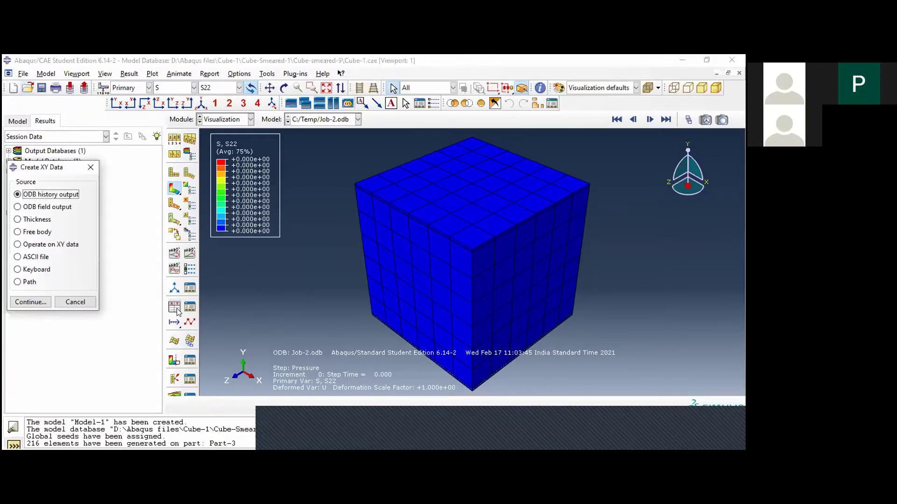
left_click(49, 207)
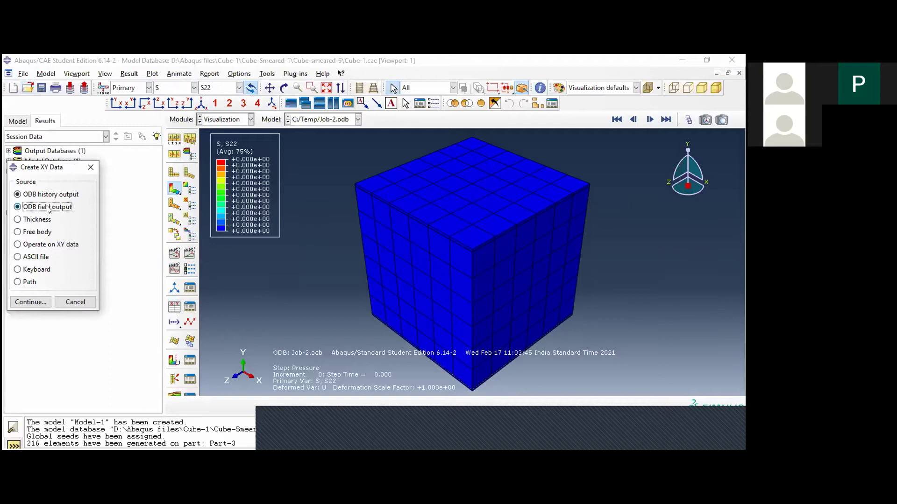
left_click(31, 303)
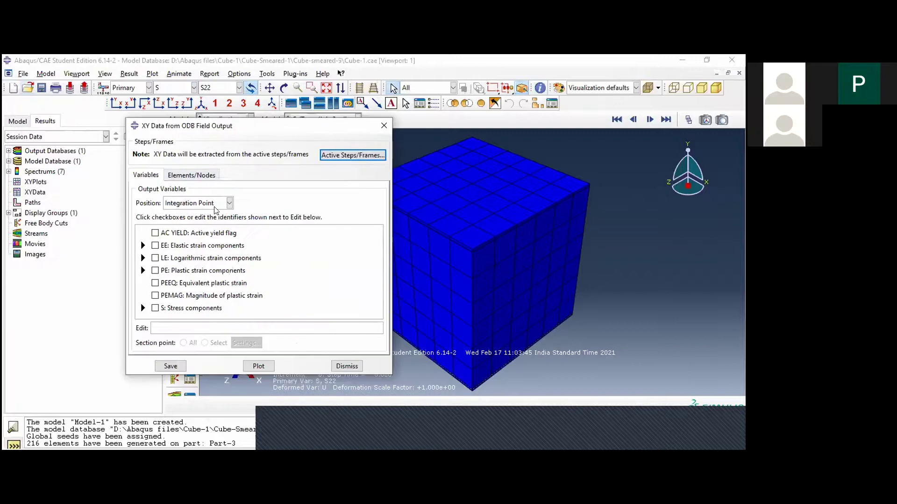
left_click(229, 204)
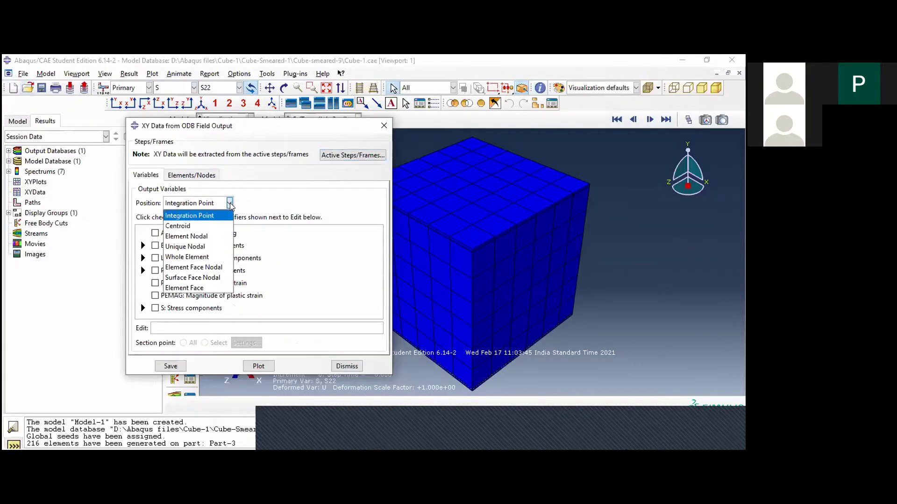
left_click(192, 246)
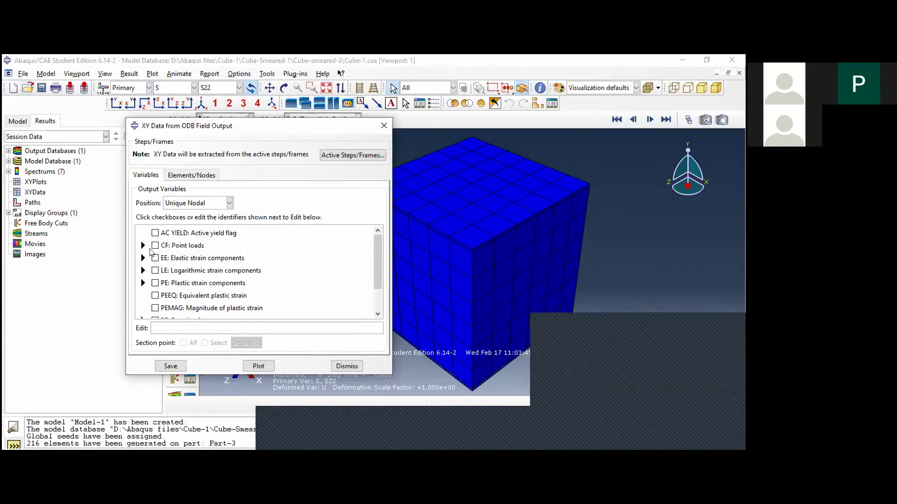
Select stress component S22 as the output variable for the XY data.
scroll(265, 271, "down", 3)
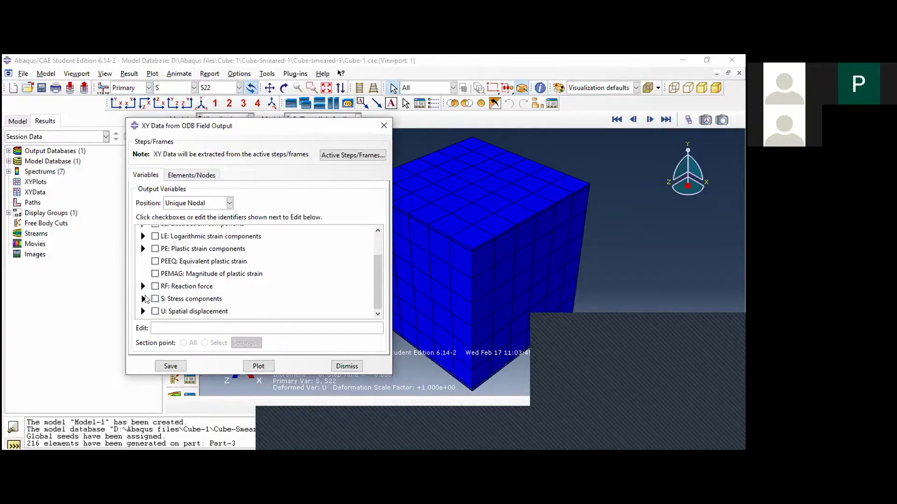
left_click(143, 299)
scroll(241, 301, "down", 4)
scroll(241, 299, "down", 2)
left_click(168, 272)
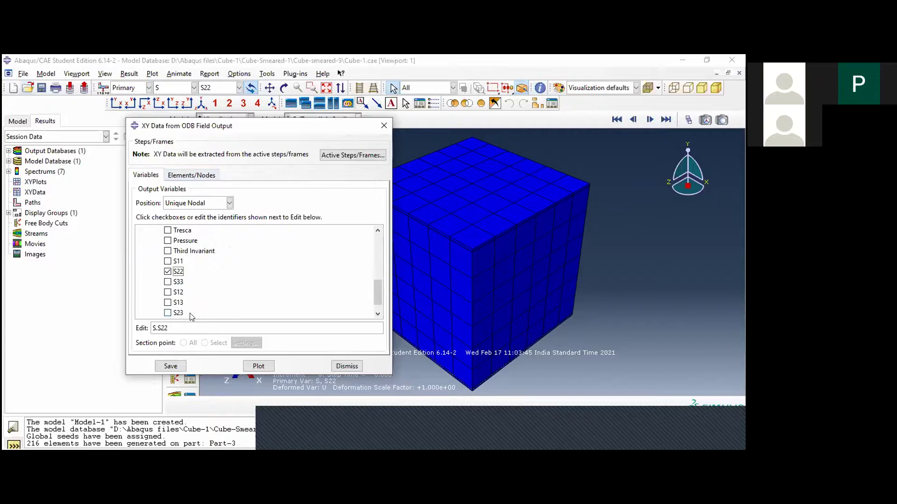
Choose node label 25 of CUBE-1 with viewport highlighting on, plot its S22 stress against time, and close the XY data dialog.
left_click(204, 176)
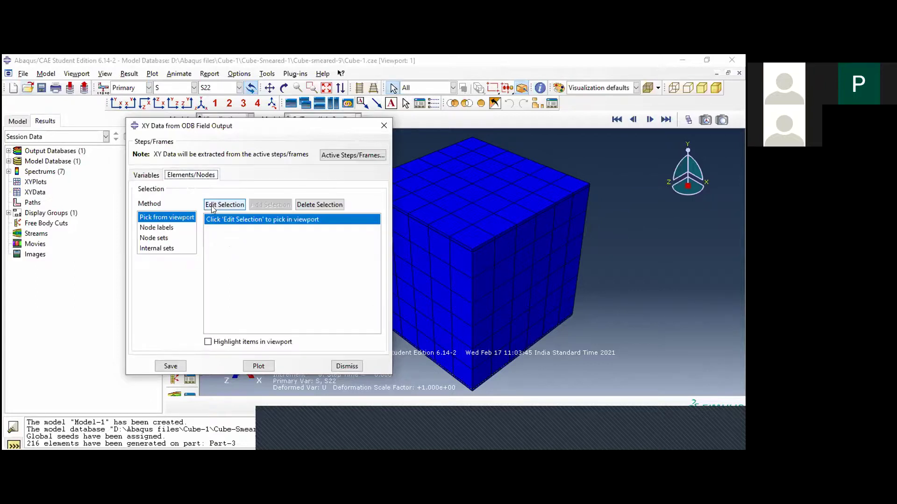
left_click(165, 228)
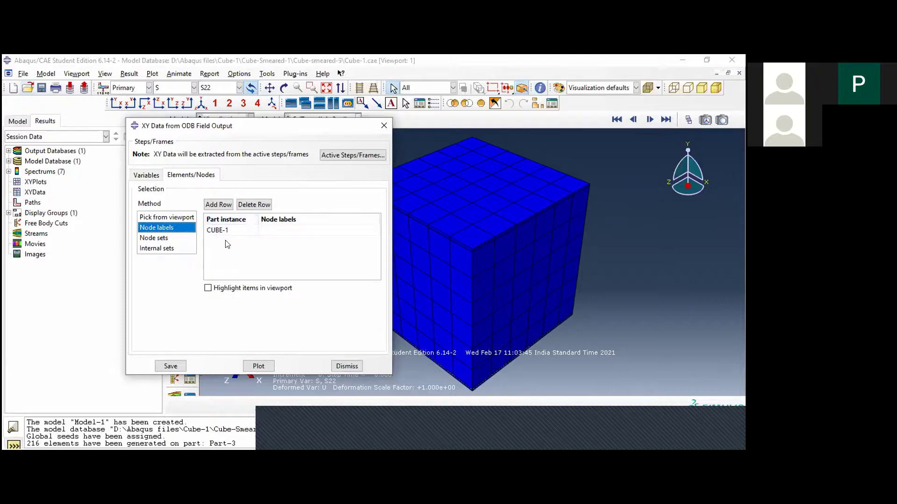
left_click(209, 289)
left_click(262, 230)
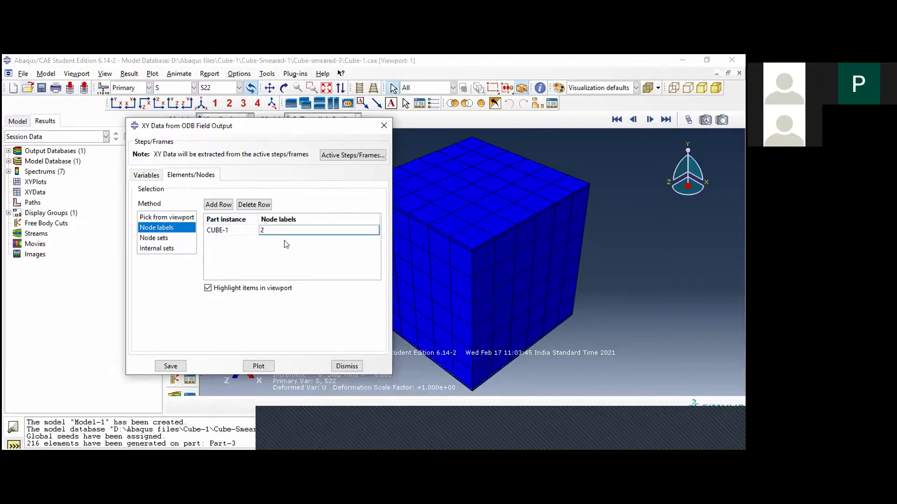
key("Return")
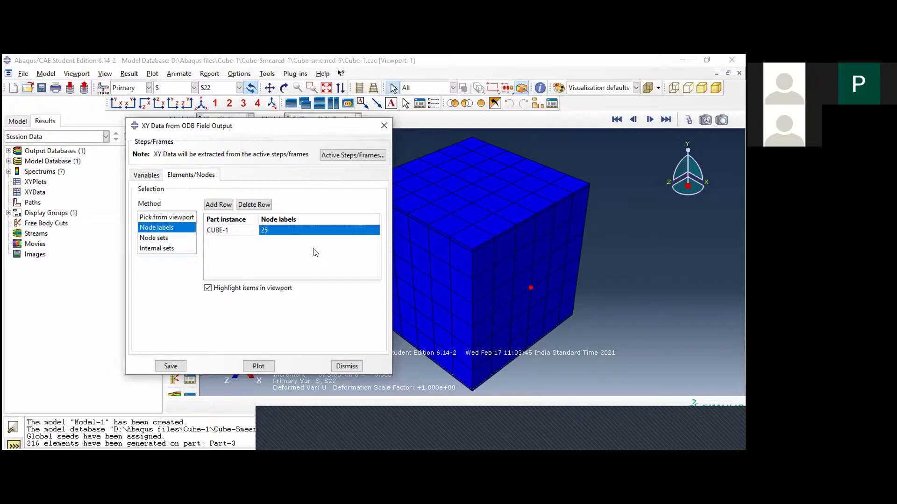
left_click(260, 367)
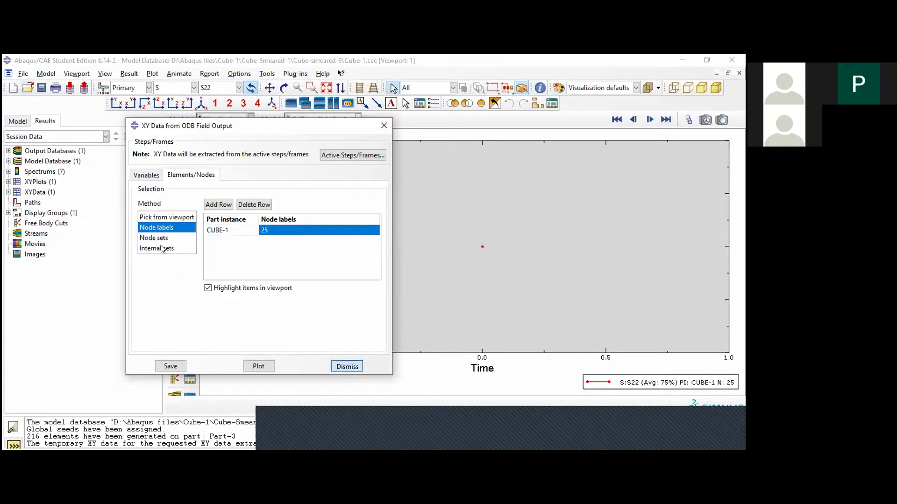
key("Escape")
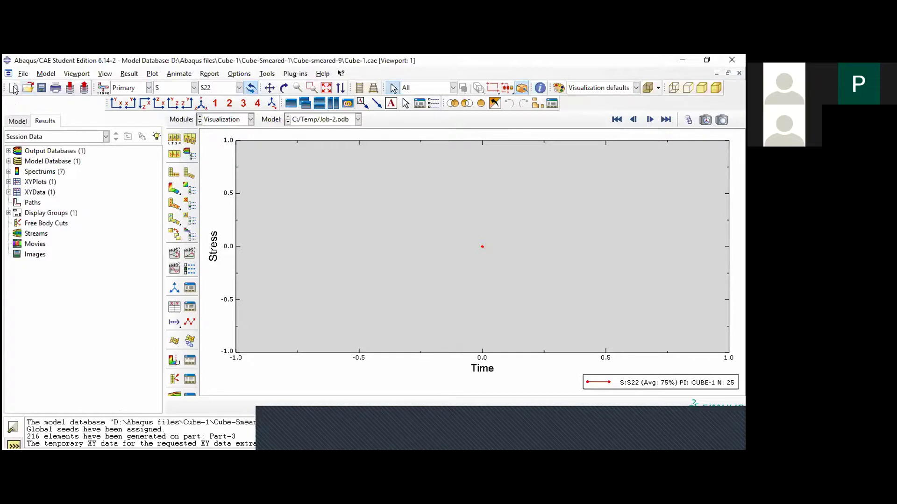
Close the output database C:/Temp/Job-2.odb.
left_click(22, 75)
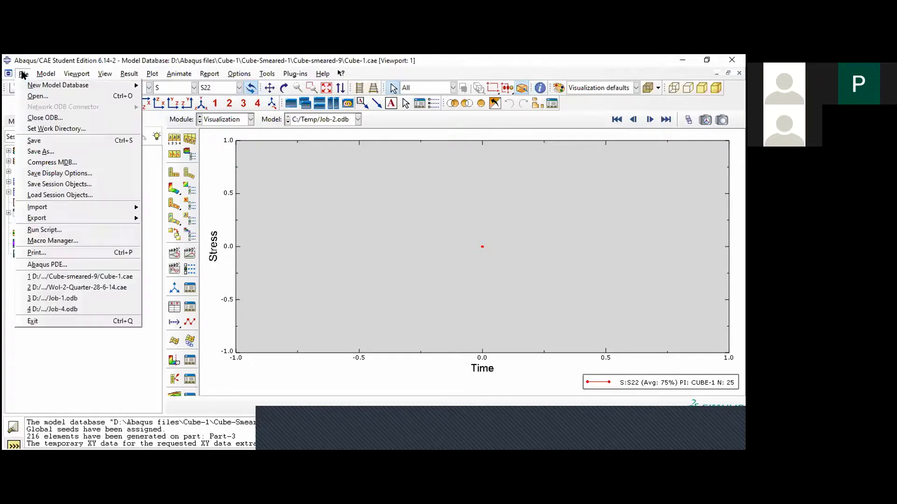
left_click(33, 117)
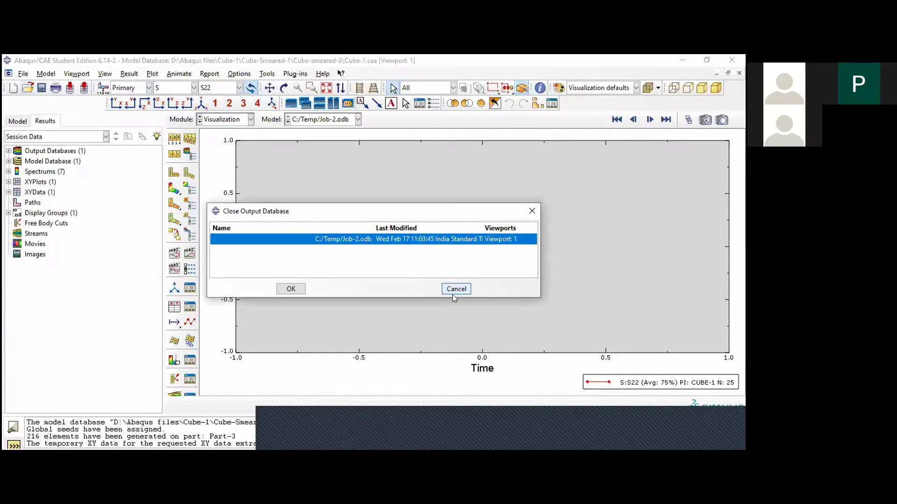
left_click(288, 289)
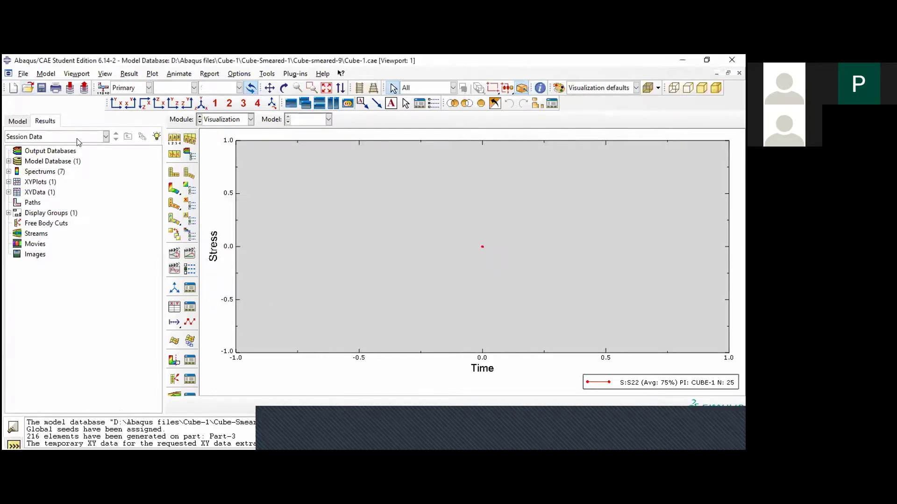
Open the output database Job-1.odb from the Cube-smeared-9 folder.
left_click(23, 75)
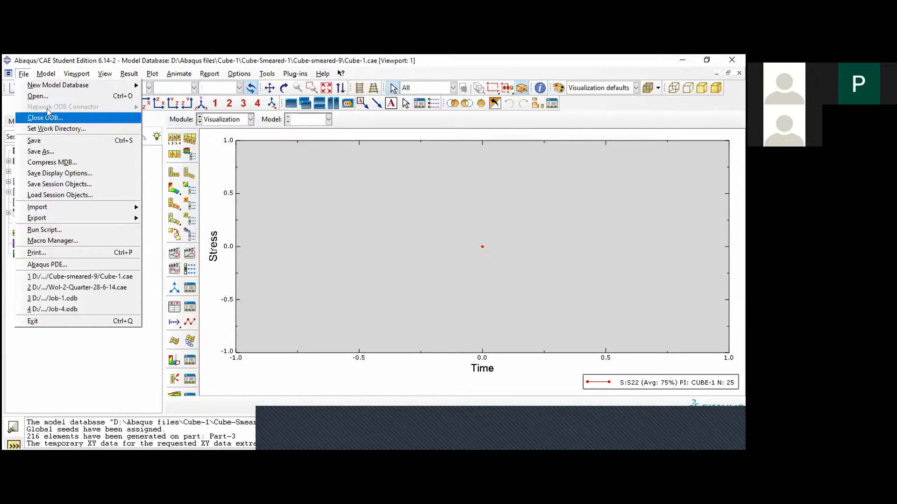
left_click(45, 97)
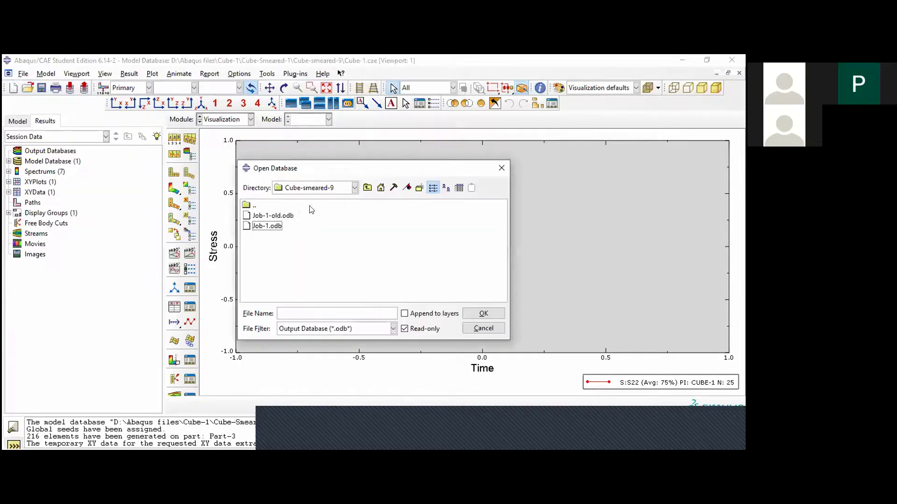
left_click(273, 226)
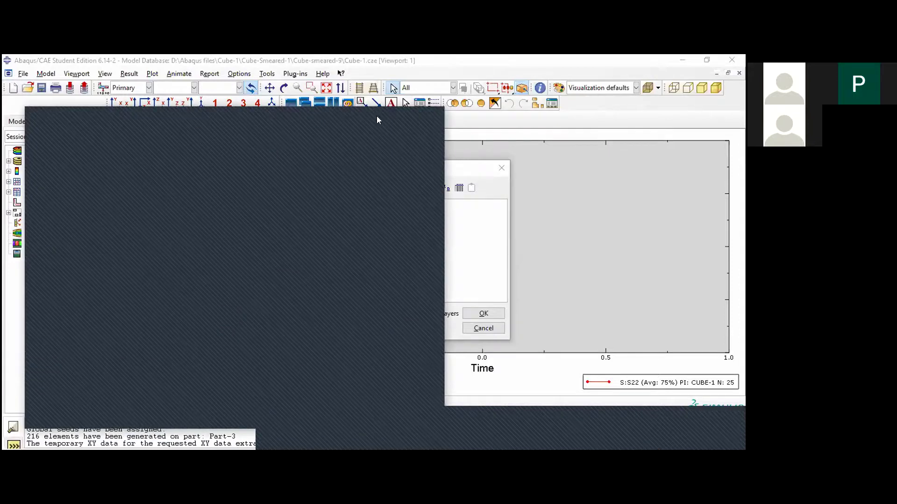
left_click(482, 316)
left_click(482, 316)
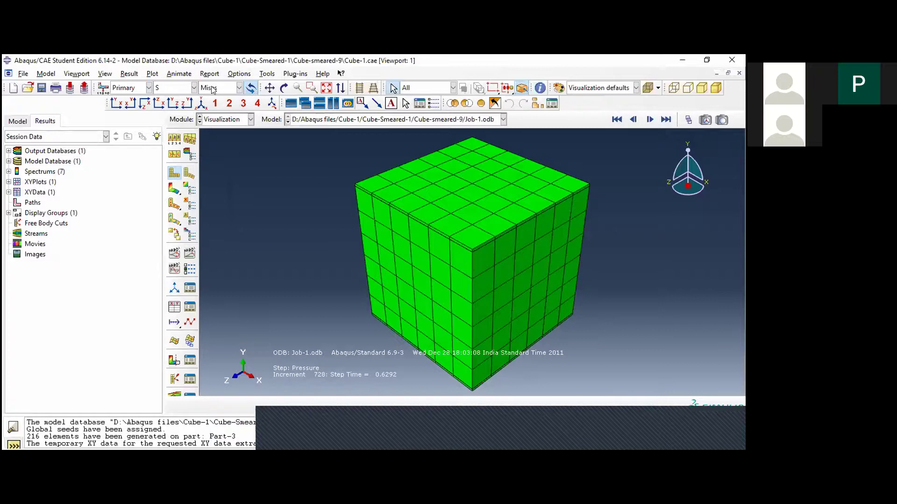
Plot stress contours on the deformed cube and set the displayed stress component to S22.
left_click(170, 188)
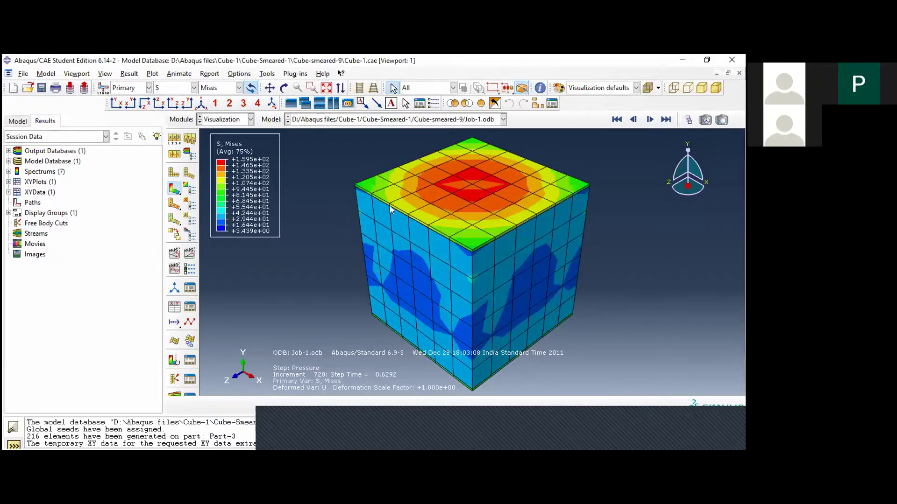
left_click(239, 88)
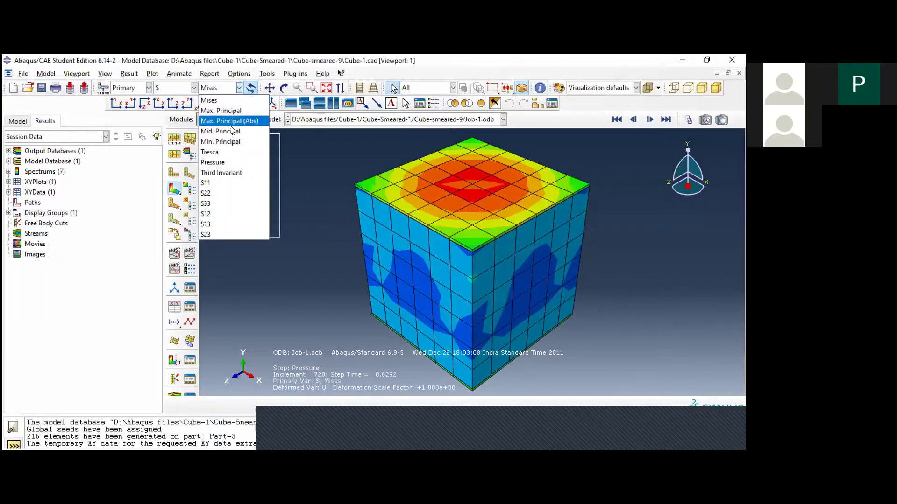
left_click(212, 193)
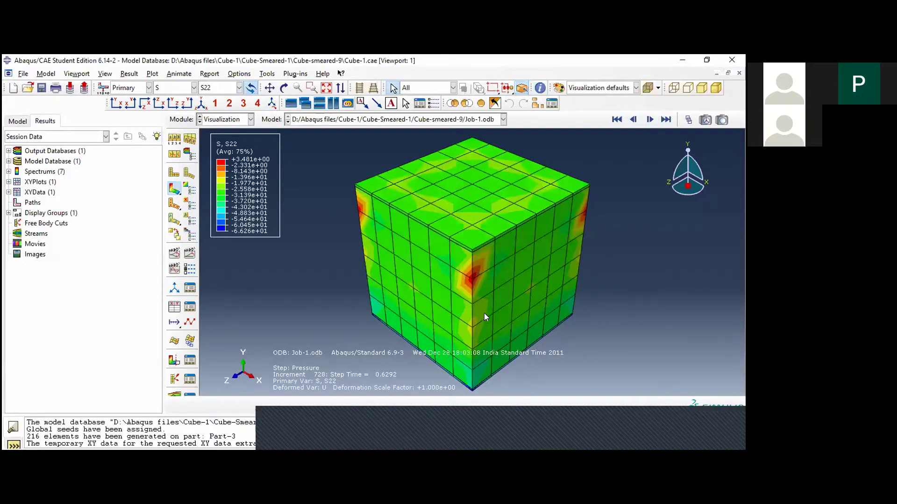
left_click(494, 226)
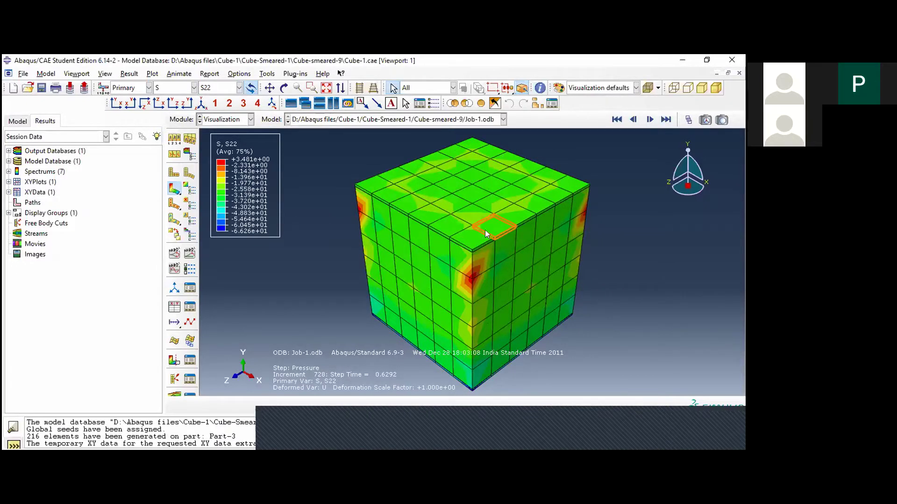
left_click(244, 377)
Start creating XY data from the ODB field output, keeping Unique Nodal position and S22 as the output variable.
left_click(173, 309)
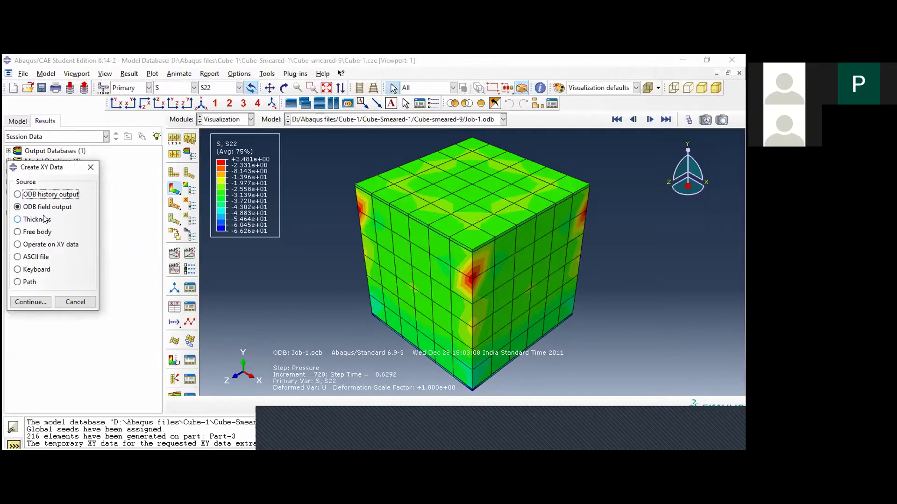
left_click(32, 302)
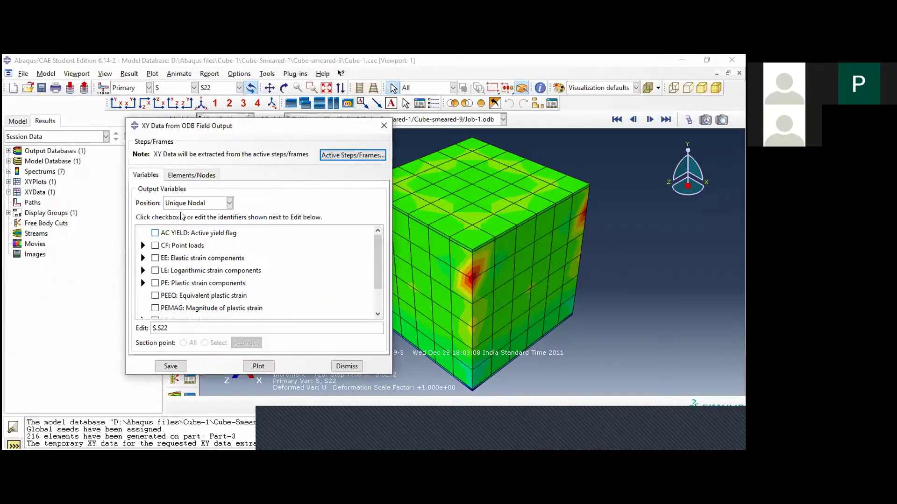
scroll(179, 288, "down", 2)
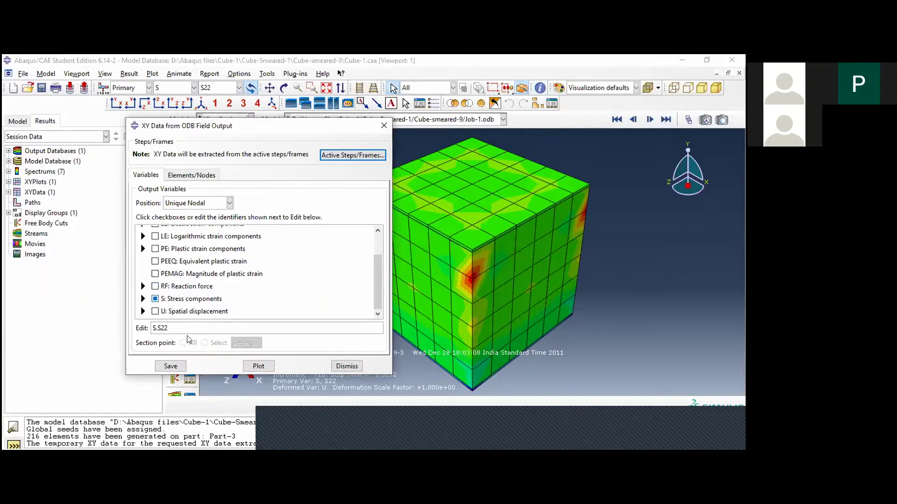
Choose node label 25 of CUBE-1 with viewport highlighting on, plot its S22 stress against time, and uncover the graph.
left_click(202, 176)
left_click(156, 229)
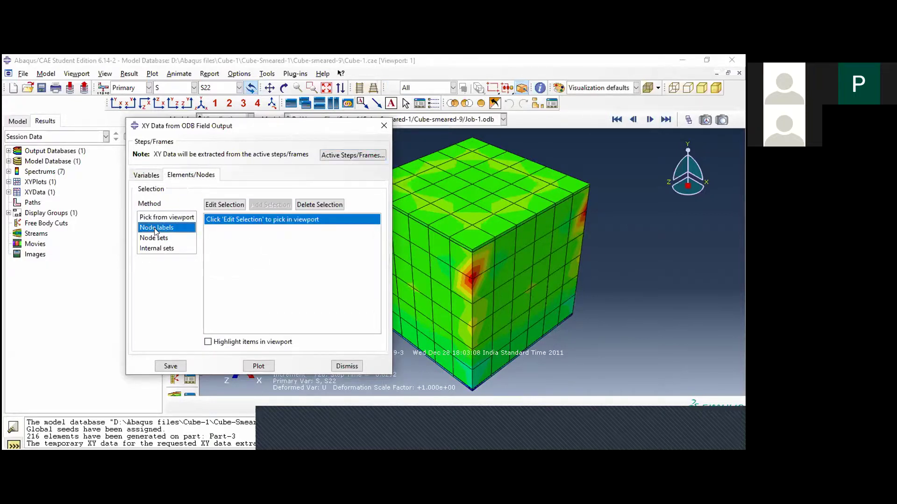
left_click(267, 230)
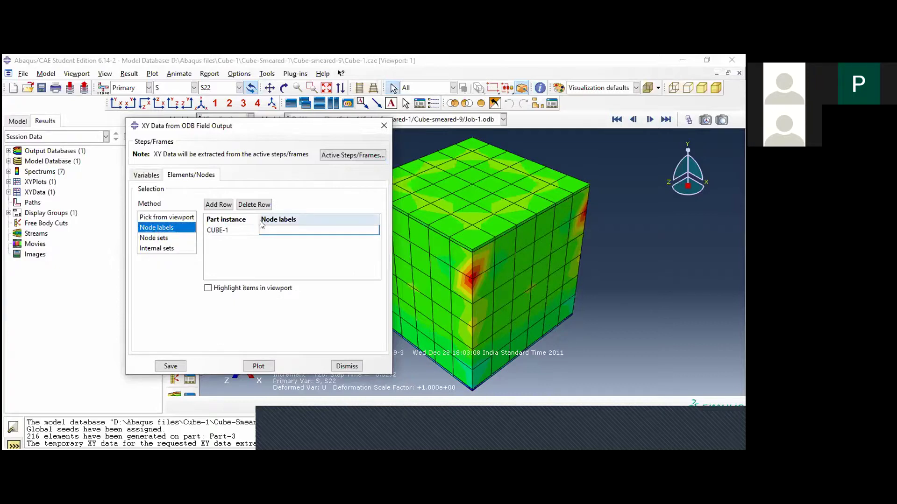
type("25")
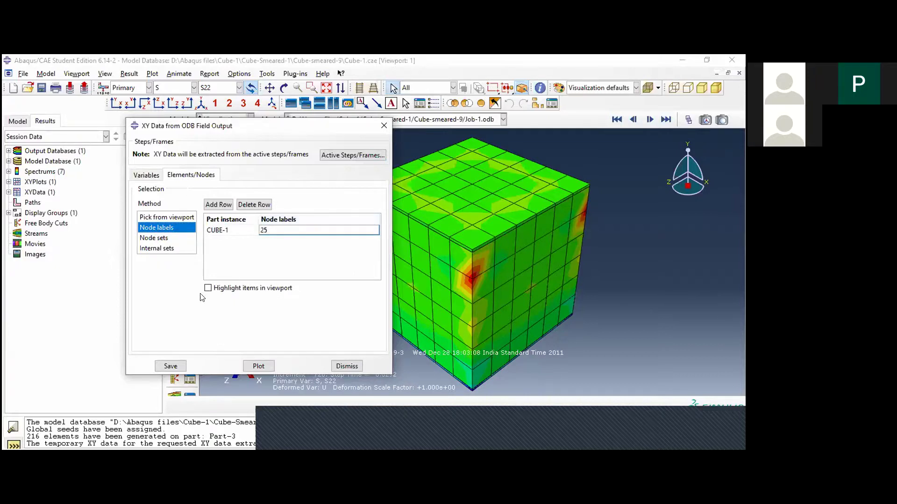
left_click(208, 288)
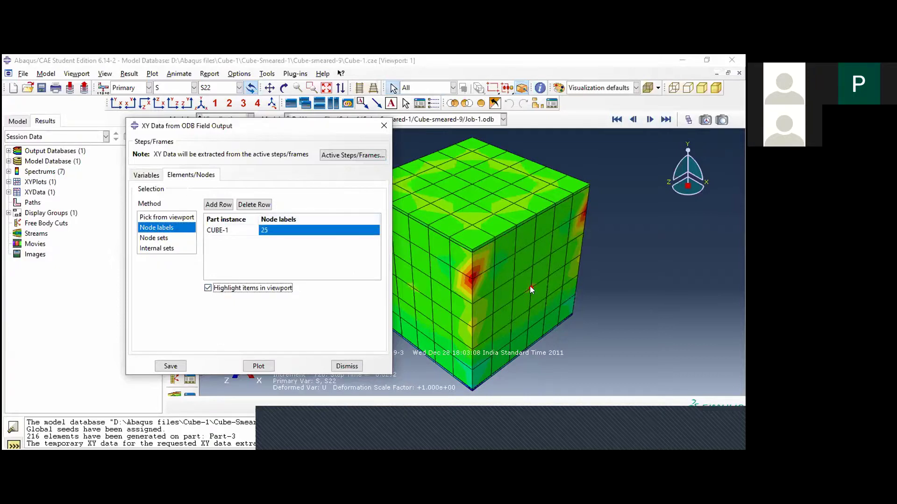
left_click(257, 367)
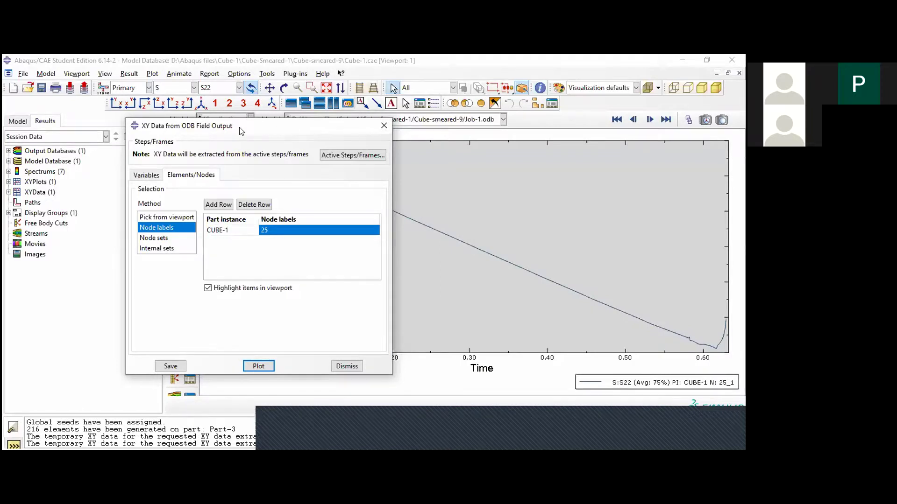
left_click_drag(241, 131, 38, 289)
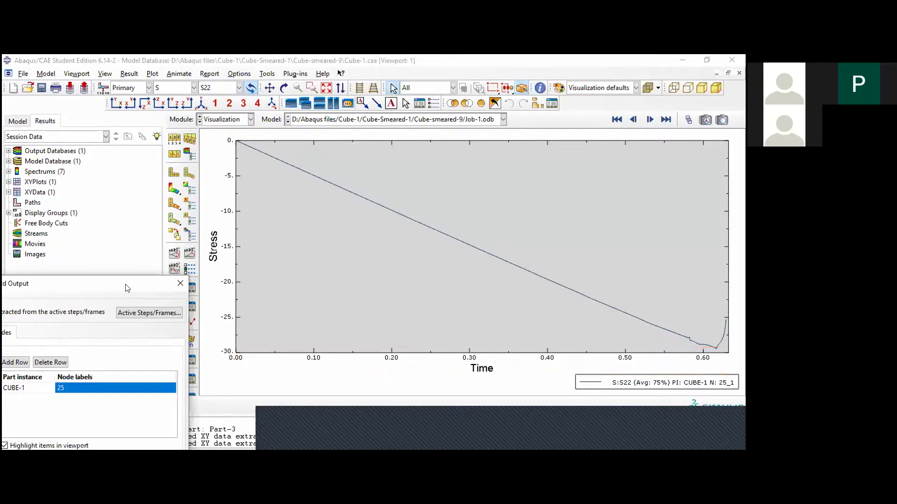
Open the S22 XY data of CUBE-1 node 25 for editing to show its time and stress table.
left_click_drag(127, 286, 519, 205)
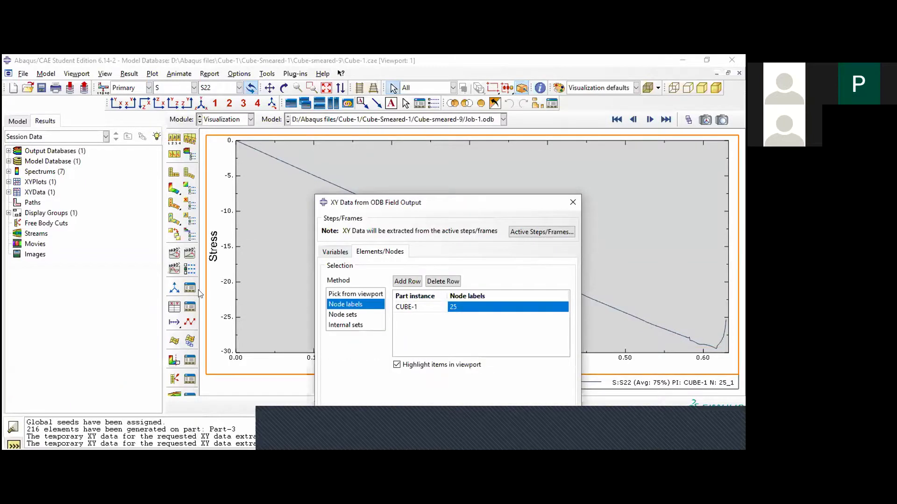
left_click(8, 192)
left_click(51, 203)
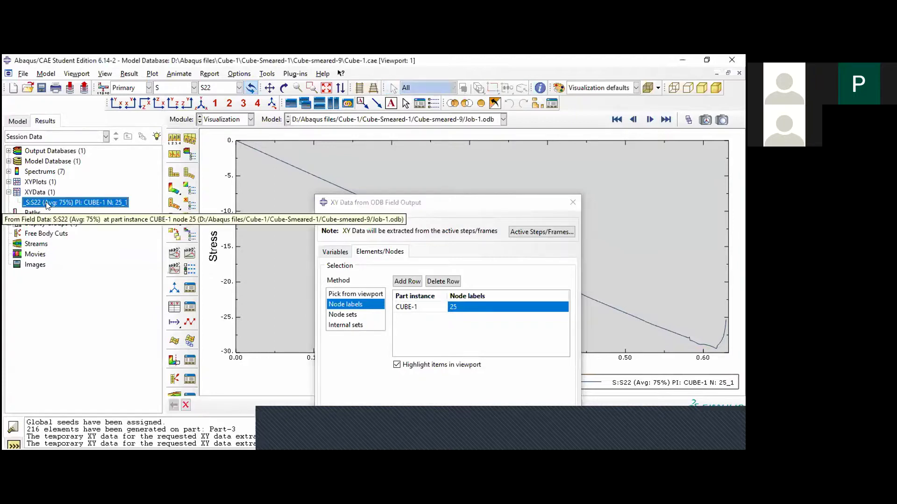
right_click(48, 203)
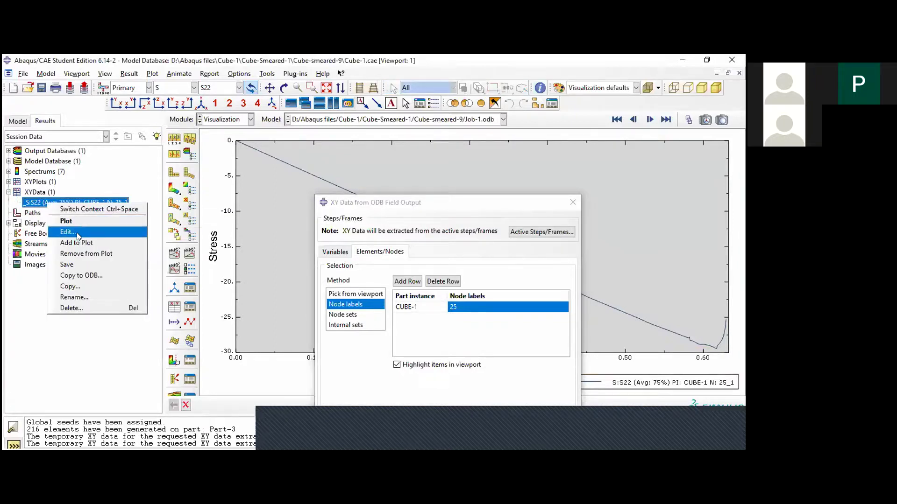
left_click(78, 234)
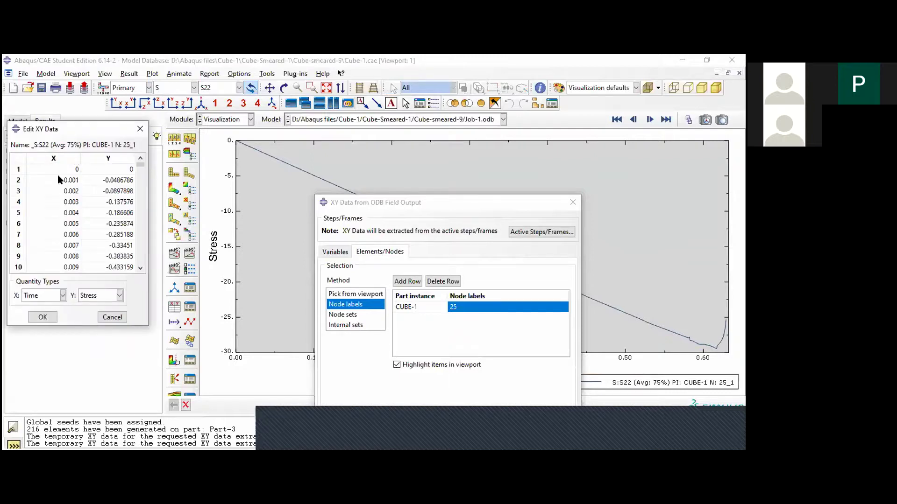
Select all X and Y values in the XY data table, from row 1 through row 729.
left_click(56, 168)
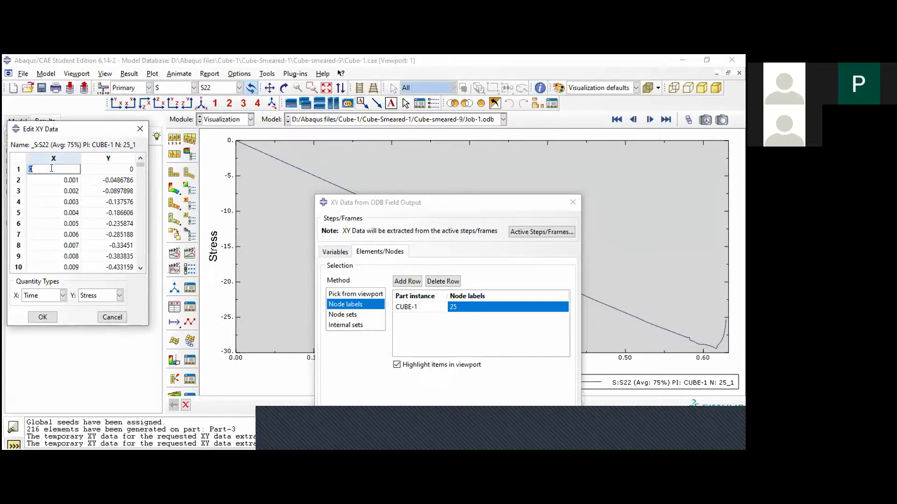
left_click(128, 269, "shift")
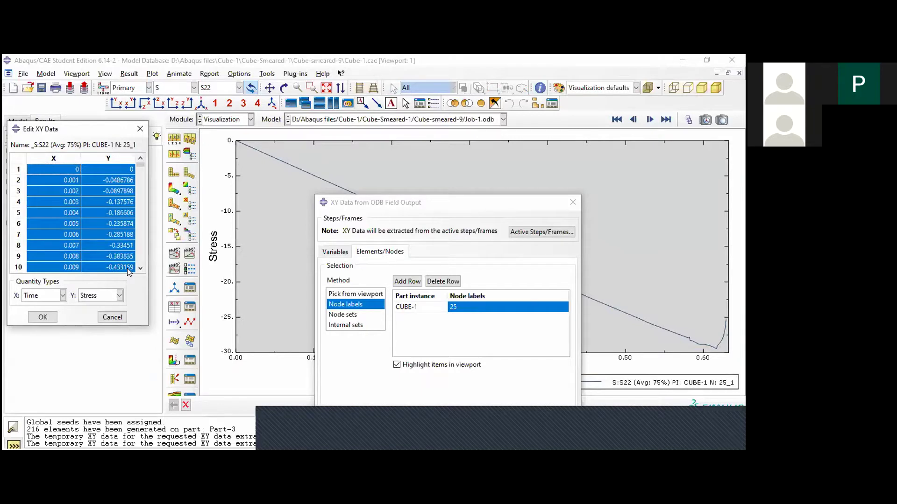
scroll(139, 184, "down", 16)
left_click_drag(140, 165, 145, 278)
left_click(127, 269, "shift")
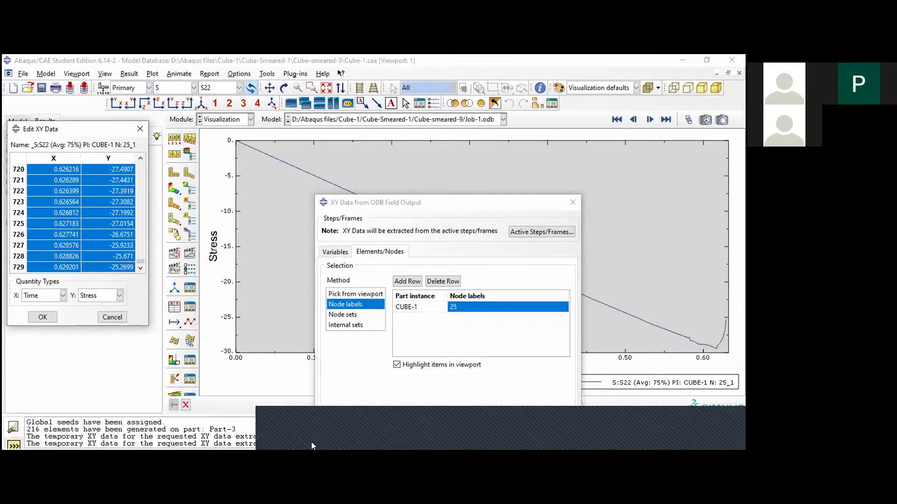
Dismiss the XY data extraction dialog and cancel editing of the node 25 XY data.
left_click(612, 269)
left_click_drag(355, 202, 111, 138)
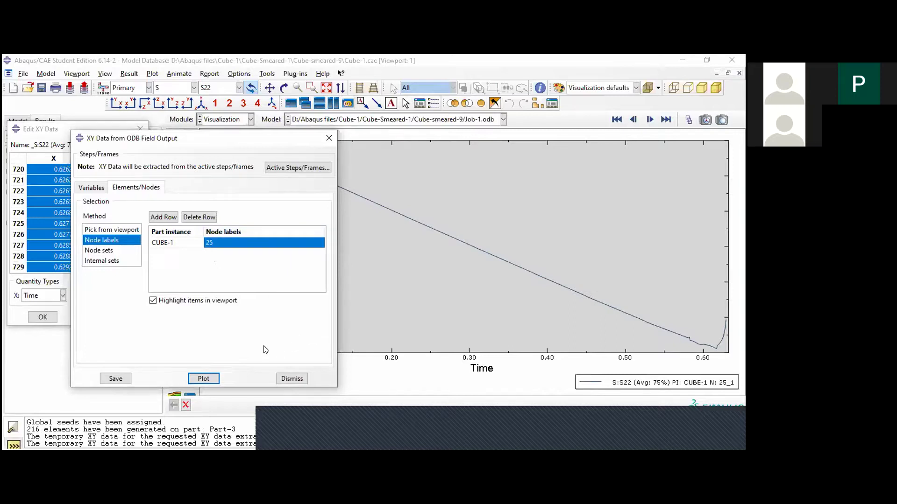
left_click(292, 379)
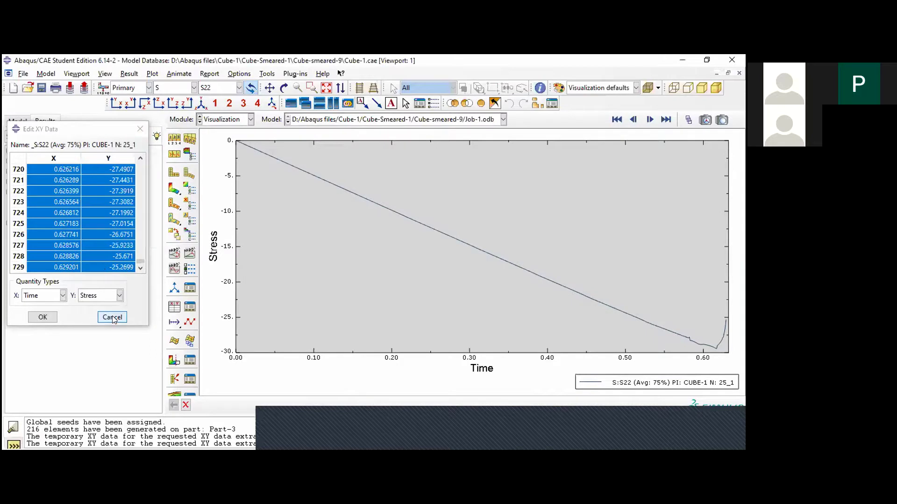
key("Escape")
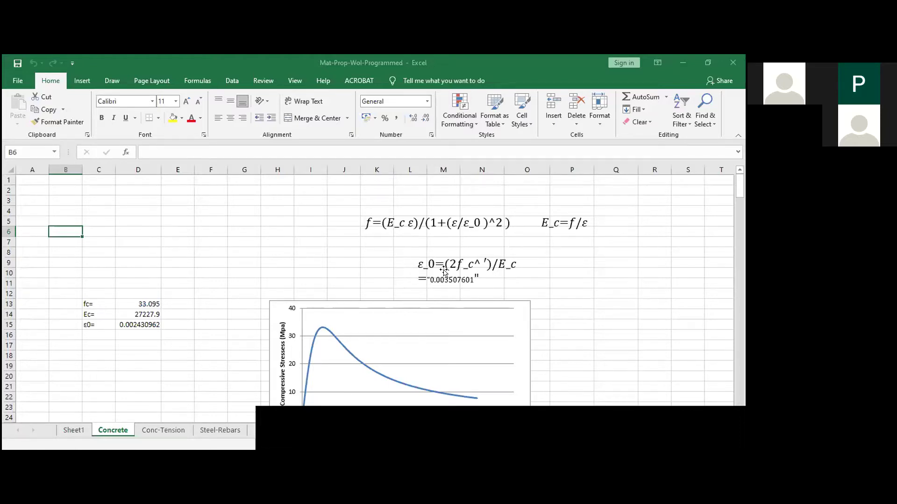
Switch to the Mat-Prop-Wol-Programmed Excel workbook and examine the Concrete sheet's compressive stress-strain curve, strain and stress columns, and fc input.
scroll(446, 270, "down", 4)
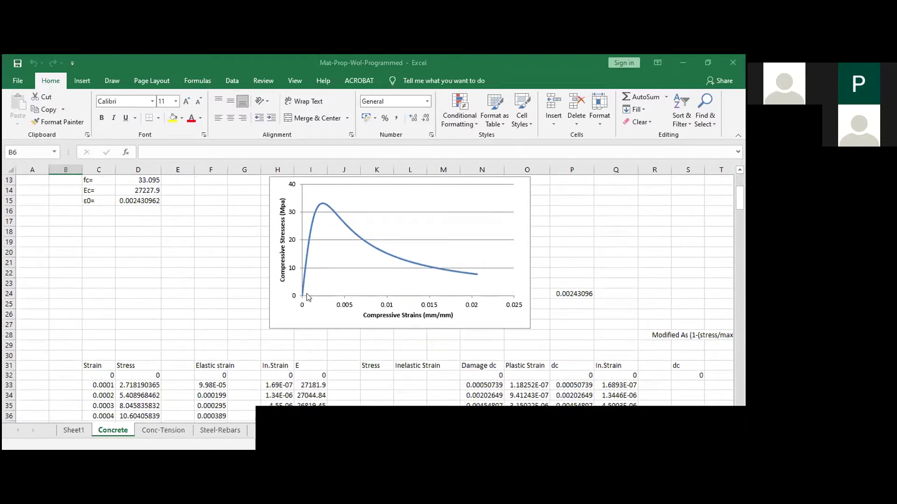
scroll(194, 359, "down", 2)
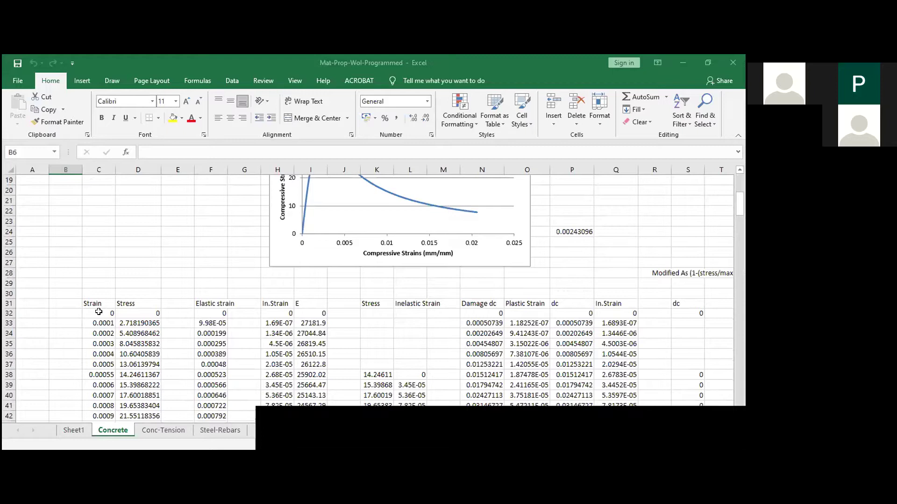
left_click(98, 312)
left_click(95, 324)
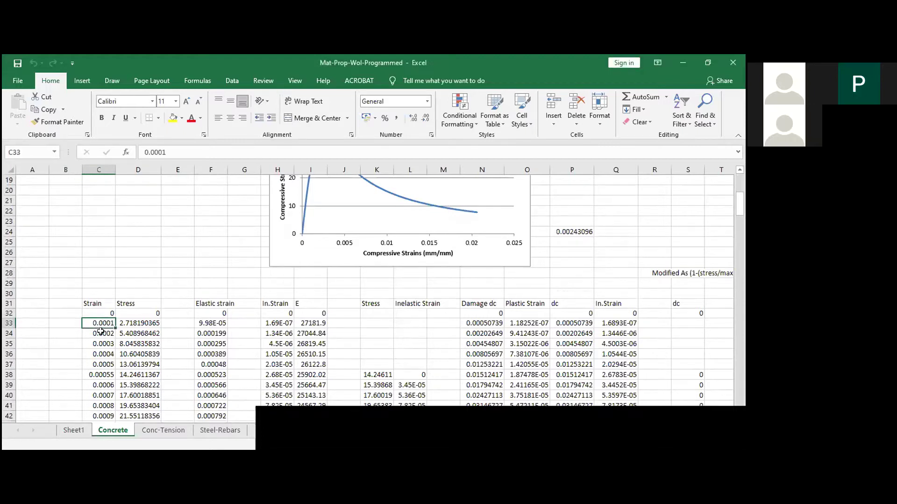
scroll(100, 338, "down", 16)
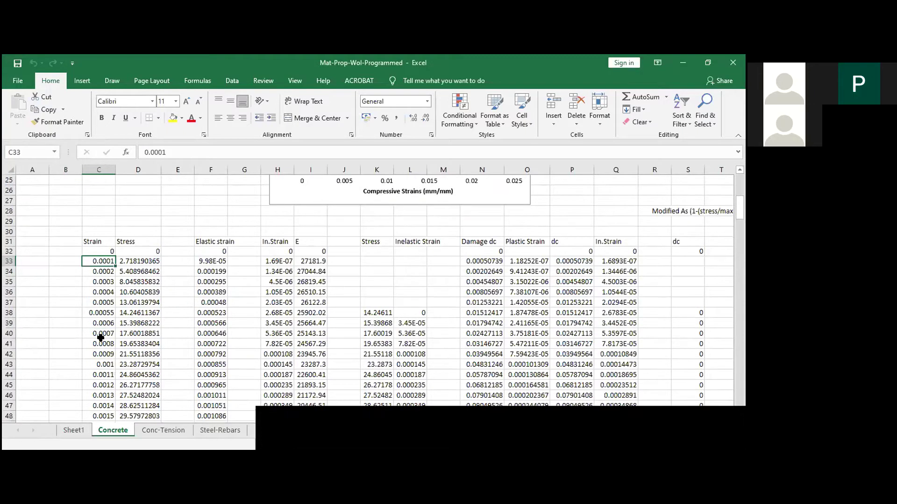
scroll(101, 339, "down", 18)
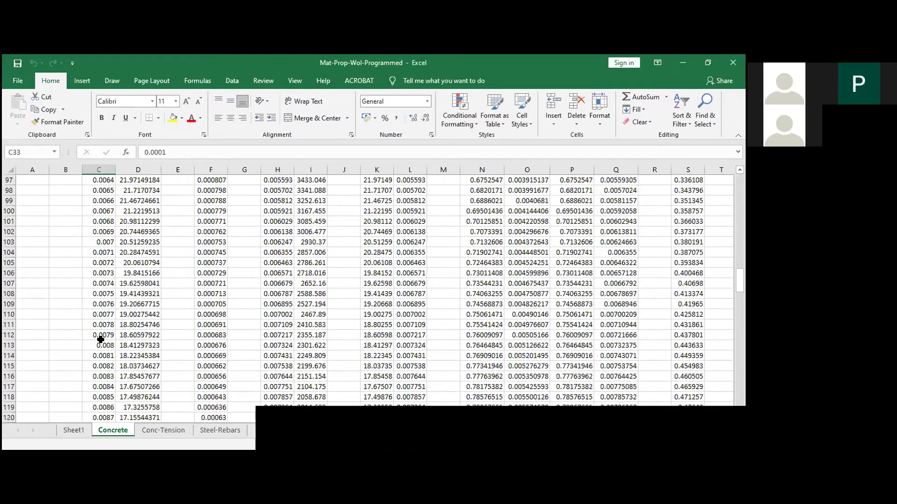
scroll(100, 339, "up", 11)
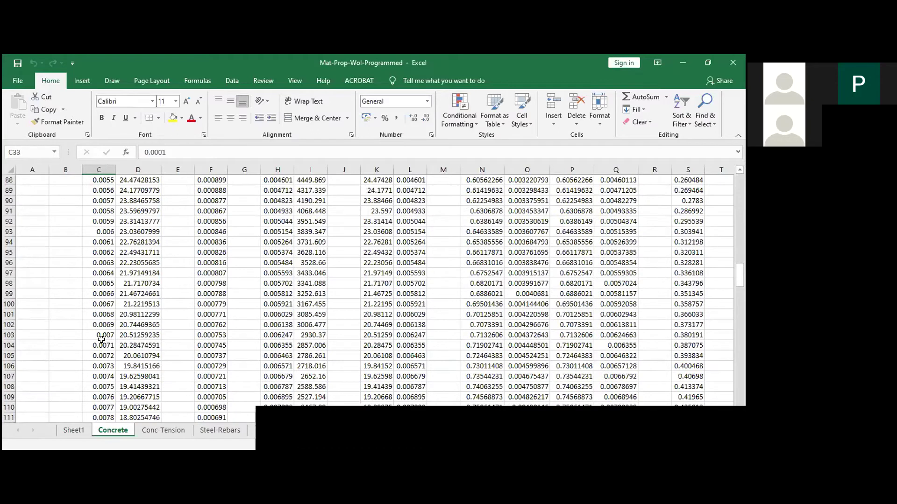
scroll(101, 340, "up", 20)
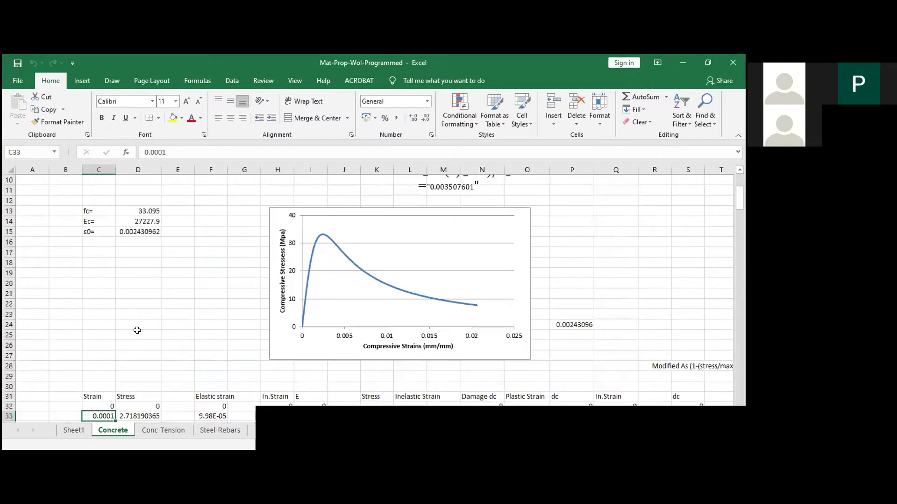
scroll(115, 213, "up", 1)
left_click(137, 209)
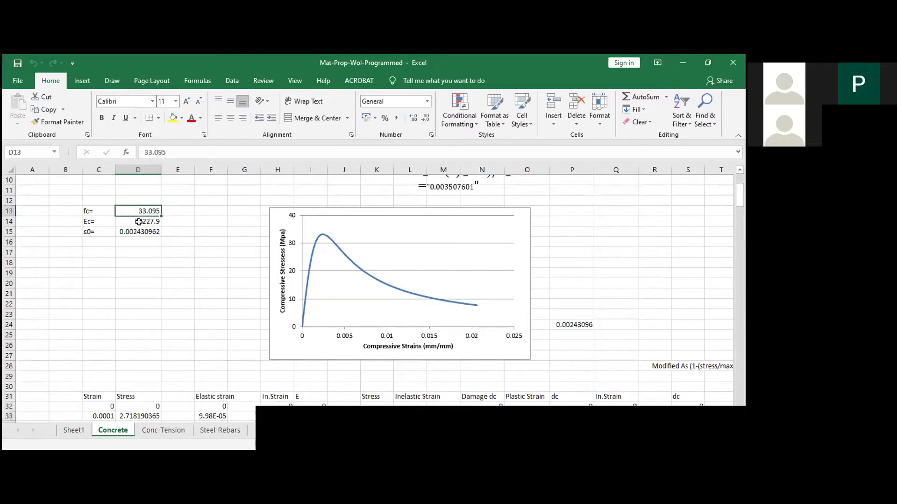
Inspect the Ec value, the ε0 formula and the cell references of the stress formula in D33 on the Concrete sheet.
left_click(145, 222)
left_click(138, 231)
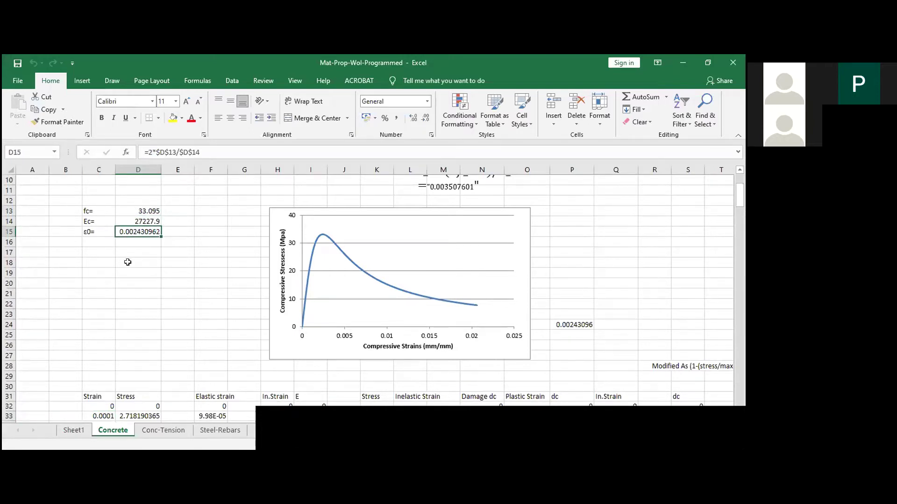
scroll(172, 293, "down", 1)
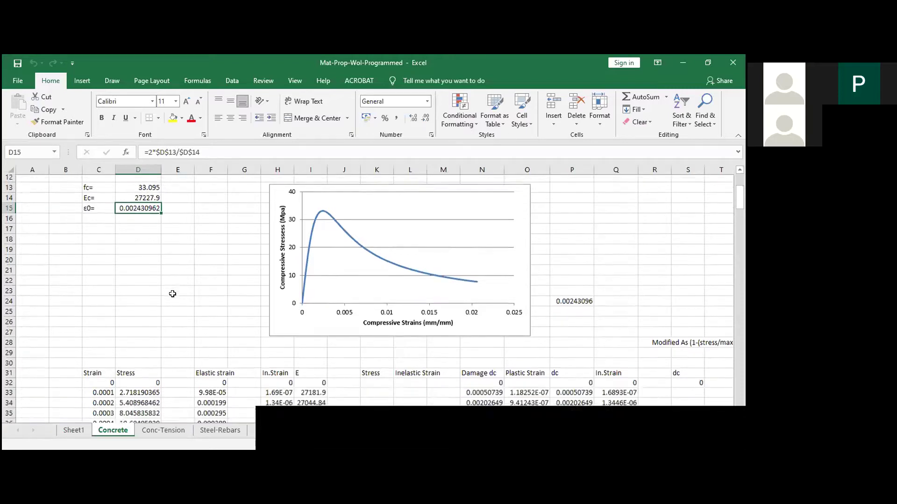
left_click(141, 385)
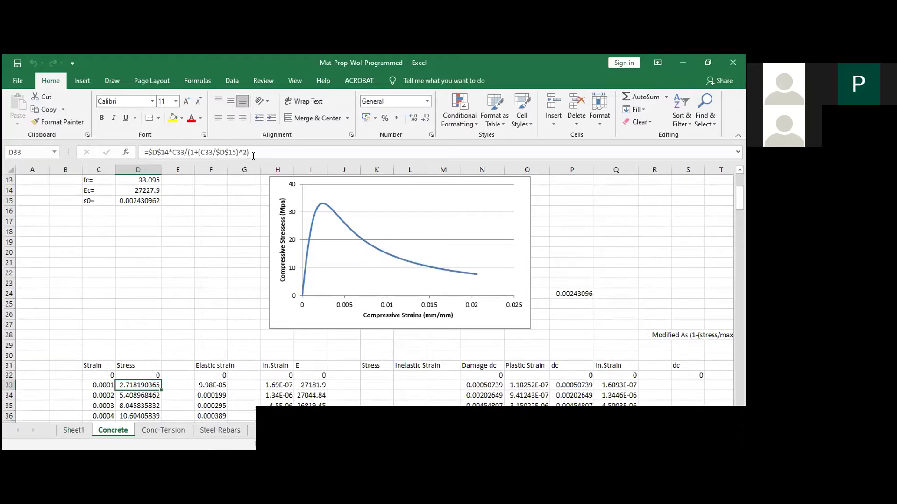
left_click(272, 151)
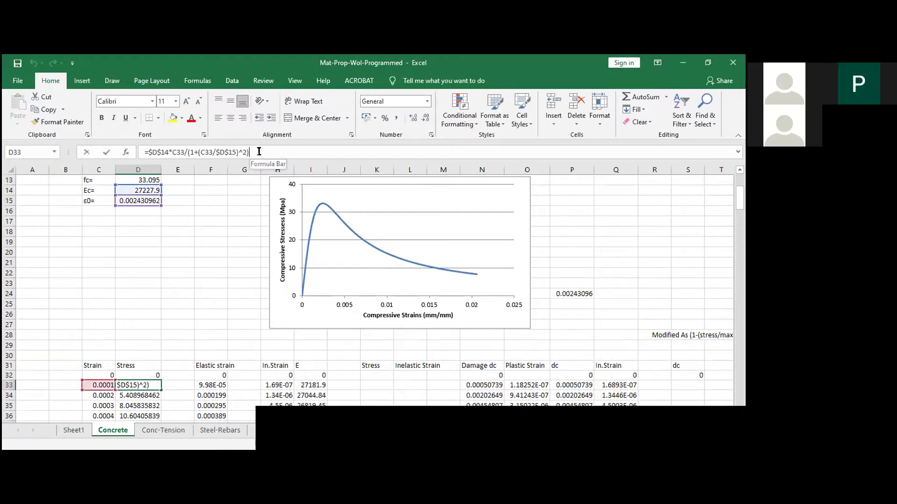
scroll(145, 259, "down", 1)
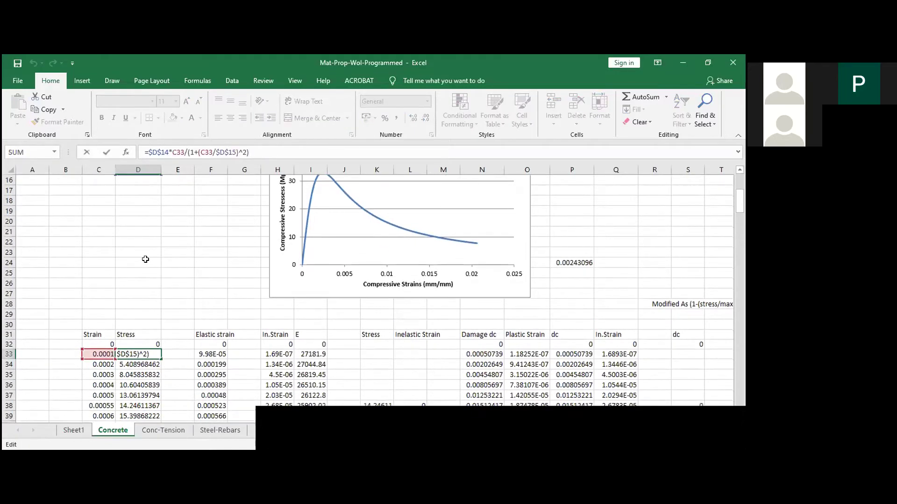
scroll(145, 259, "up", 1)
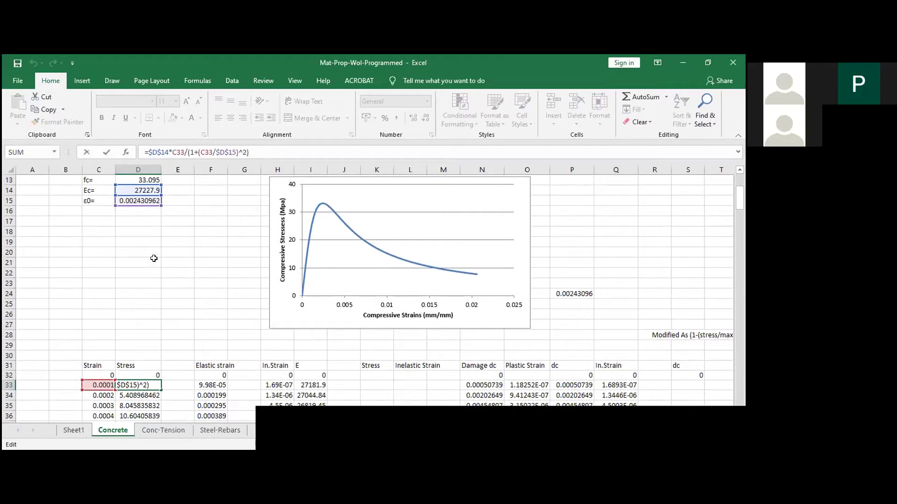
key("Escape")
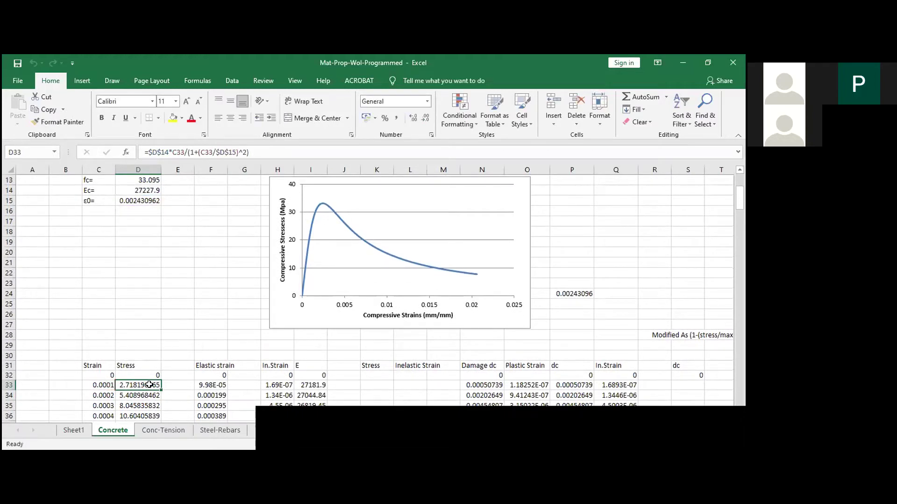
Review the strain and stress columns of the Concrete sheet and select the compressive stress-strain chart to highlight its source data.
scroll(142, 388, "down", 7)
scroll(144, 387, "down", 6)
scroll(104, 385, "down", 4)
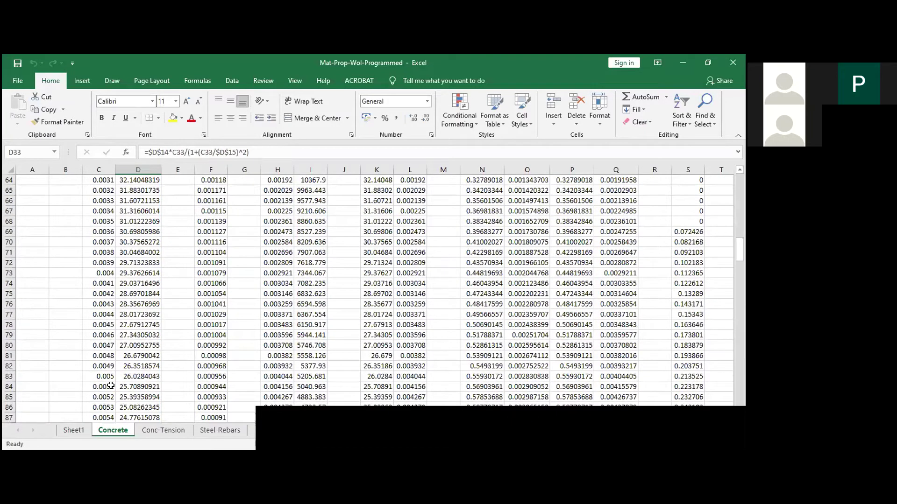
scroll(112, 383, "up", 16)
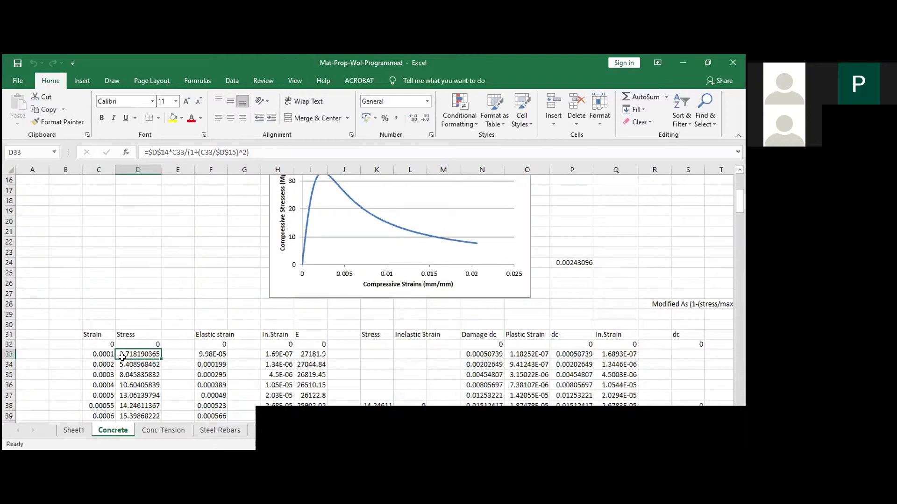
scroll(192, 299, "up", 1)
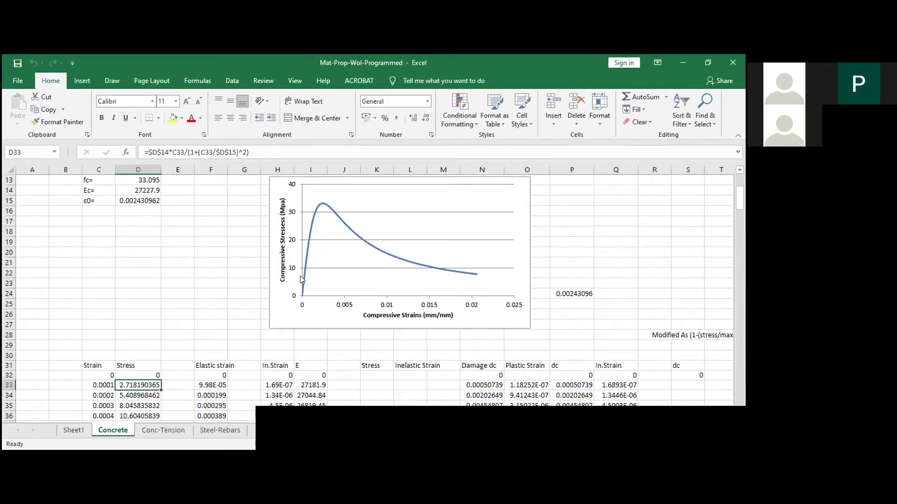
scroll(224, 319, "up", 1)
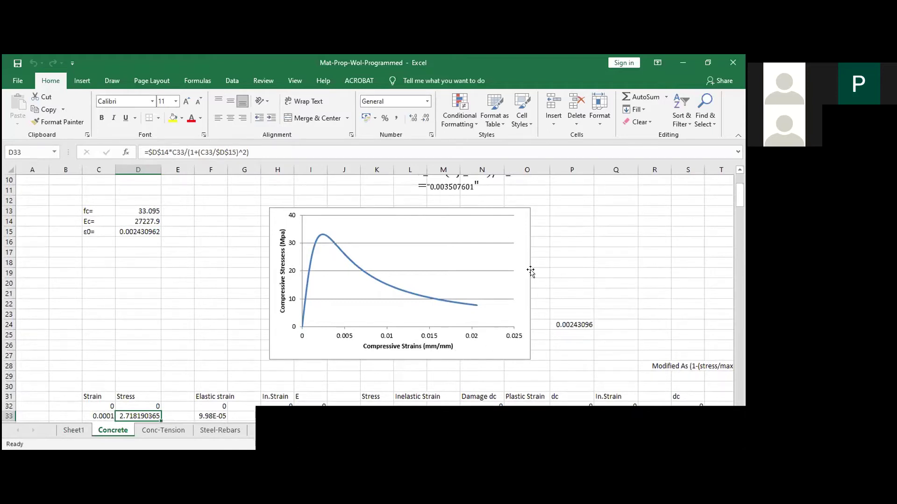
left_click(496, 349)
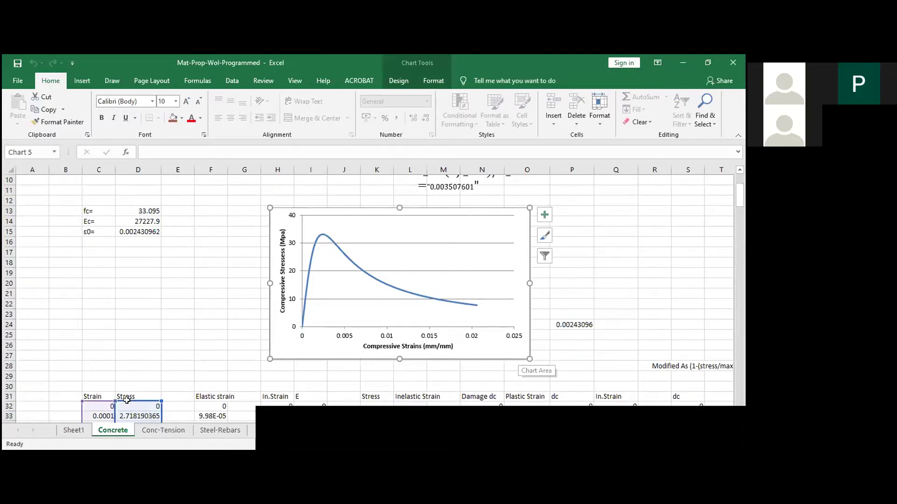
Highlight row 38 of the Concrete sheet and examine its values in the elastic strain, stress and inelastic strain columns.
scroll(194, 322, "down", 3)
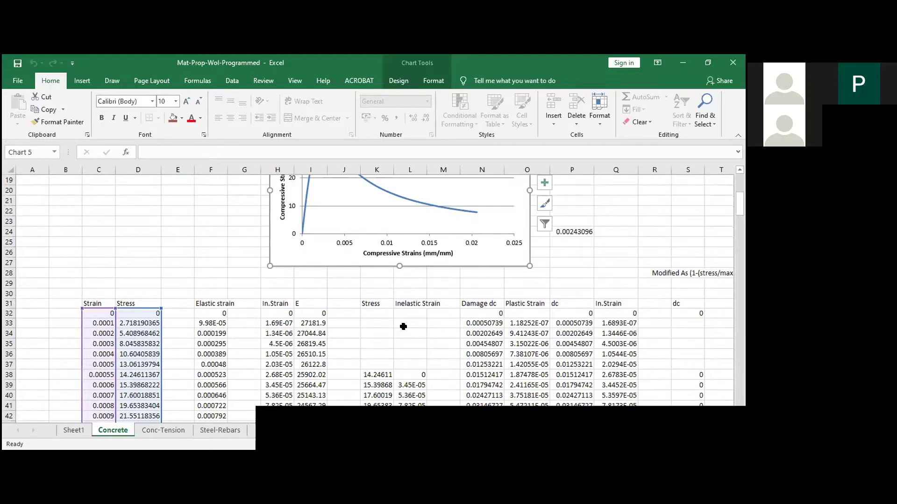
scroll(394, 331, "down", 2)
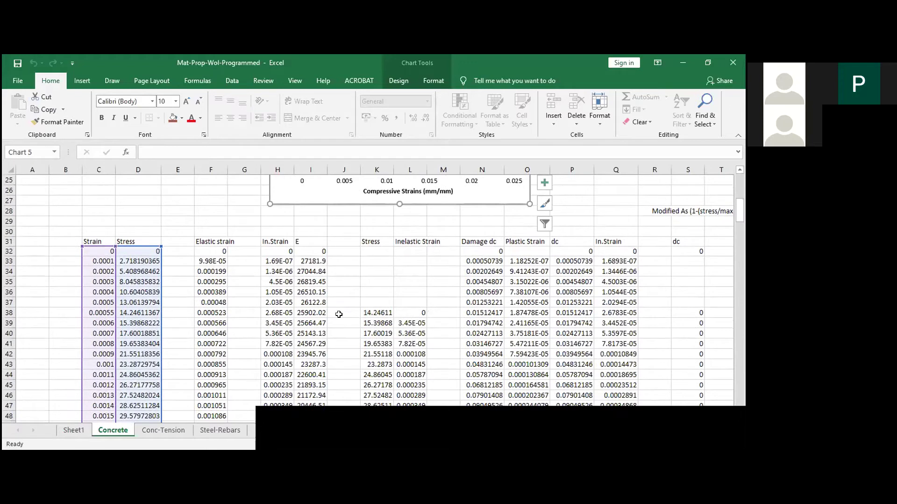
left_click(9, 313)
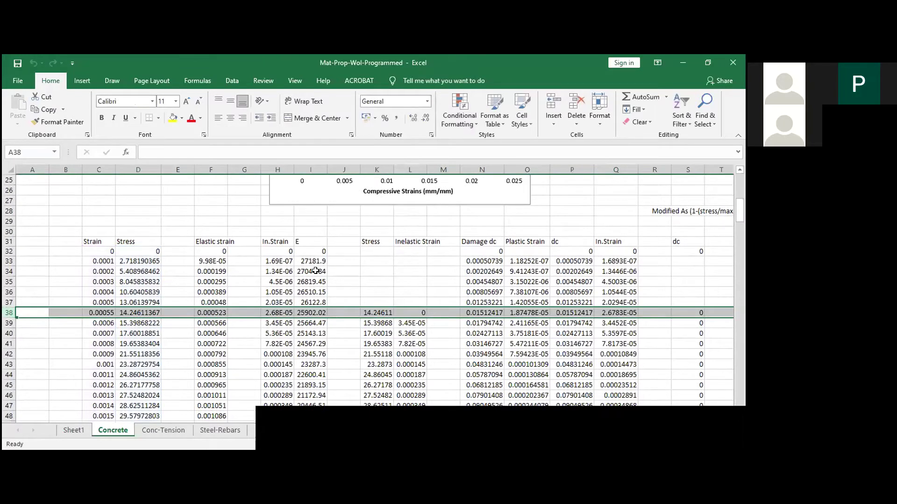
scroll(315, 271, "up", 1)
scroll(313, 270, "up", 1)
scroll(340, 312, "down", 1)
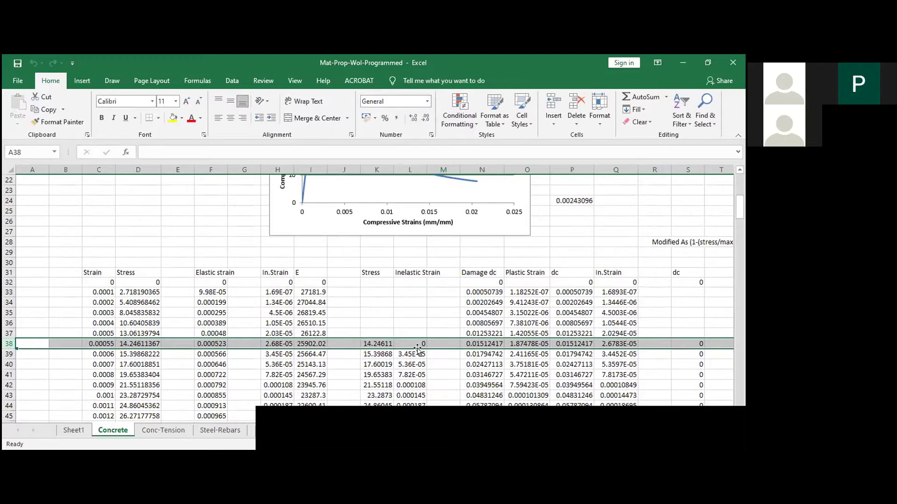
Inspect the Damage dc formula in N33 and review the damage, plastic strain and inelastic strain columns.
left_click(485, 293)
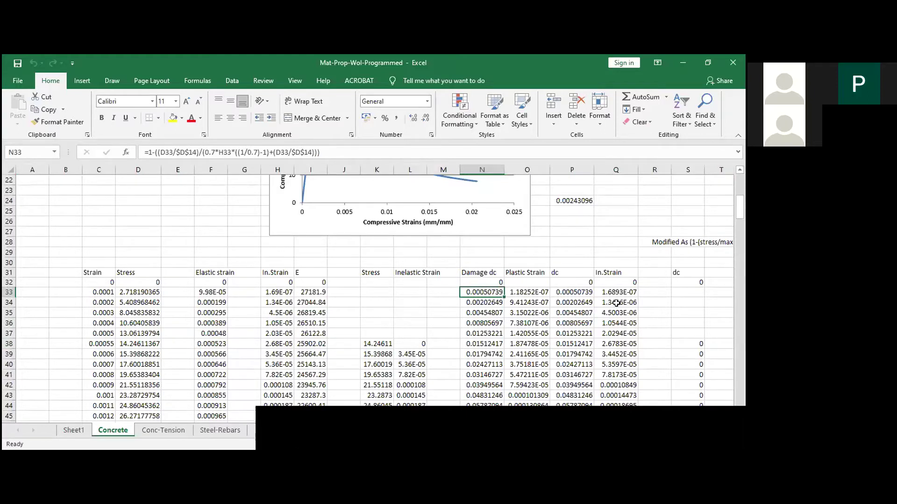
scroll(610, 314, "down", 11)
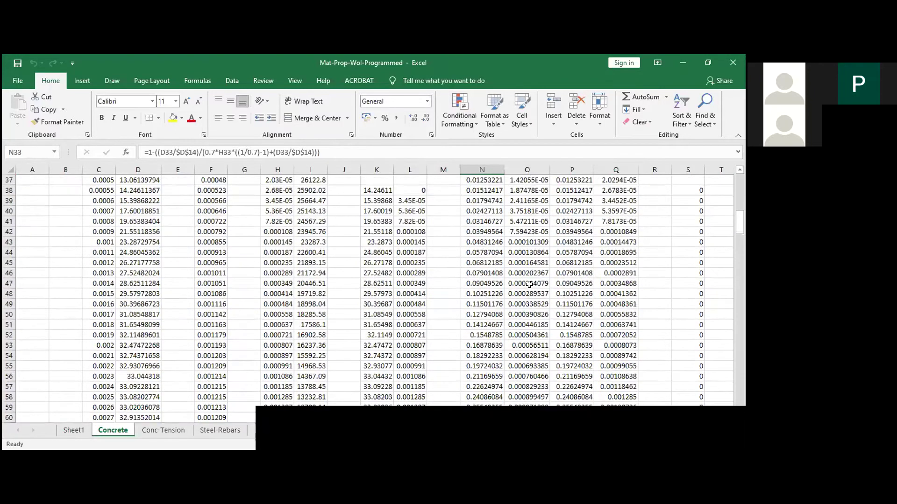
scroll(514, 279, "down", 1)
scroll(509, 285, "up", 8)
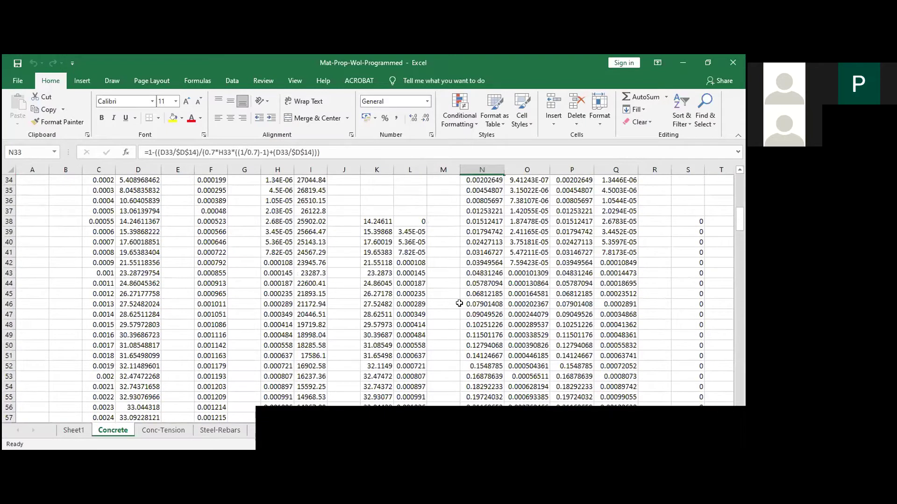
scroll(459, 303, "up", 7)
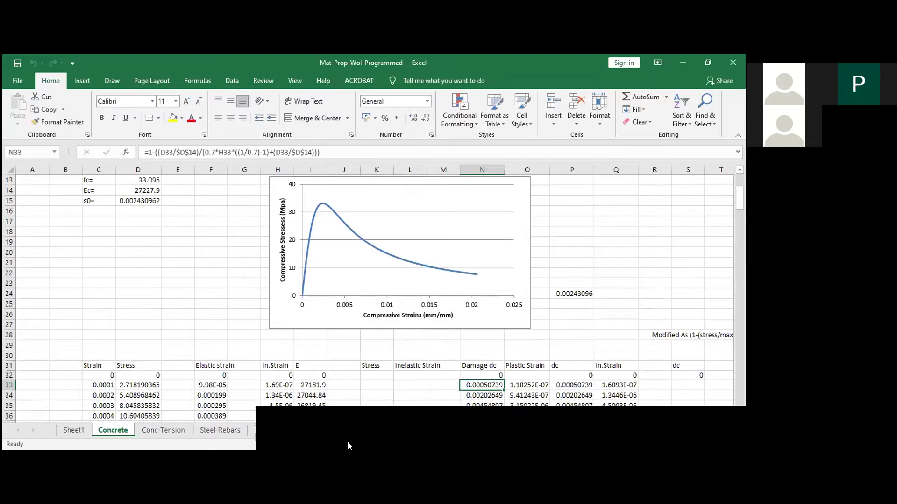
Examine the Concrete Tension Damage and Concrete Tension Stiffening tables further across the Concrete sheet.
left_click(643, 424)
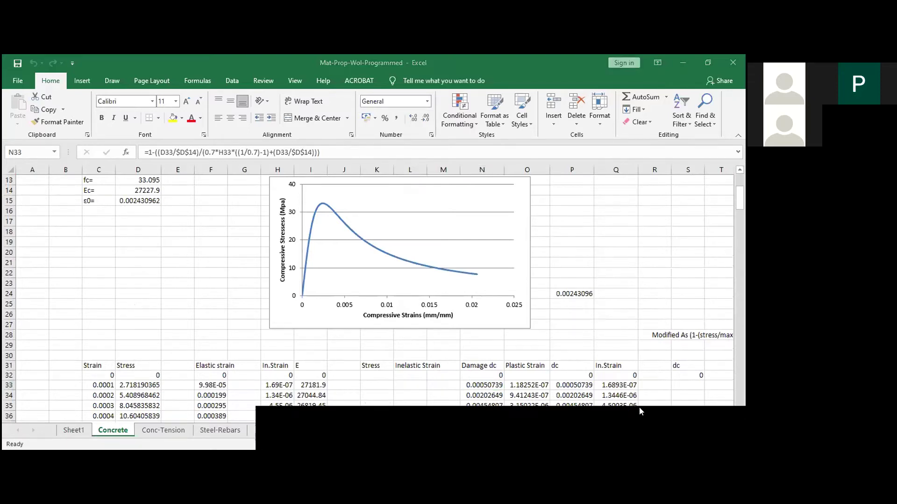
left_click(545, 433)
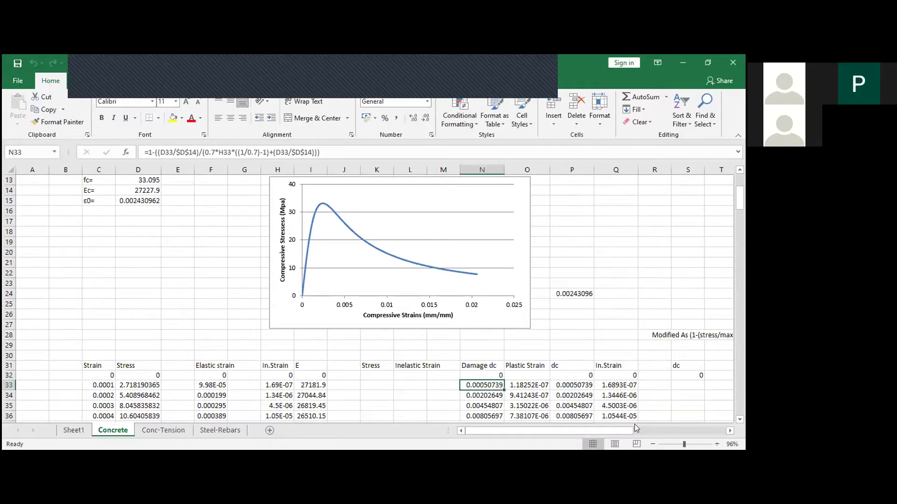
left_click_drag(622, 431, 736, 415)
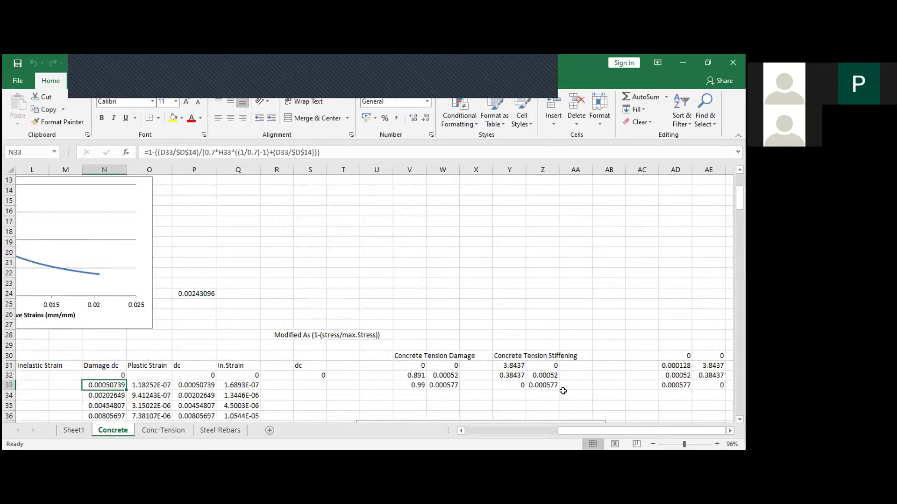
scroll(508, 294, "up", 4)
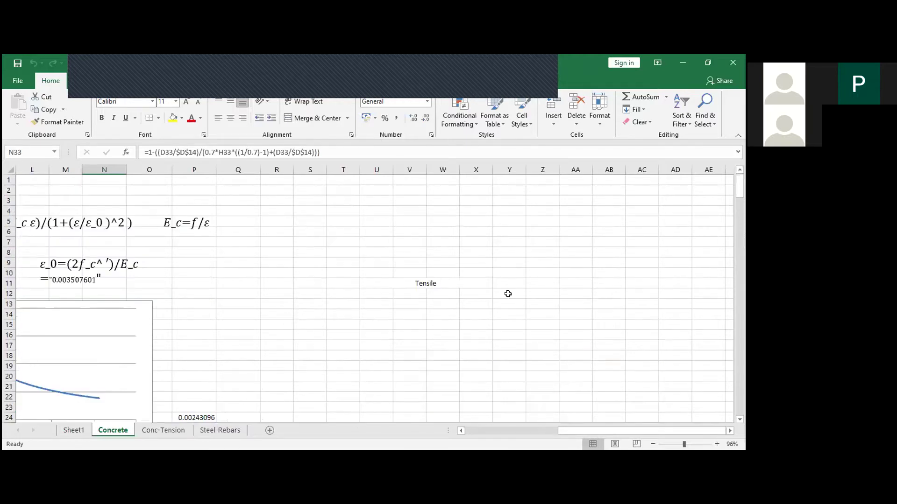
scroll(508, 294, "down", 7)
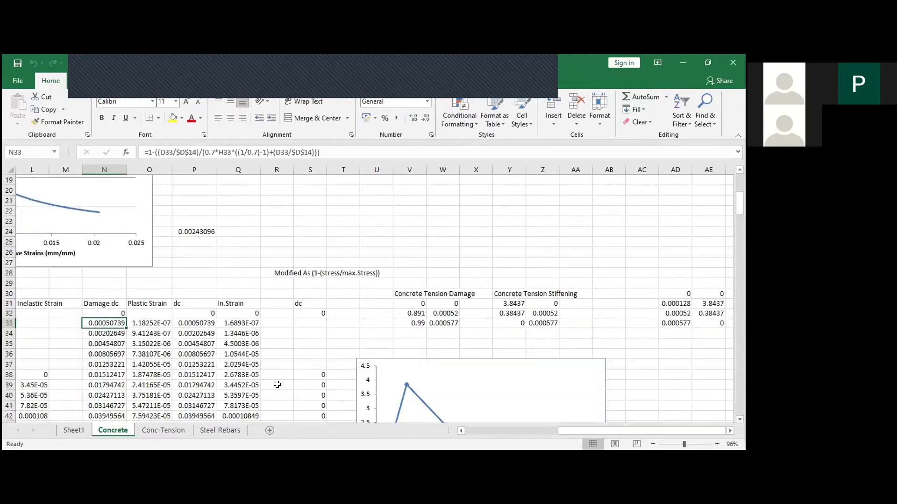
Switch to the Conc-Tension sheet and examine the ε0 equation, its Gf, ft and b inputs, and the Kwak yield stress and cracking strain tables.
left_click(155, 429)
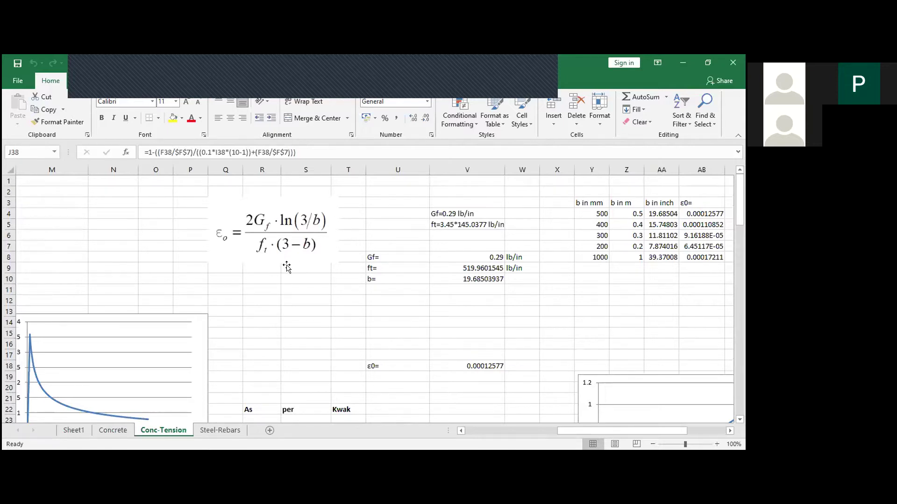
scroll(282, 265, "down", 3)
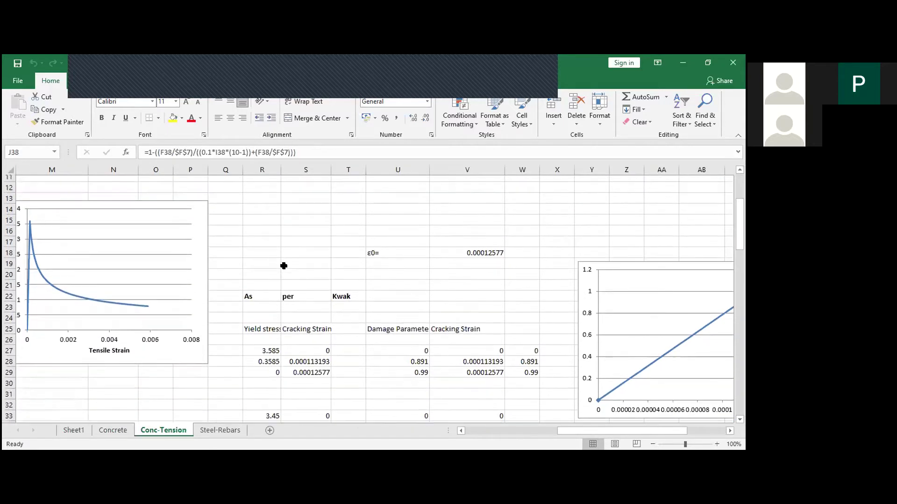
scroll(283, 265, "up", 4)
scroll(304, 247, "down", 4)
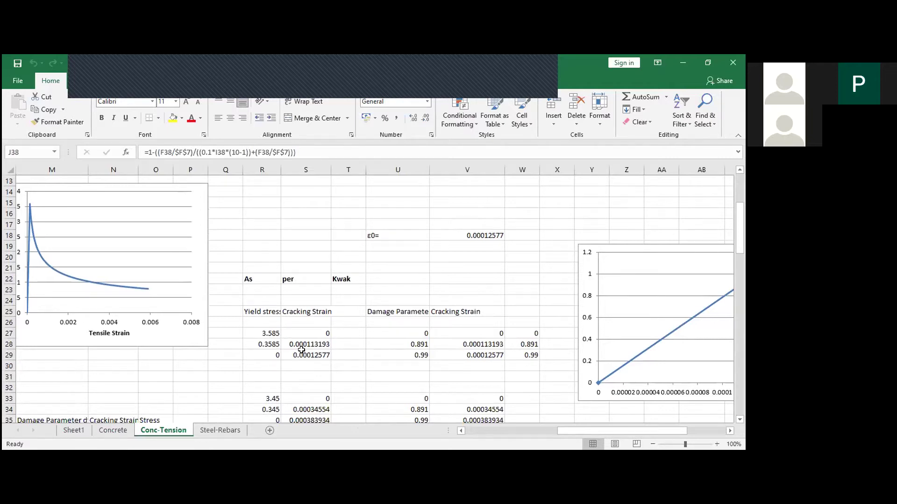
scroll(300, 346, "down", 1)
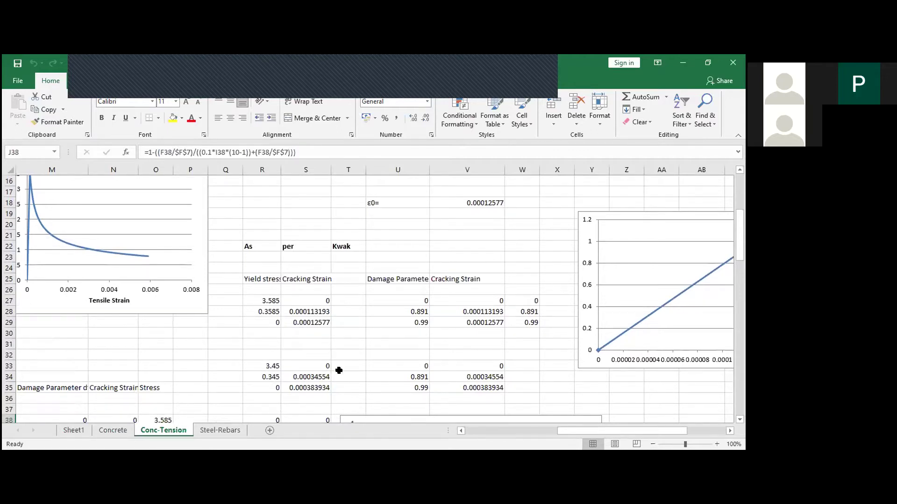
scroll(339, 371, "down", 1)
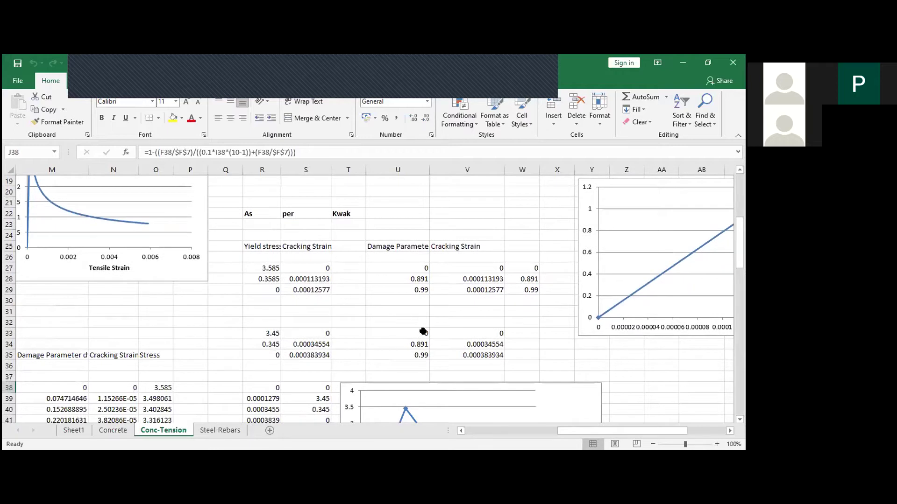
Check the tension damage parameters in U33 to U35 and view the tensile stress-strain chart below them.
left_click(423, 355)
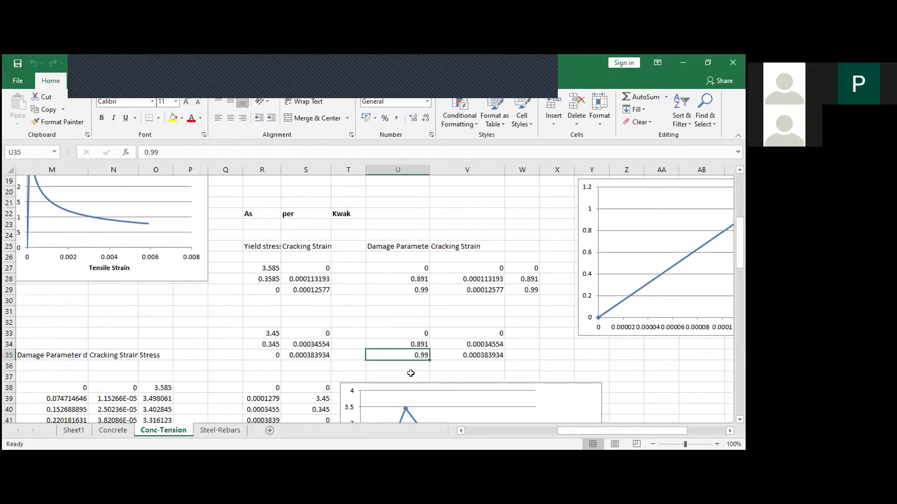
left_click(419, 333)
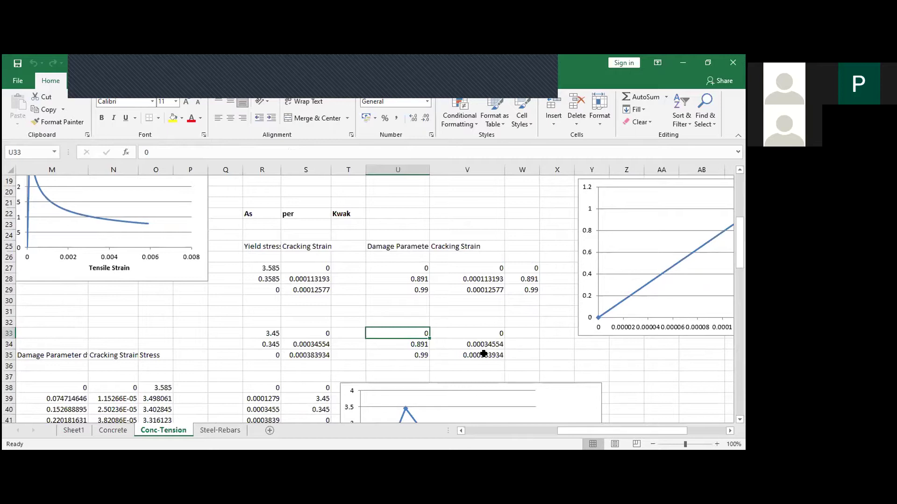
scroll(429, 381, "down", 4)
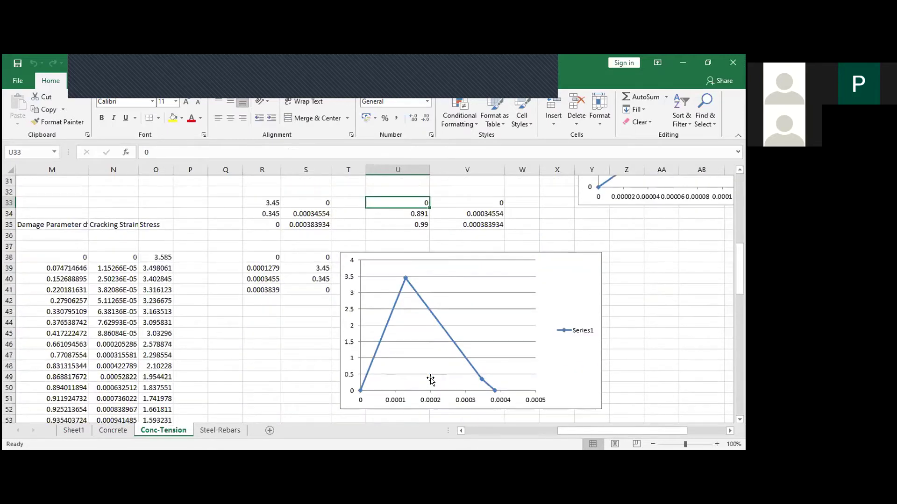
scroll(430, 381, "down", 1)
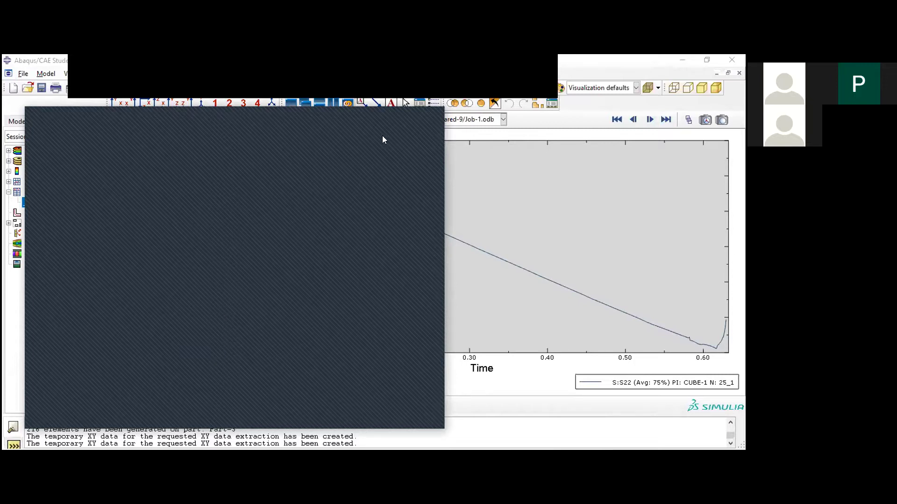
left_click(225, 373)
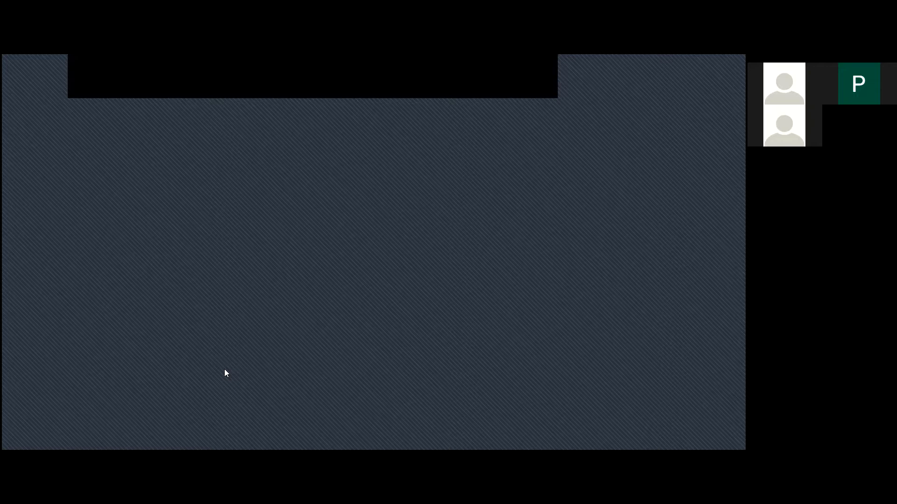
left_click(680, 61)
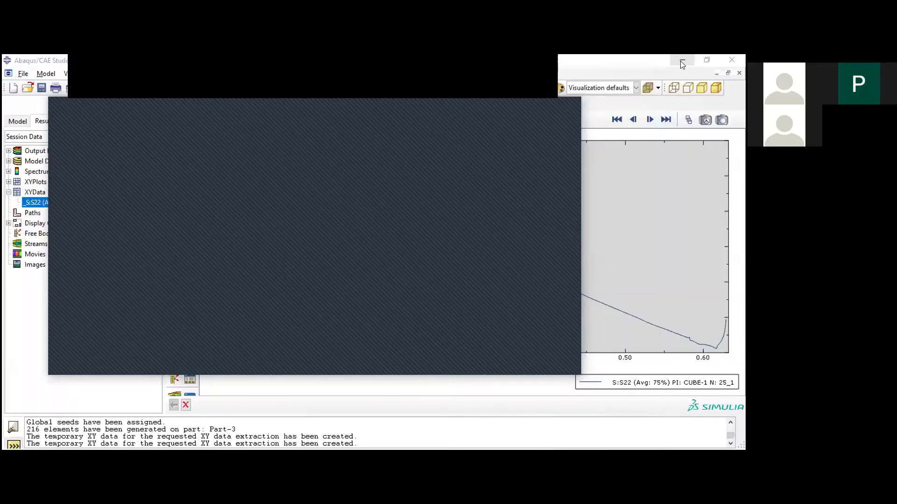